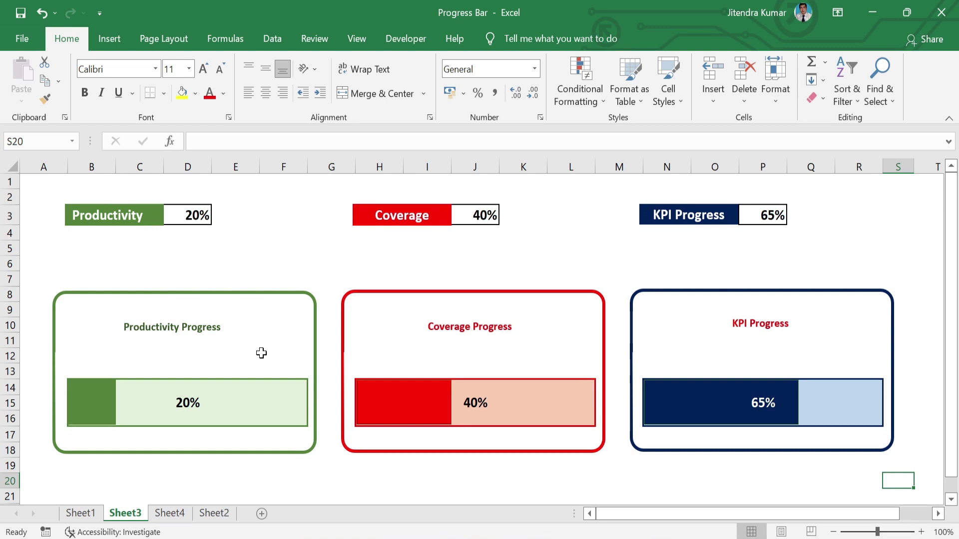
# - Enter 40 in Productivity (D3), 60 in Coverage (J3) and 90 in KPI Progress (P3)
pyautogui.click(207, 216)
pyautogui.write('40')
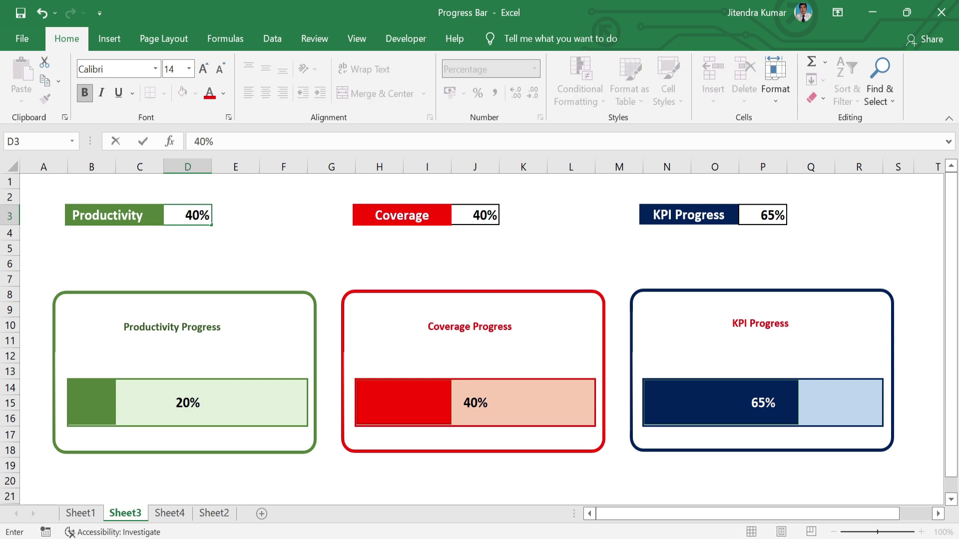
pyautogui.press('Return')
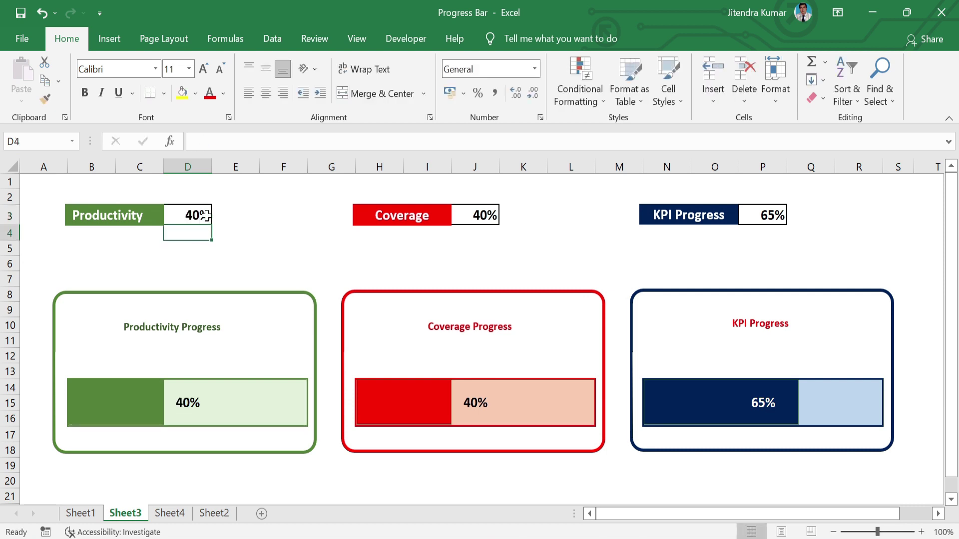
pyautogui.click(494, 210)
pyautogui.write('60')
pyautogui.press('Return')
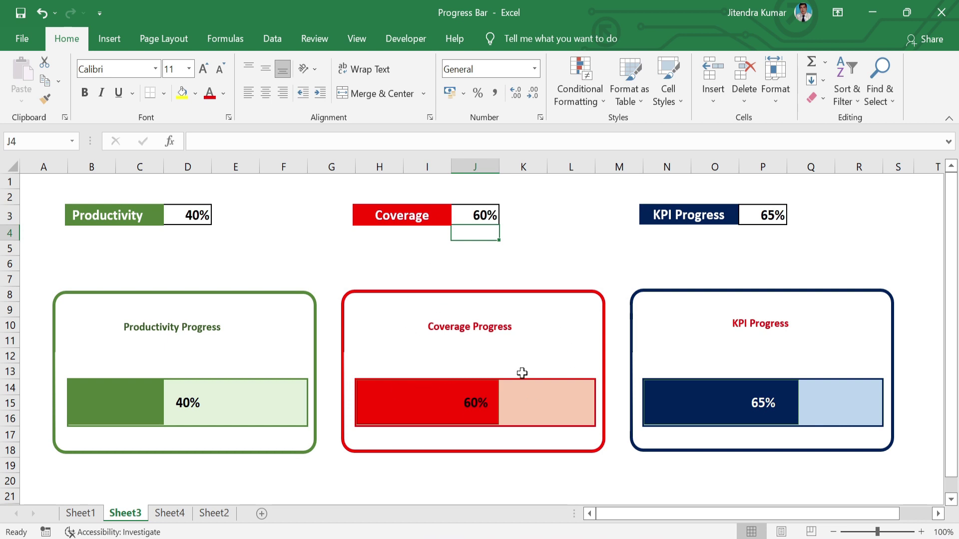
pyautogui.click(780, 221)
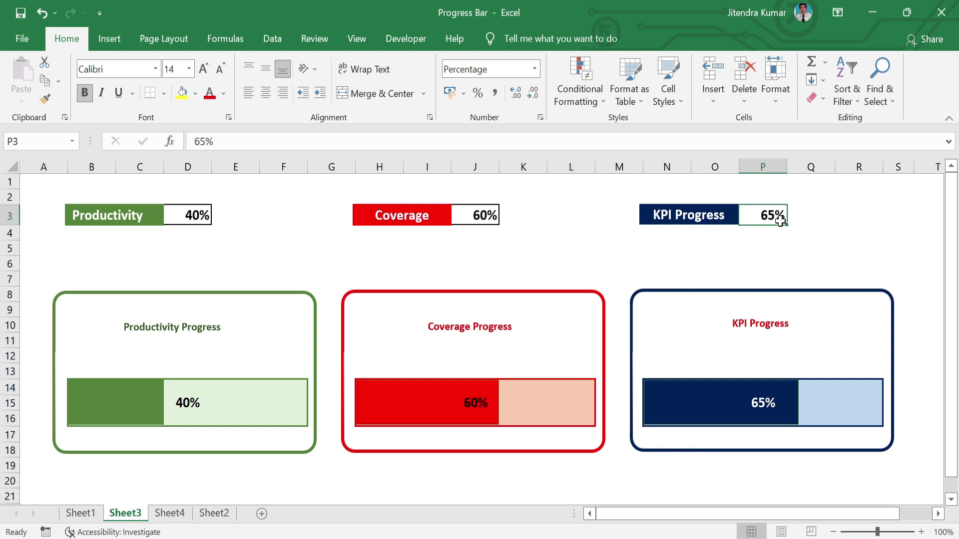
pyautogui.write('90')
pyautogui.press('Return')
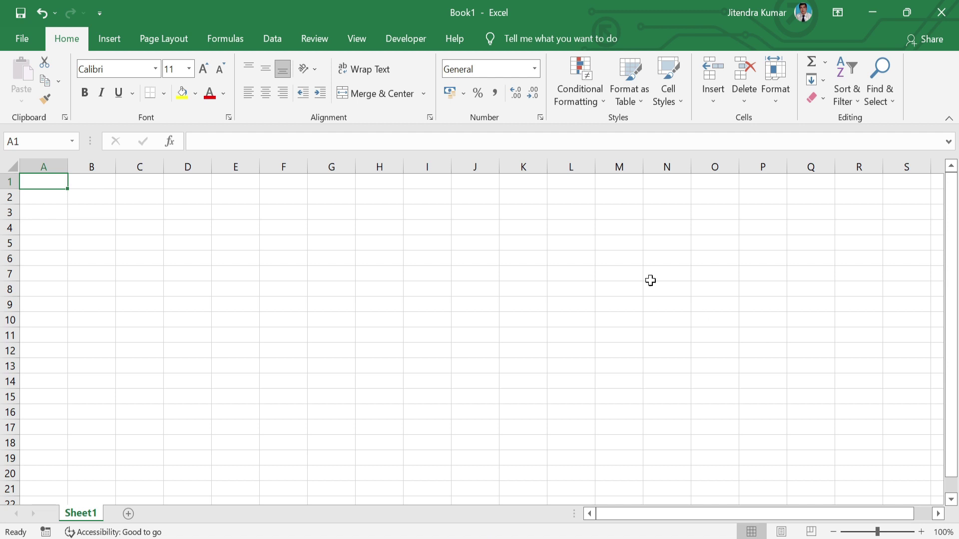
# - Format D3 as a percentage and enter 40%
pyautogui.click(189, 213)
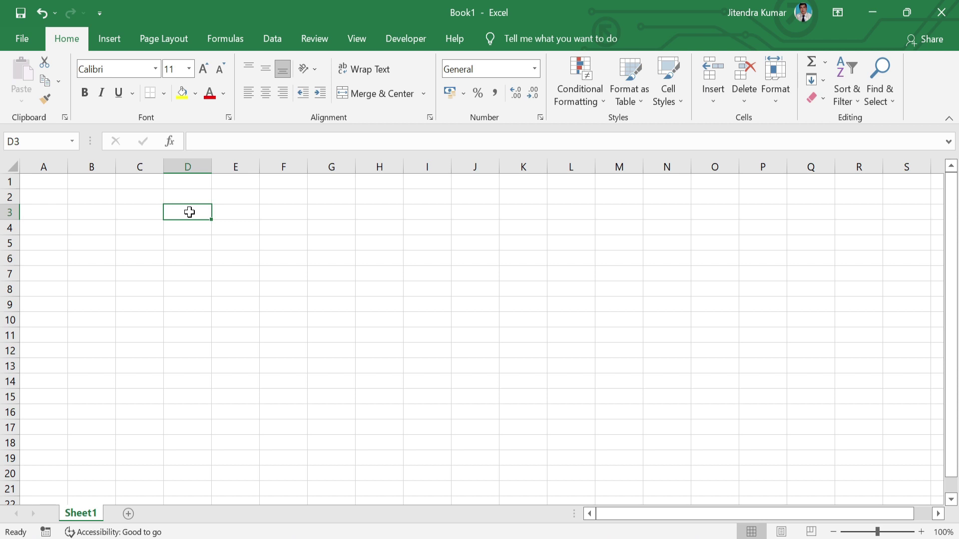
pyautogui.click(479, 99)
pyautogui.write('40')
pyautogui.press('Return')
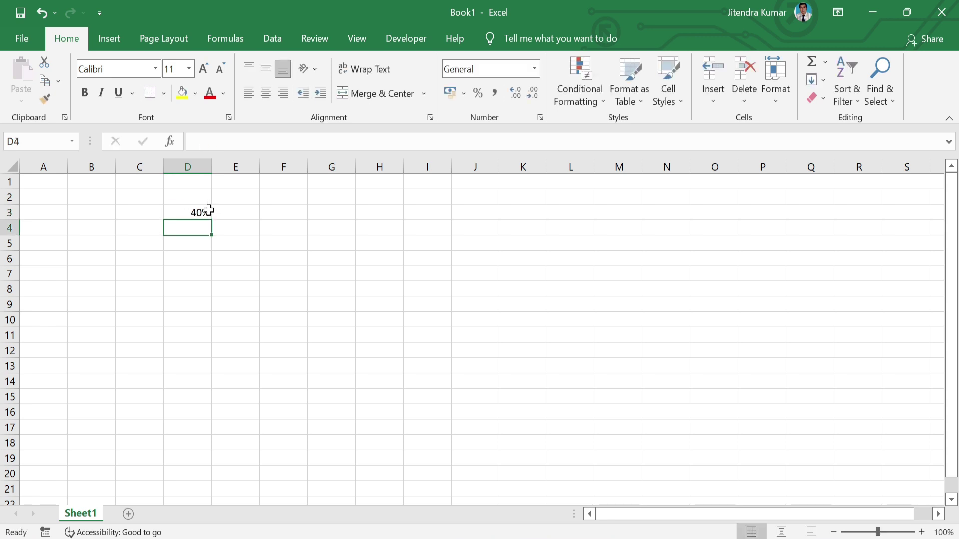
# - Make the 40% in D3 centred, bold and size 14
pyautogui.click(200, 209)
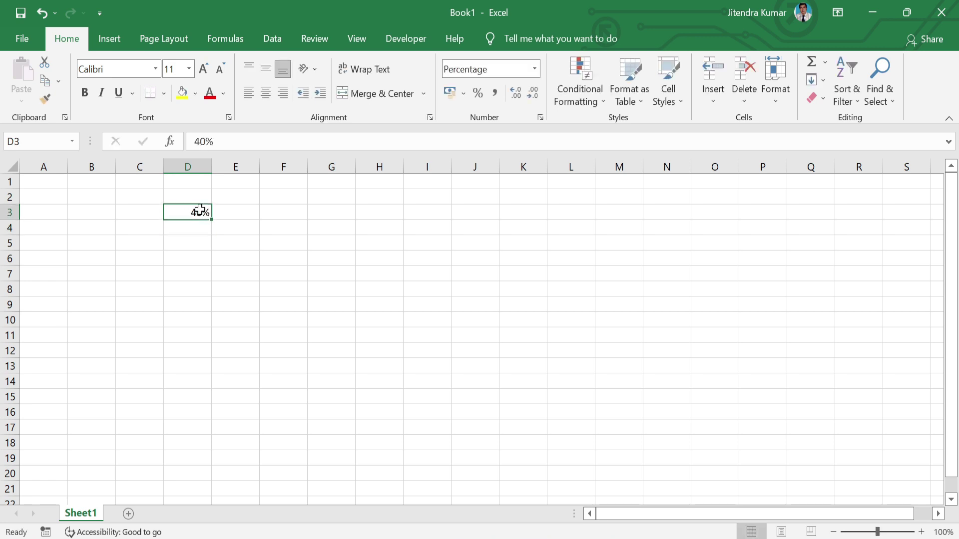
pyautogui.click(265, 93)
pyautogui.click(84, 92)
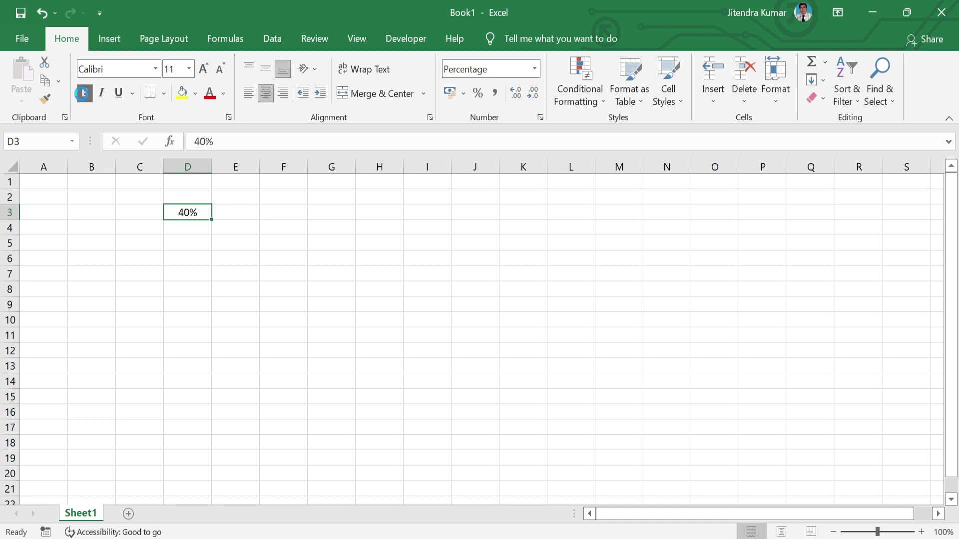
pyautogui.click(204, 69)
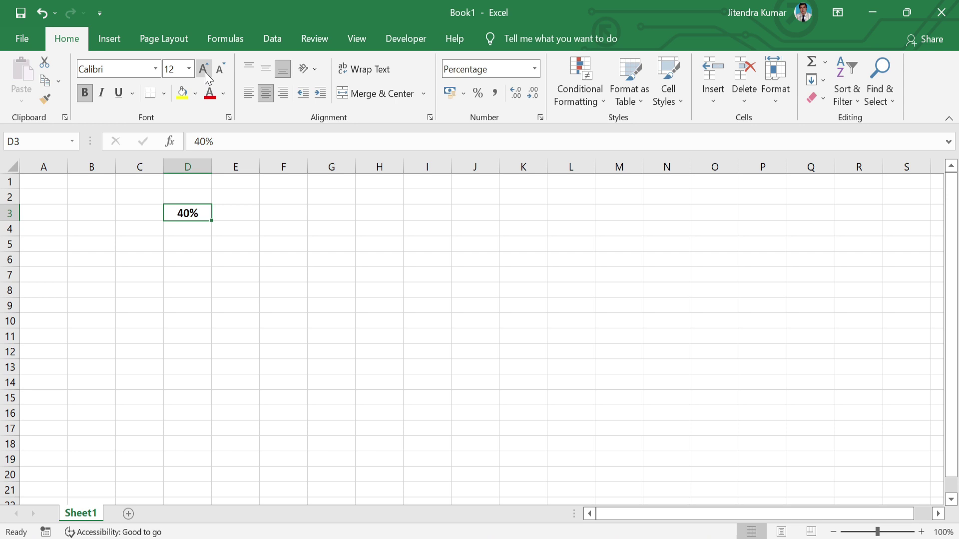
pyautogui.click(203, 69)
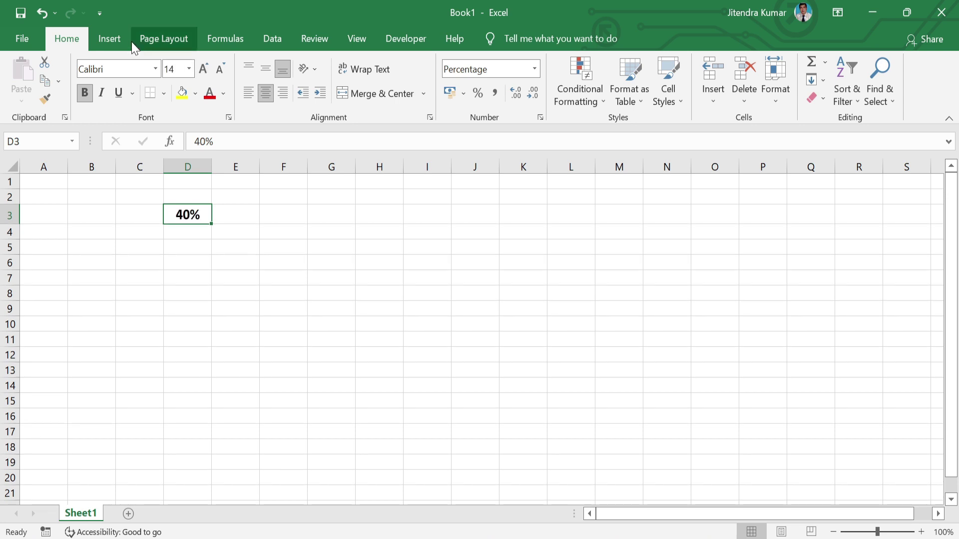
# - Draw a rectangle shape across B3:C3 and type Productivity in it
pyautogui.click(119, 38)
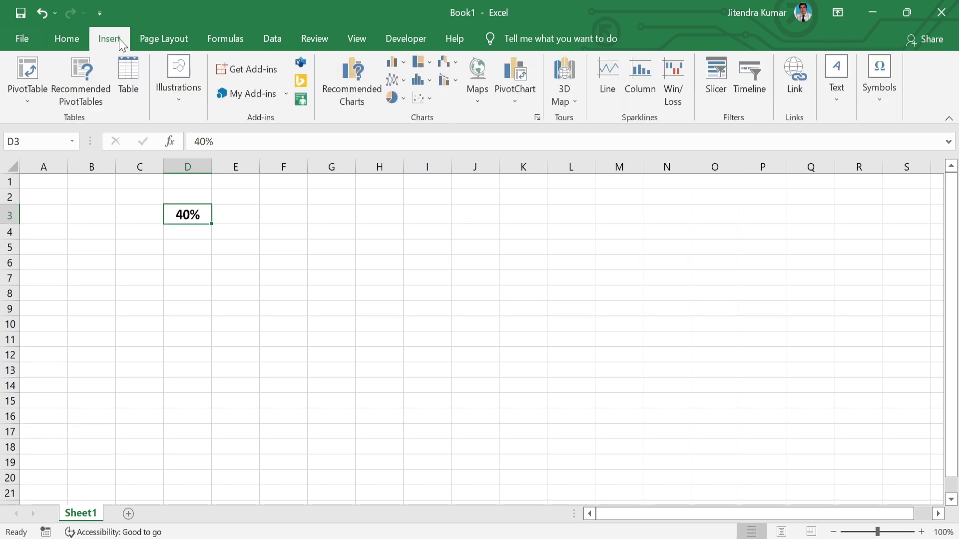
pyautogui.click(182, 104)
pyautogui.click(207, 169)
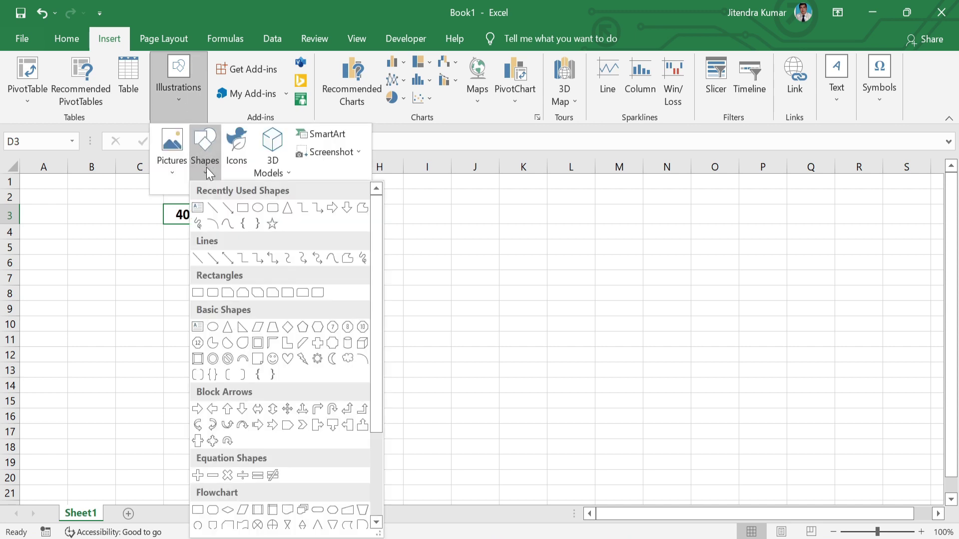
pyautogui.click(243, 209)
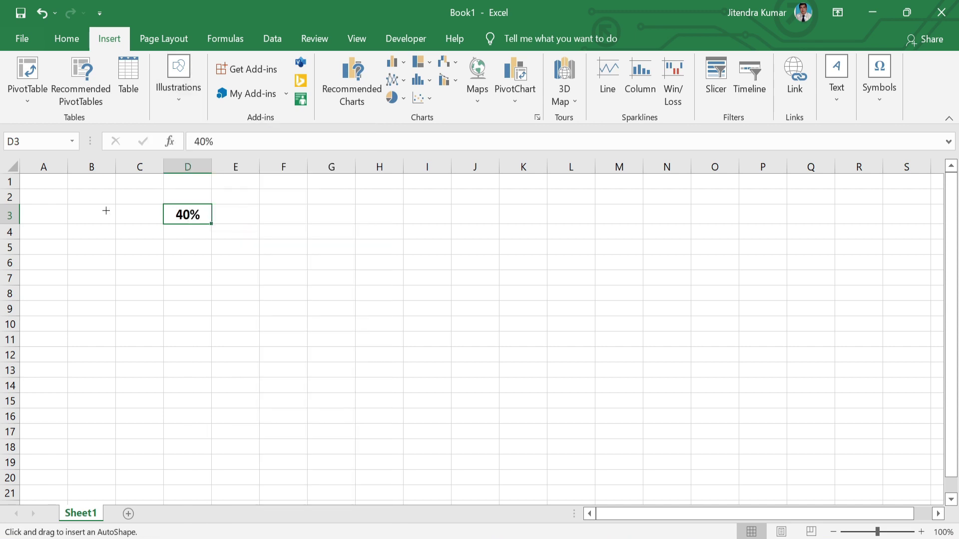
pyautogui.moveTo(68, 204); pyautogui.dragTo(163, 223)
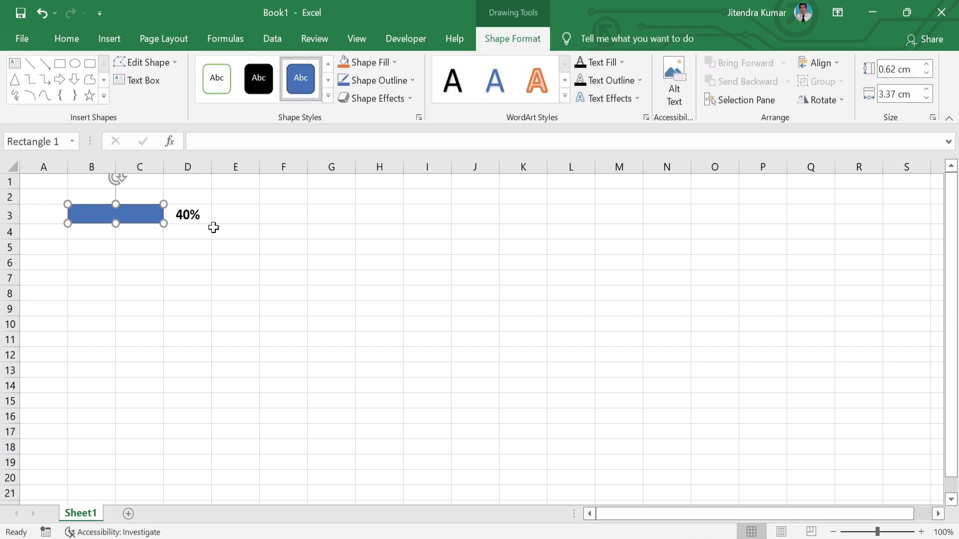
pyautogui.write('Product')
pyautogui.write('ivity')
# - Make the Productivity label bold and centred horizontally and vertically
pyautogui.hotkey('ctrl', 'a')
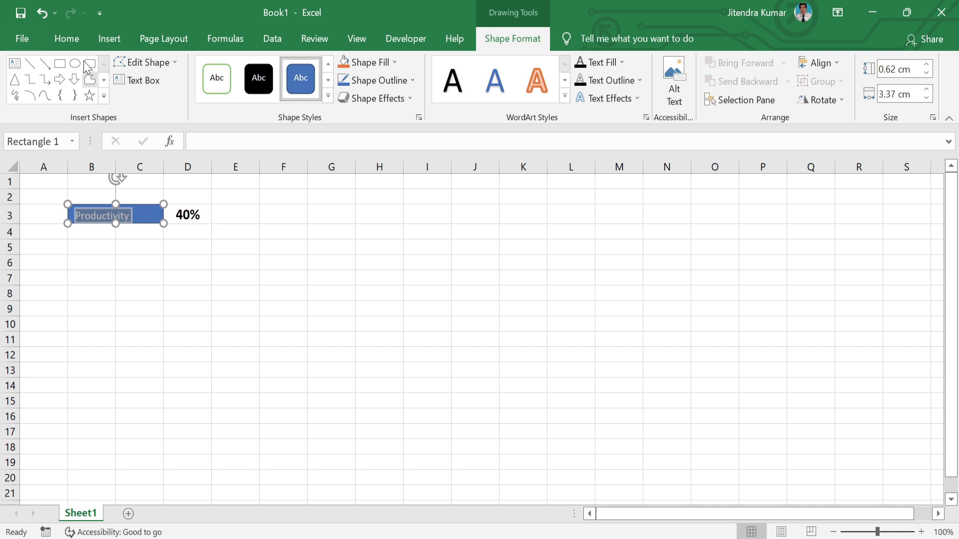
pyautogui.click(66, 38)
pyautogui.click(84, 92)
pyautogui.click(267, 93)
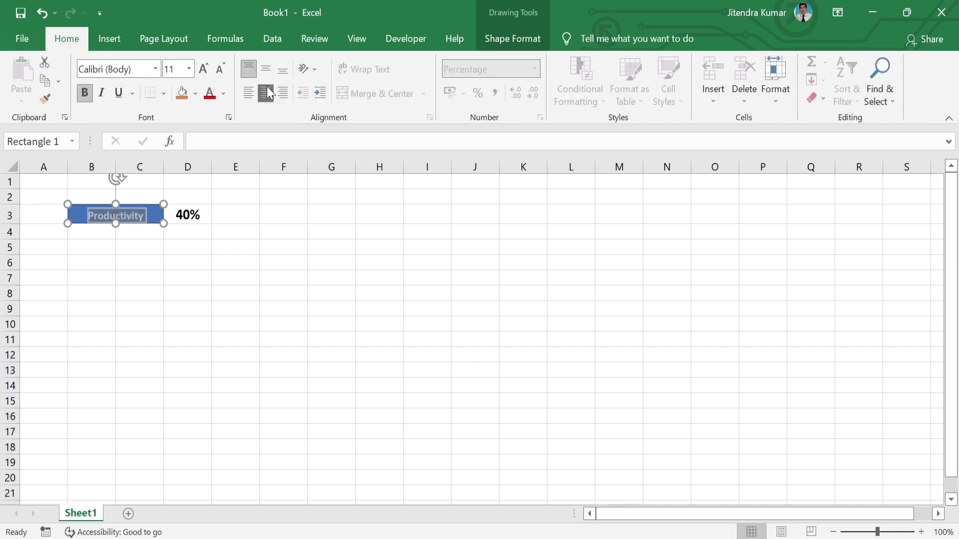
pyautogui.click(267, 70)
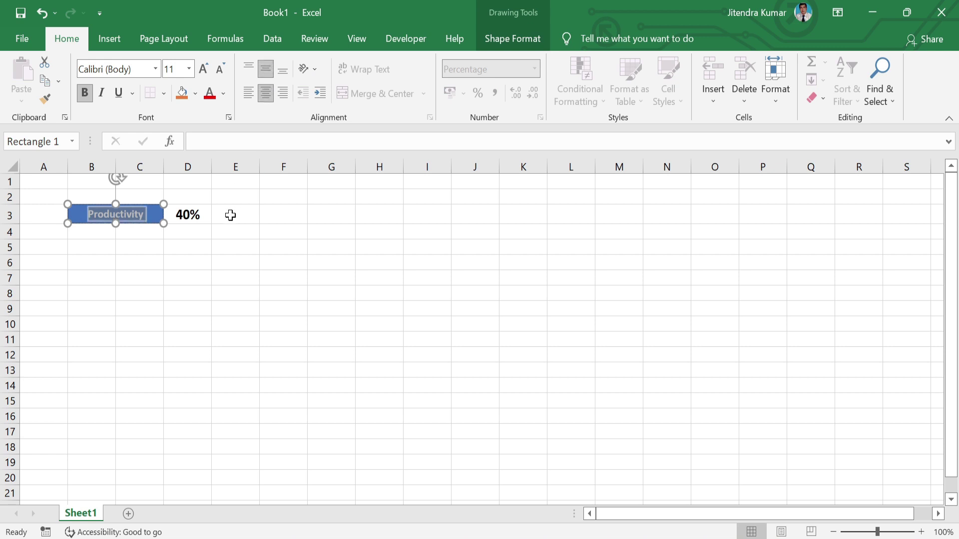
# - Fill the rectangle green and remove its outline
pyautogui.click(532, 39)
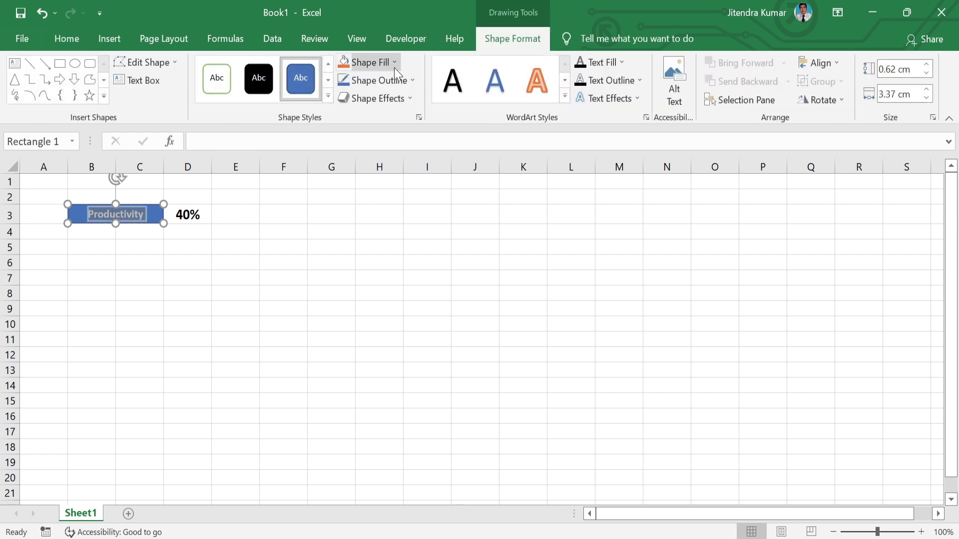
pyautogui.click(380, 63)
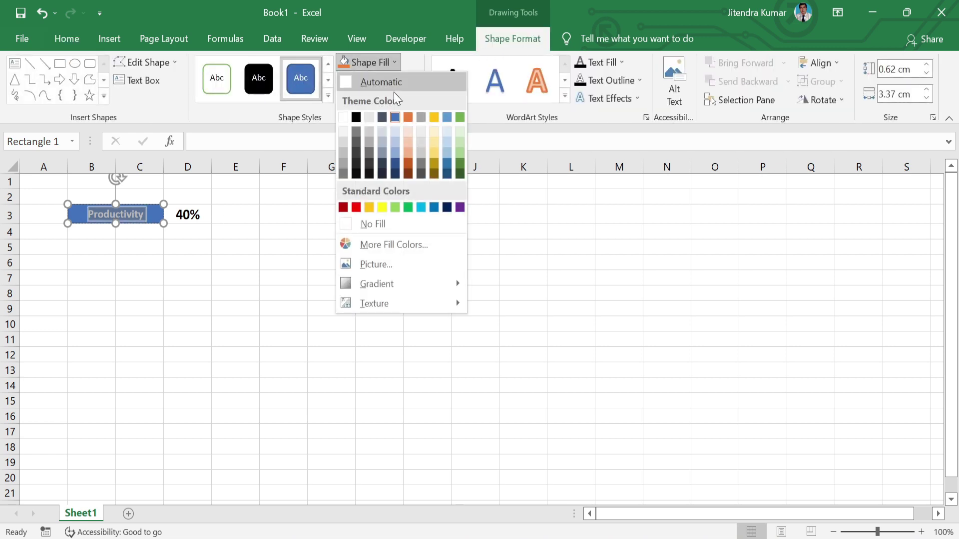
pyautogui.click(460, 163)
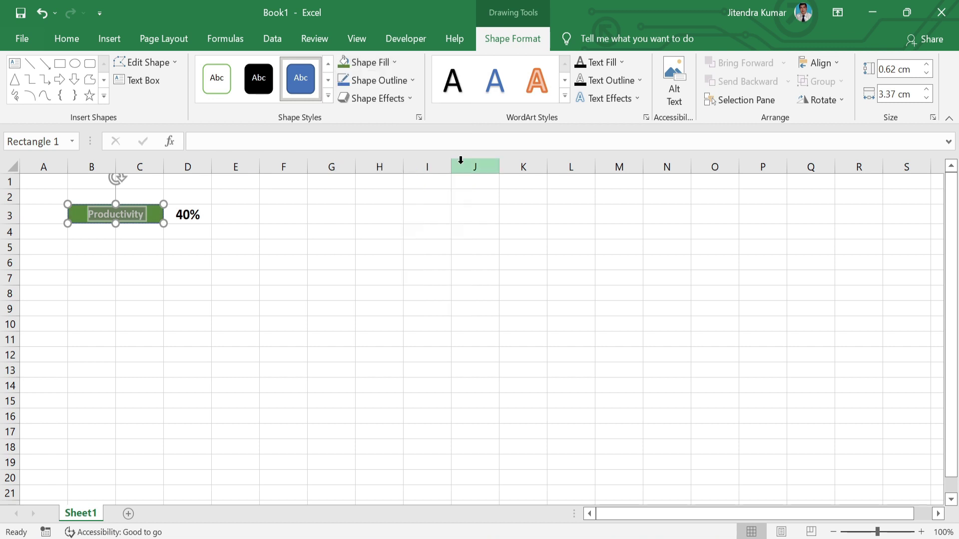
pyautogui.click(411, 83)
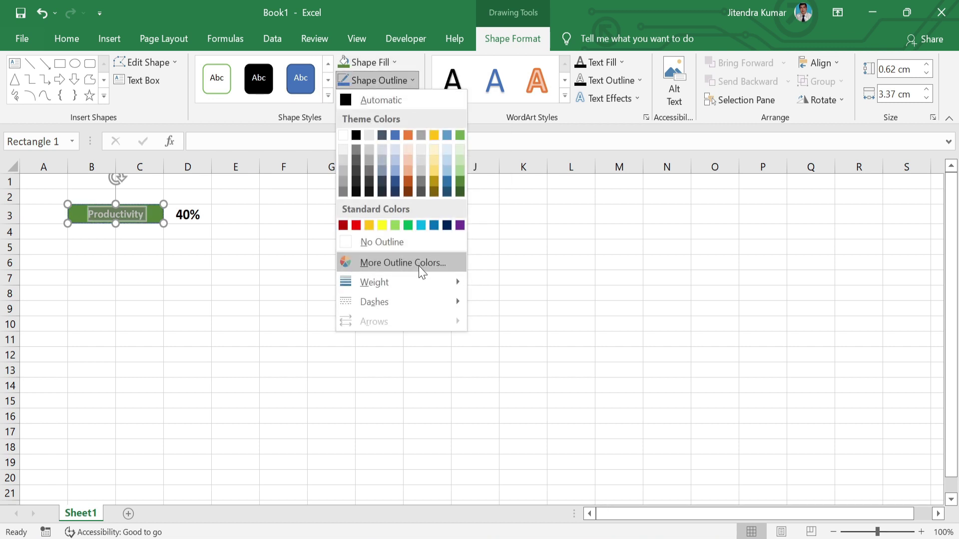
pyautogui.click(400, 242)
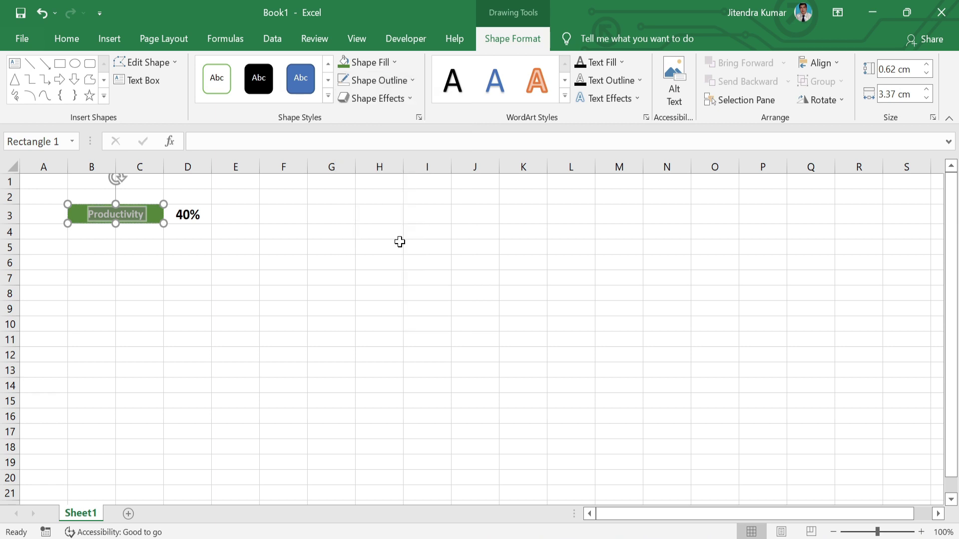
# - Give the 40% cell D3 All Borders
pyautogui.click(201, 213)
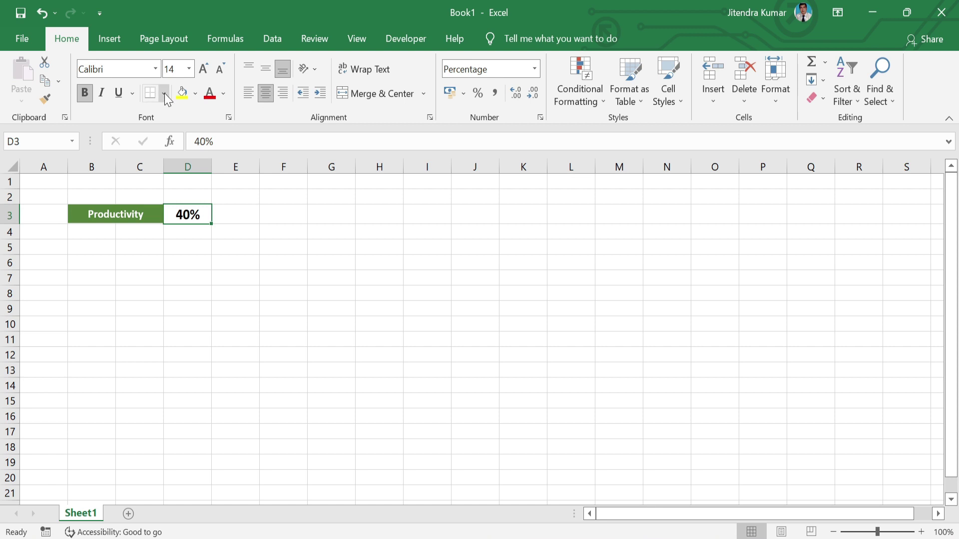
pyautogui.click(164, 94)
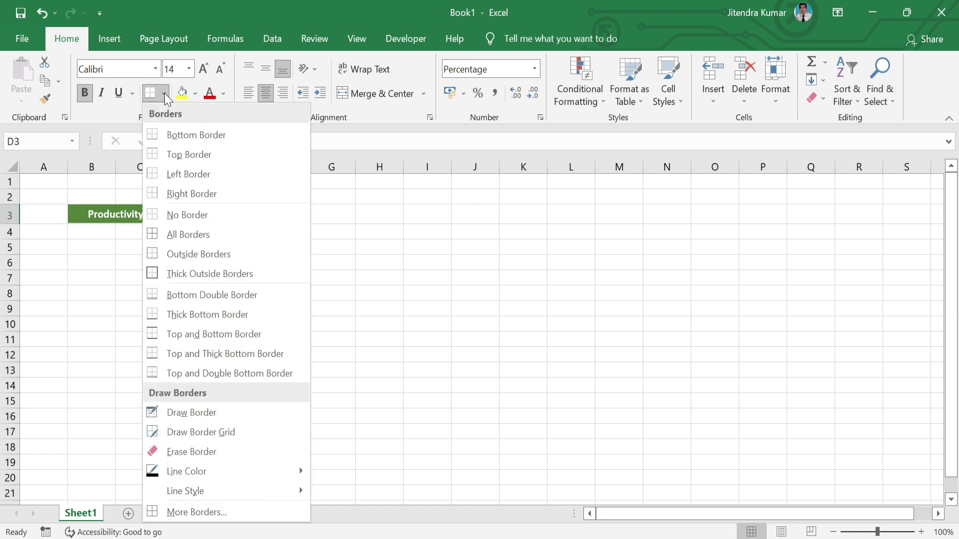
pyautogui.click(172, 235)
pyautogui.click(243, 270)
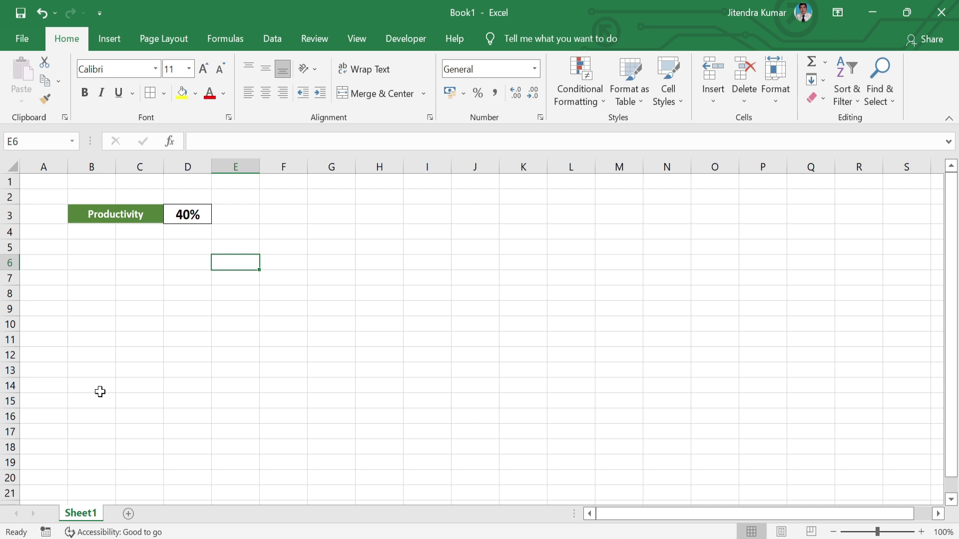
# - Merge B14:F16 and enter the formula =D3 in it
pyautogui.moveTo(80, 388)
pyautogui.mouseDown()
pyautogui.moveTo(94, 417)
pyautogui.moveTo(274, 417)
pyautogui.mouseUp()
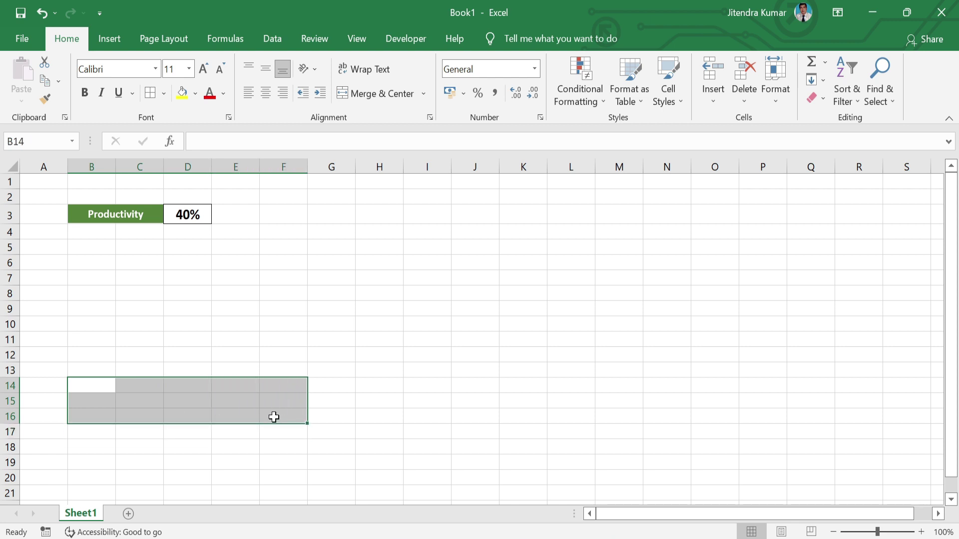
pyautogui.click(381, 93)
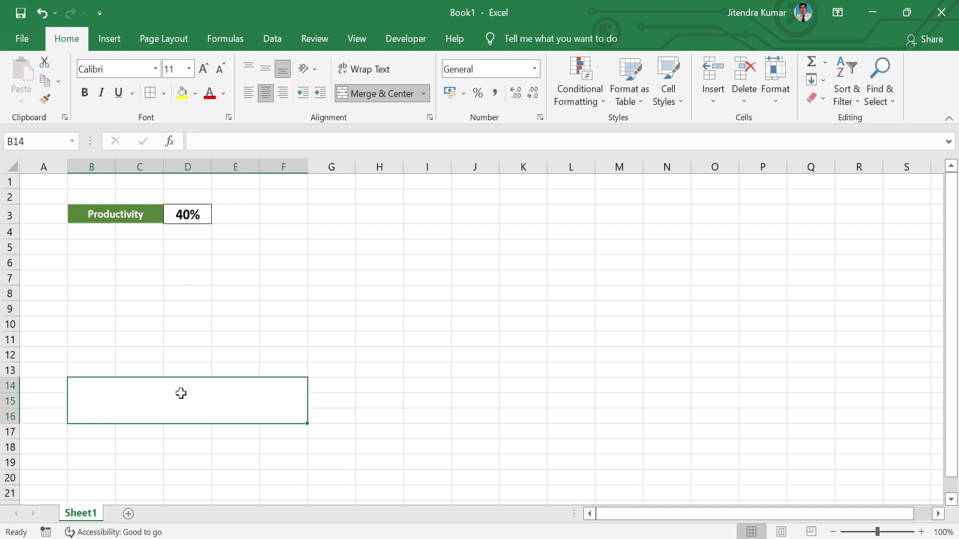
pyautogui.write('=')
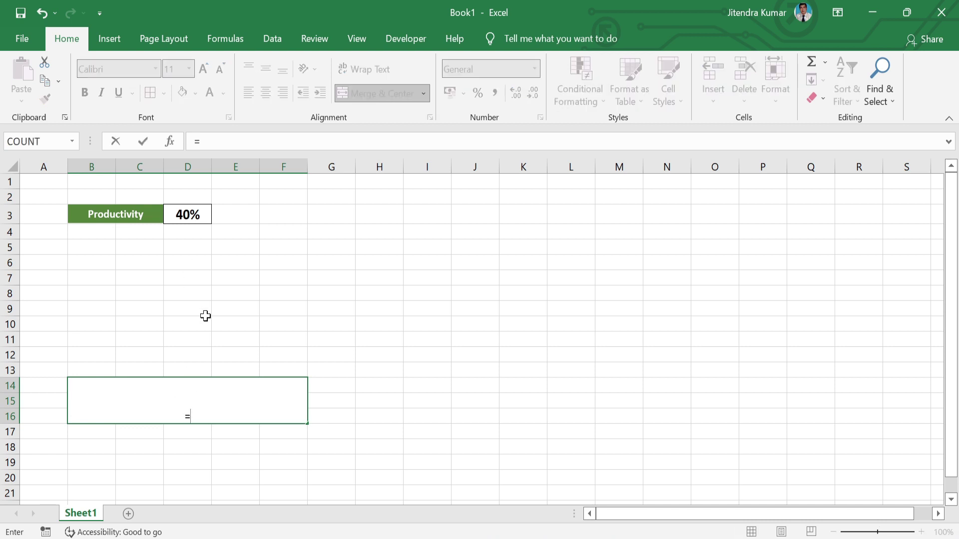
pyautogui.click(203, 215)
pyautogui.press('Return')
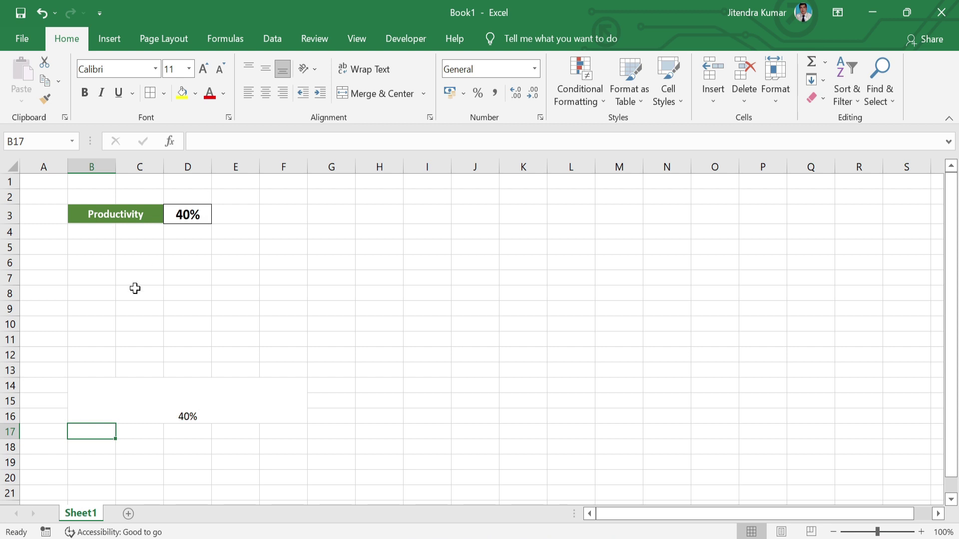
# - Make the merged block's 40% bold, middle aligned and 16 point
pyautogui.click(251, 400)
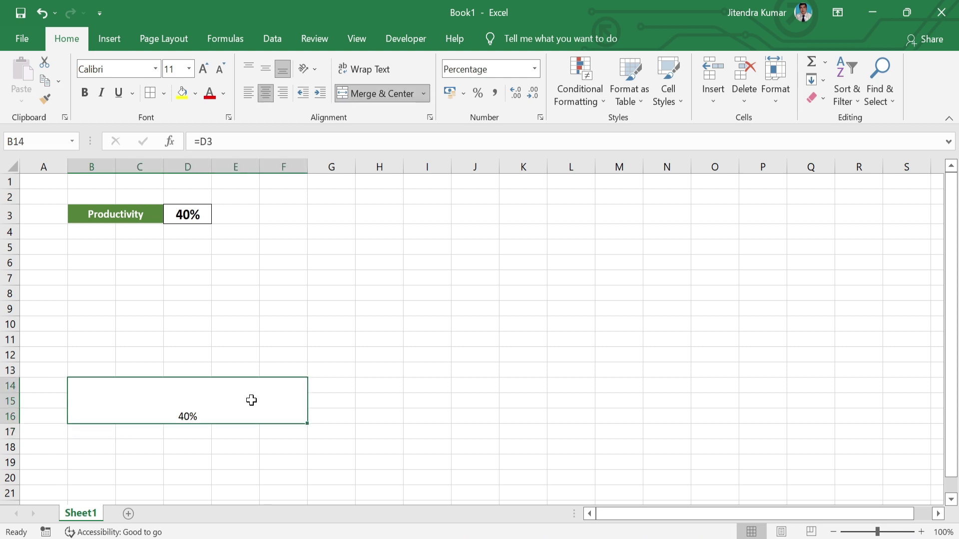
pyautogui.click(86, 98)
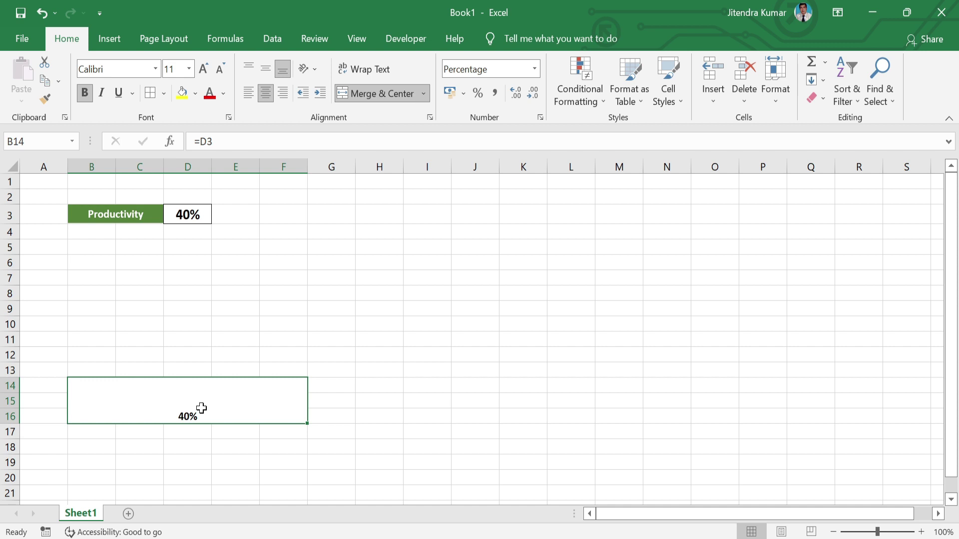
pyautogui.click(268, 64)
pyautogui.click(203, 69)
pyautogui.click(204, 69)
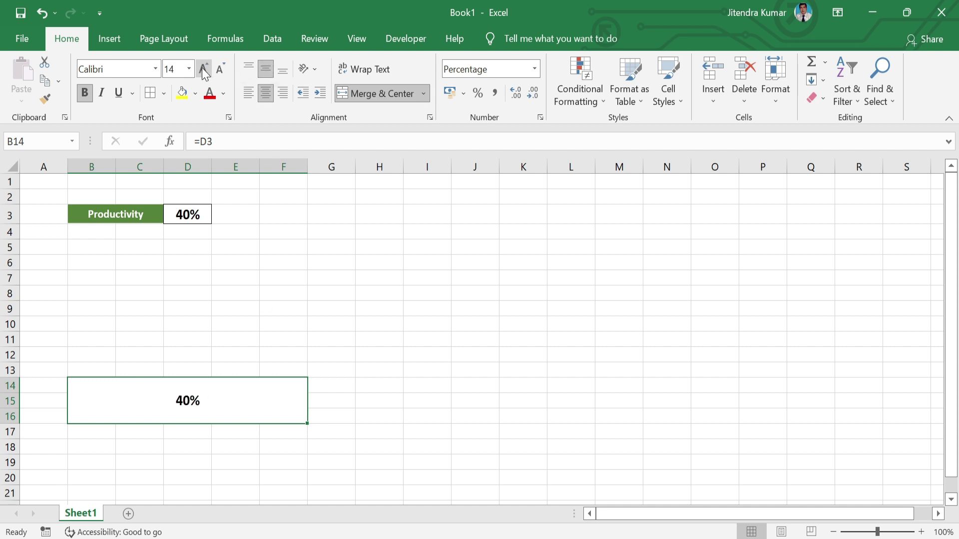
pyautogui.click(203, 69)
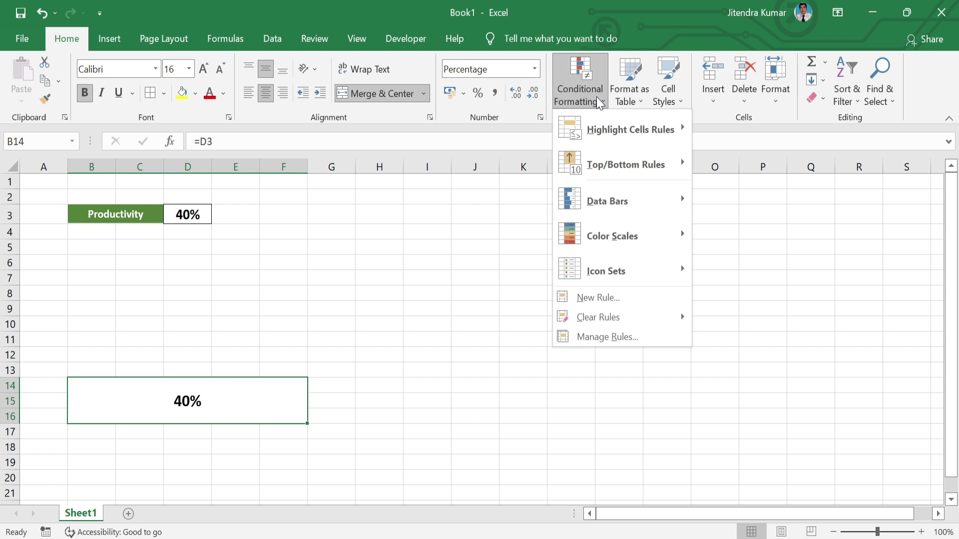
pyautogui.moveTo(607, 200)
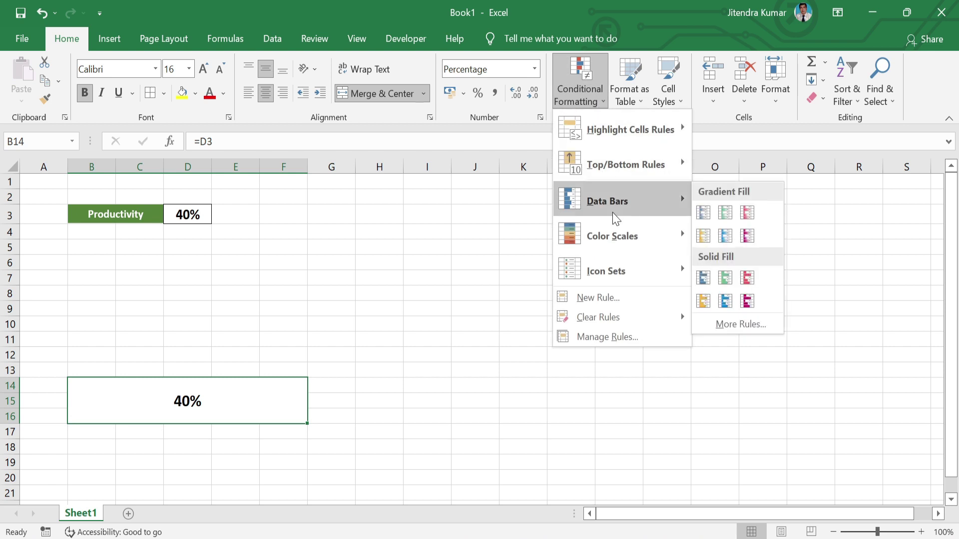
# - Start a new data bar rule with Number minimum 0 and Number maximum 1
pyautogui.click(759, 325)
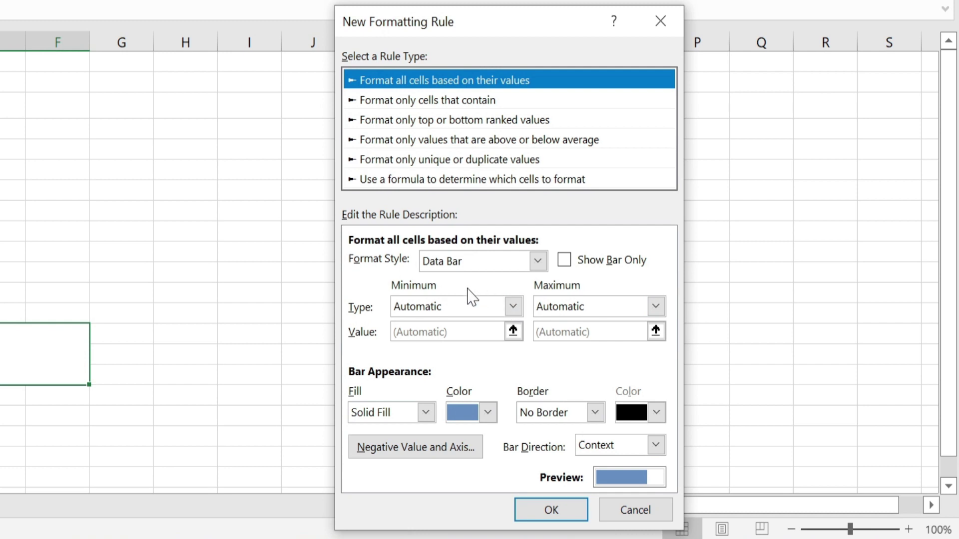
pyautogui.click(513, 307)
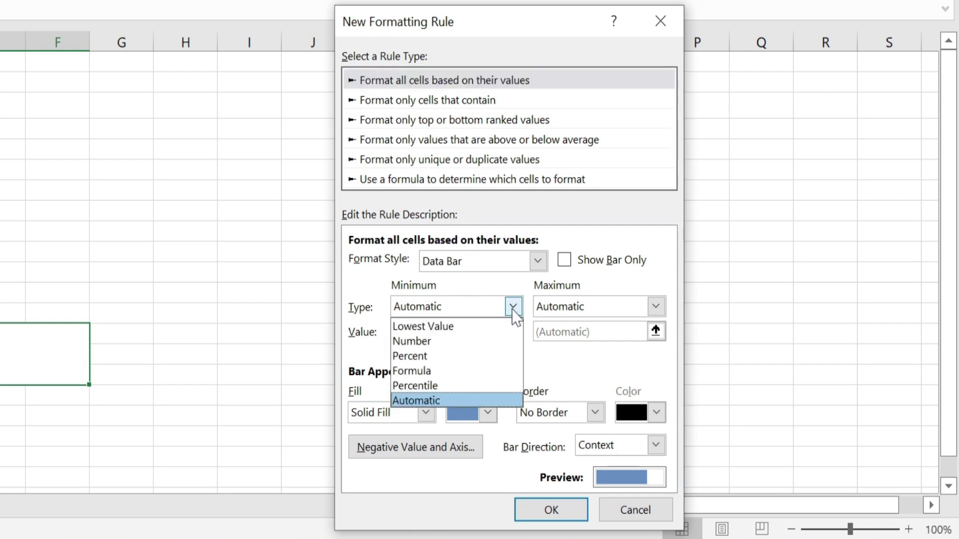
pyautogui.click(434, 341)
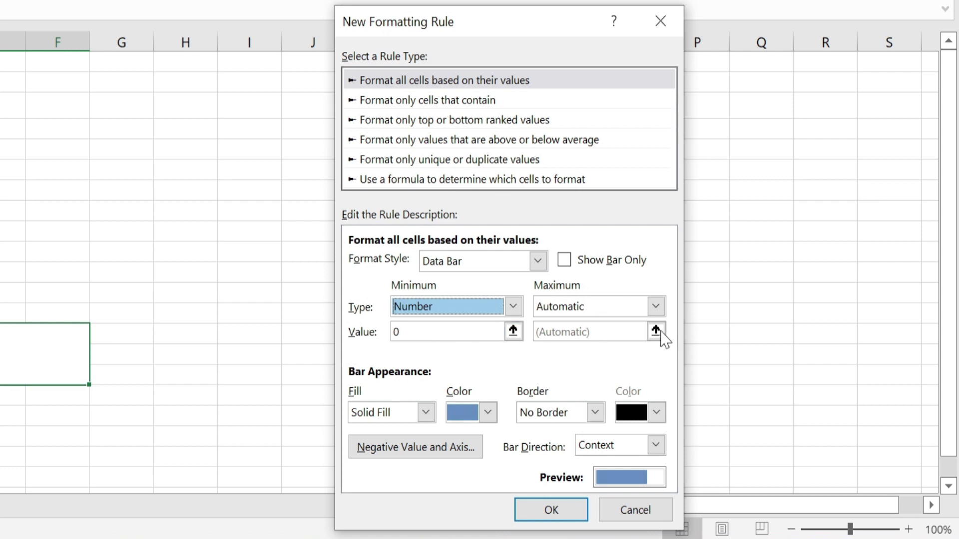
pyautogui.click(656, 306)
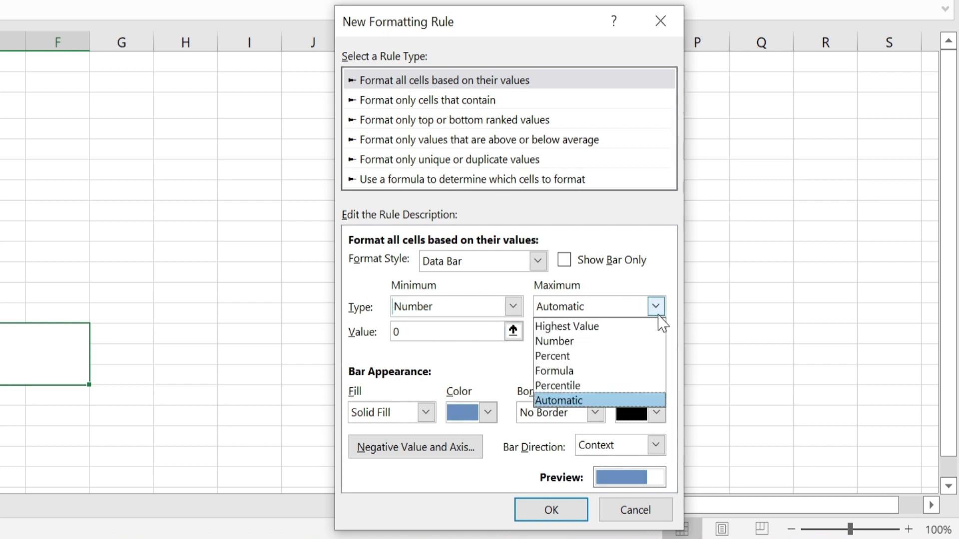
pyautogui.click(602, 345)
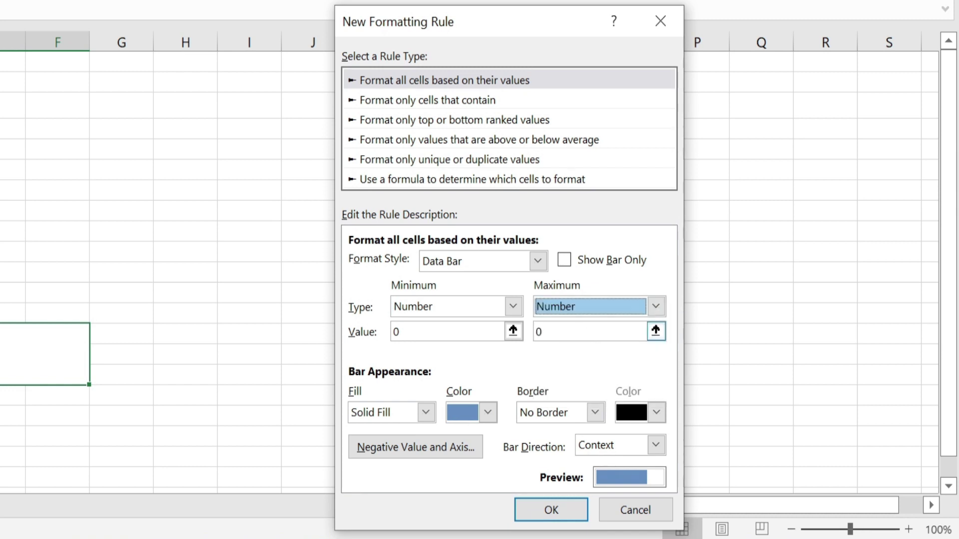
pyautogui.click(541, 332)
pyautogui.press('BackSpace')
pyautogui.write('1')
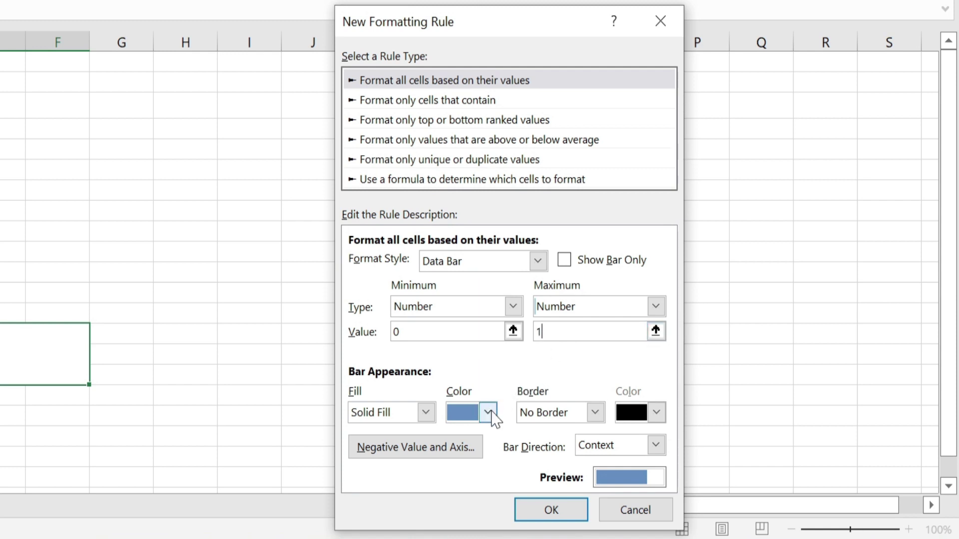
# - Give the data bar a dark green fill and a solid white border, then apply it
pyautogui.click(488, 413)
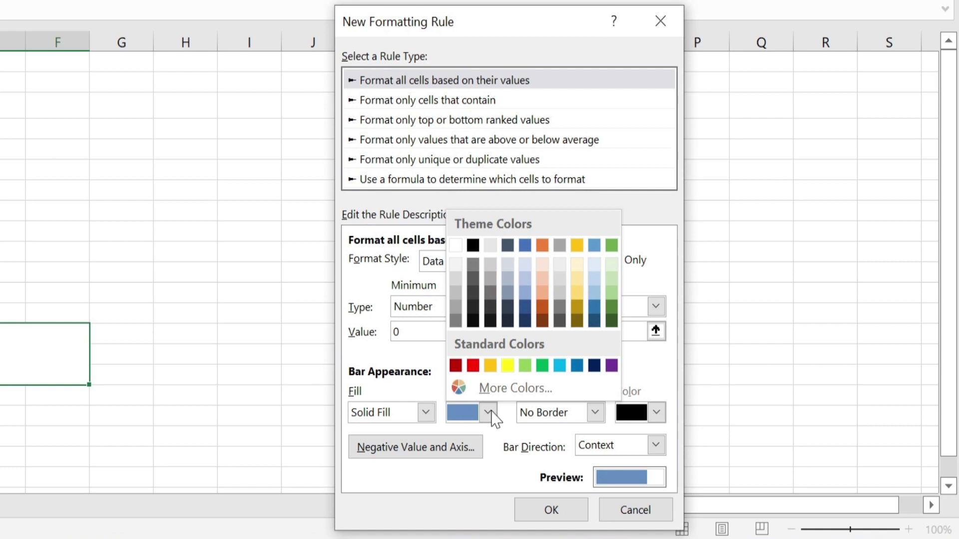
pyautogui.click(611, 307)
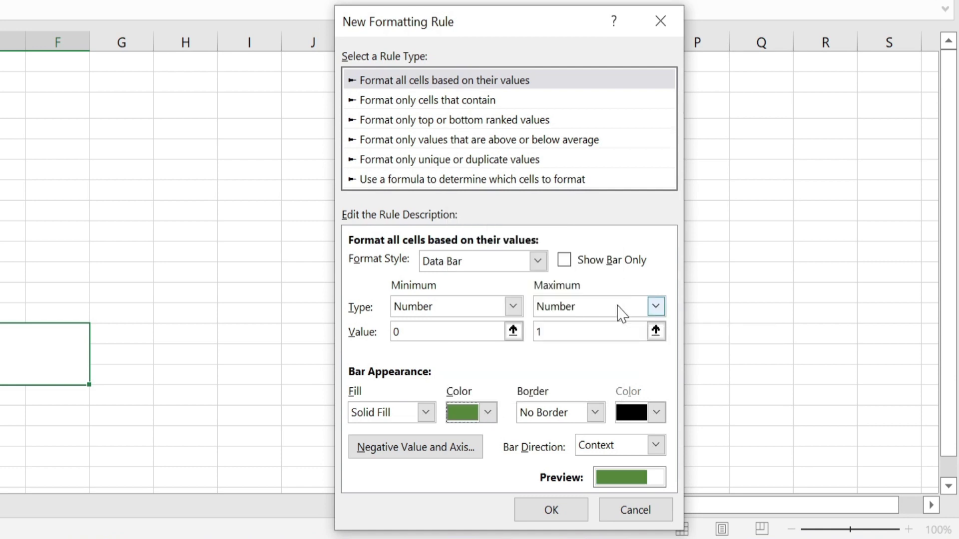
pyautogui.click(595, 412)
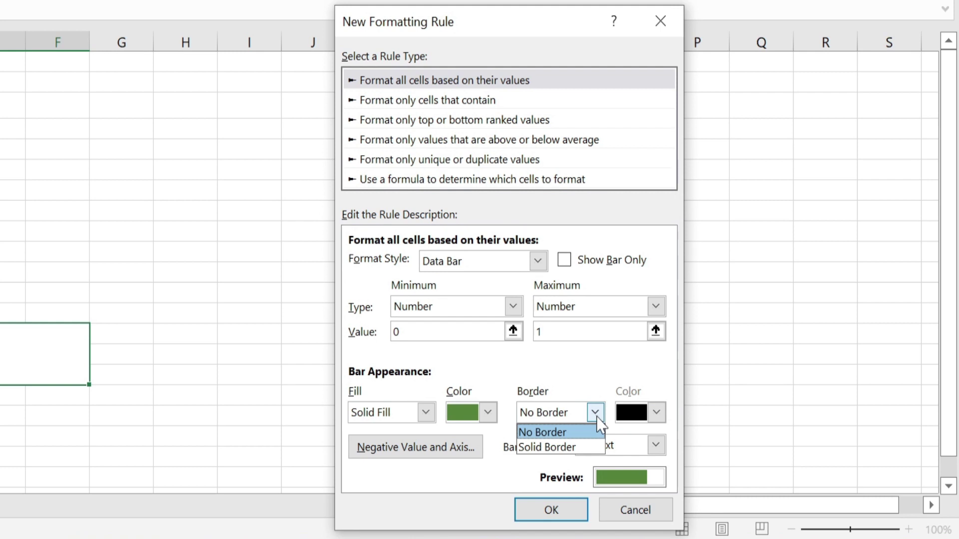
pyautogui.click(594, 448)
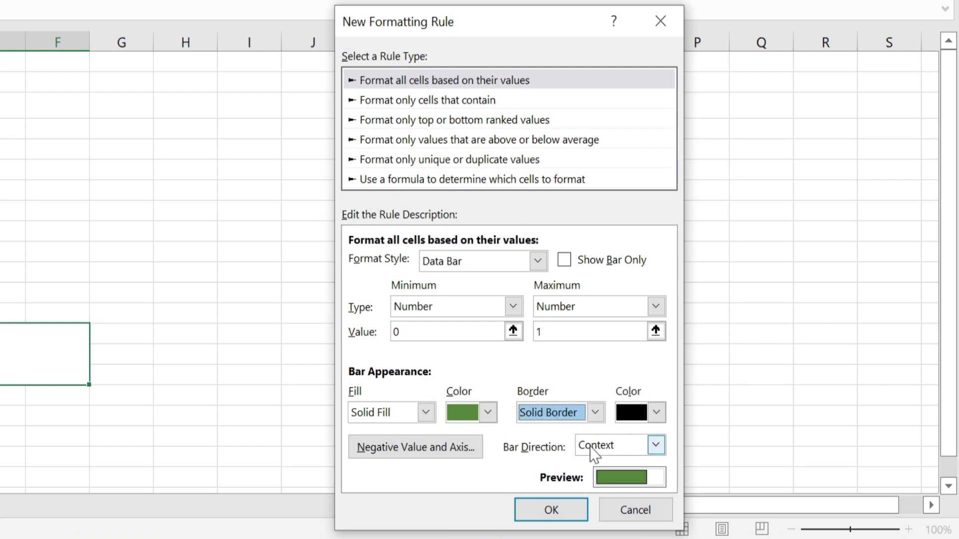
pyautogui.click(657, 413)
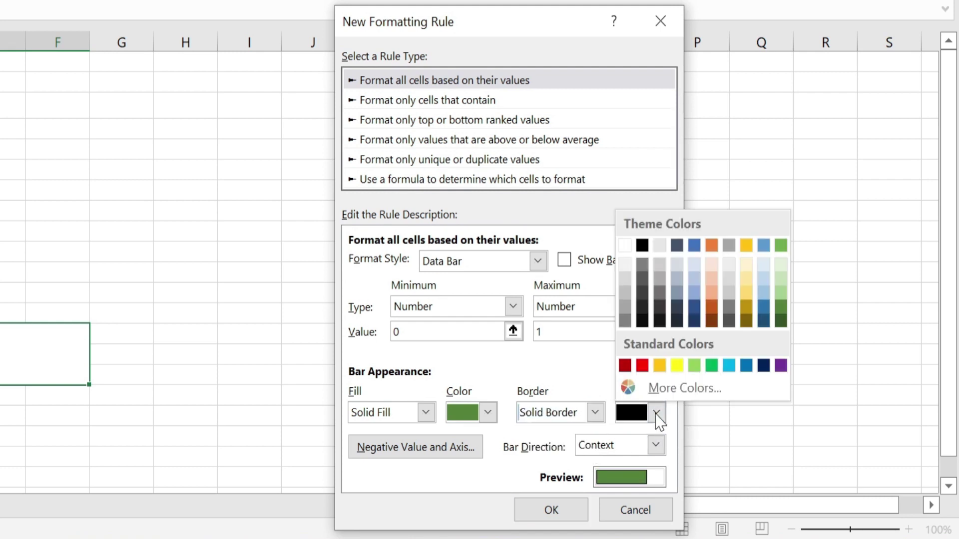
pyautogui.click(623, 245)
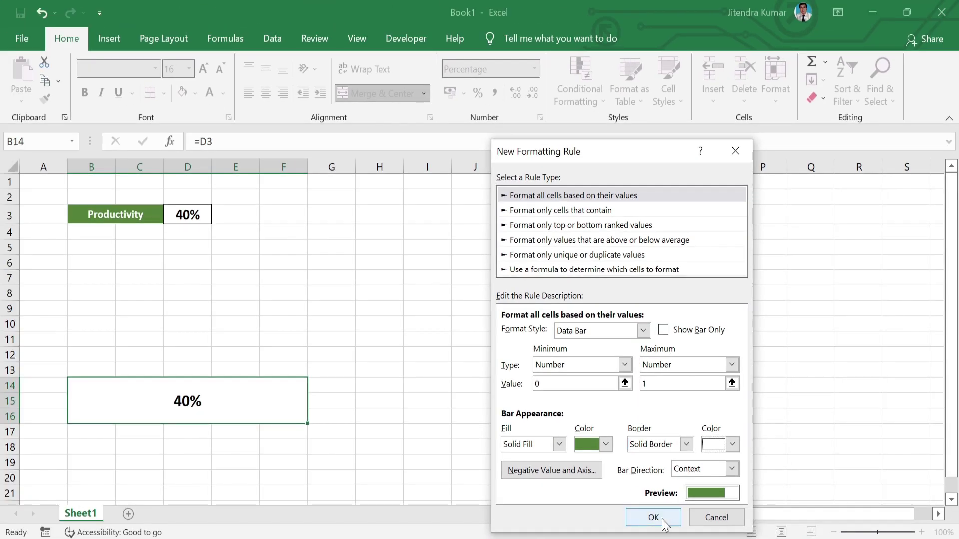
pyautogui.click(661, 519)
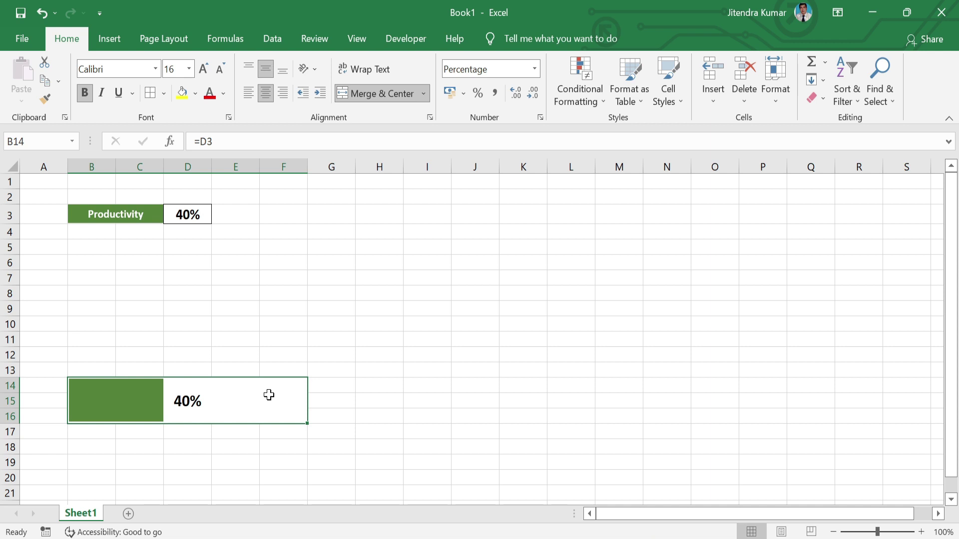
# - Fill the block light green and pick a thick dark green border line style
pyautogui.click(196, 98)
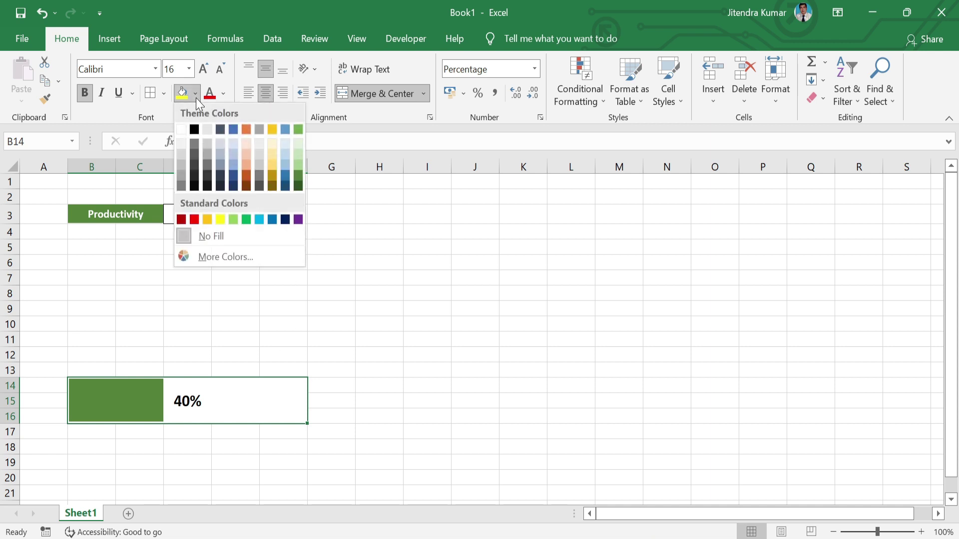
pyautogui.click(296, 143)
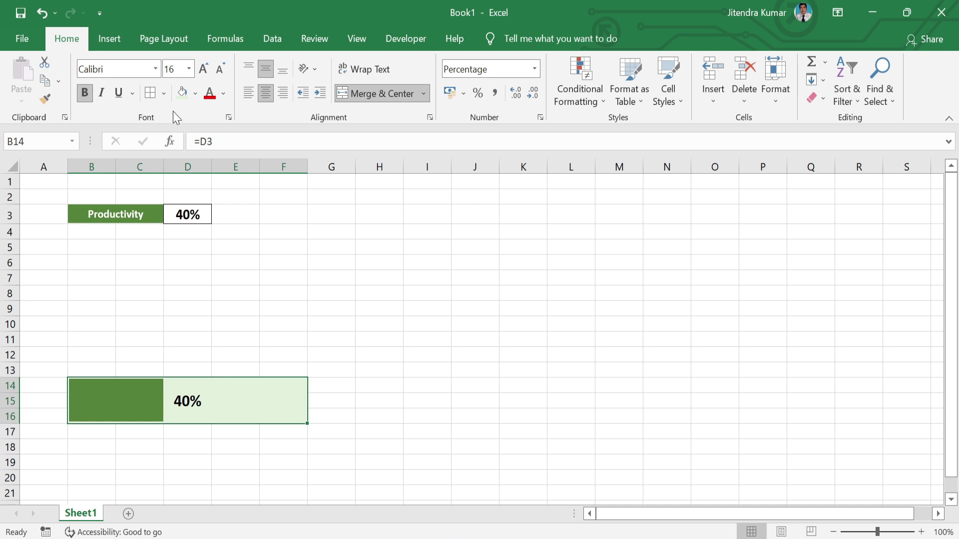
pyautogui.click(166, 96)
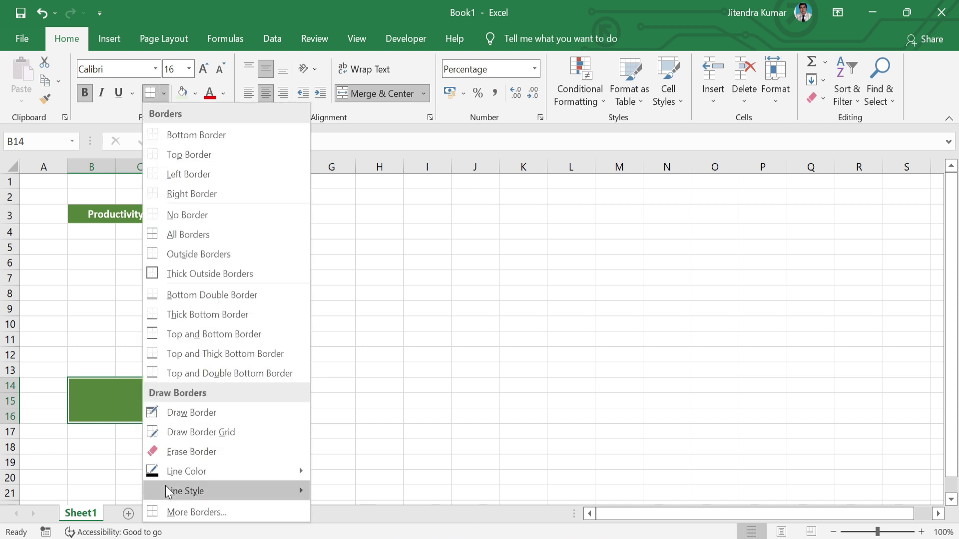
pyautogui.click(174, 512)
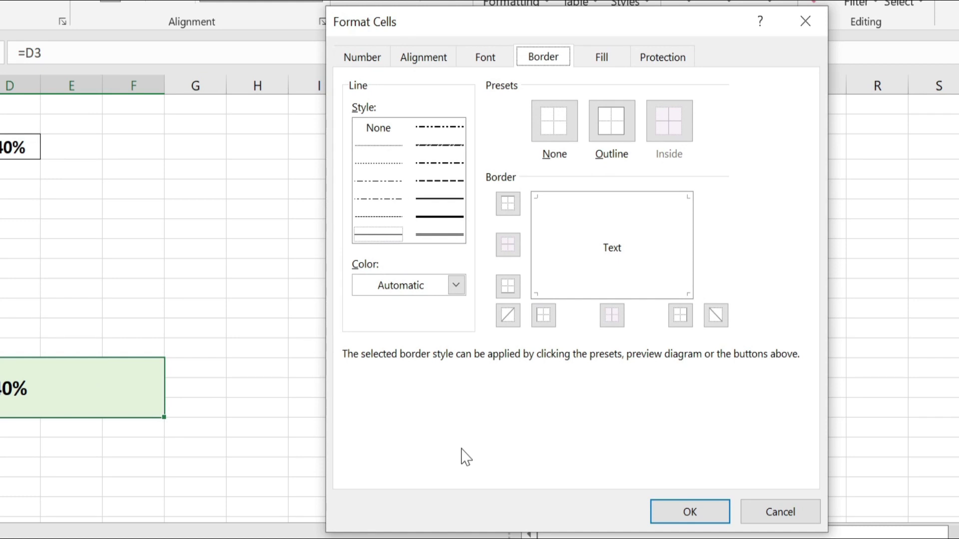
pyautogui.click(435, 218)
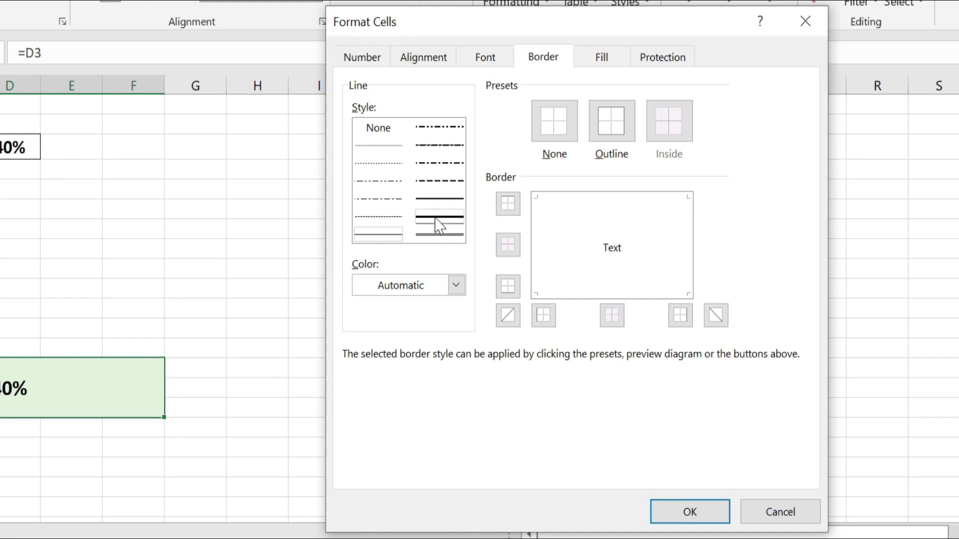
pyautogui.click(457, 288)
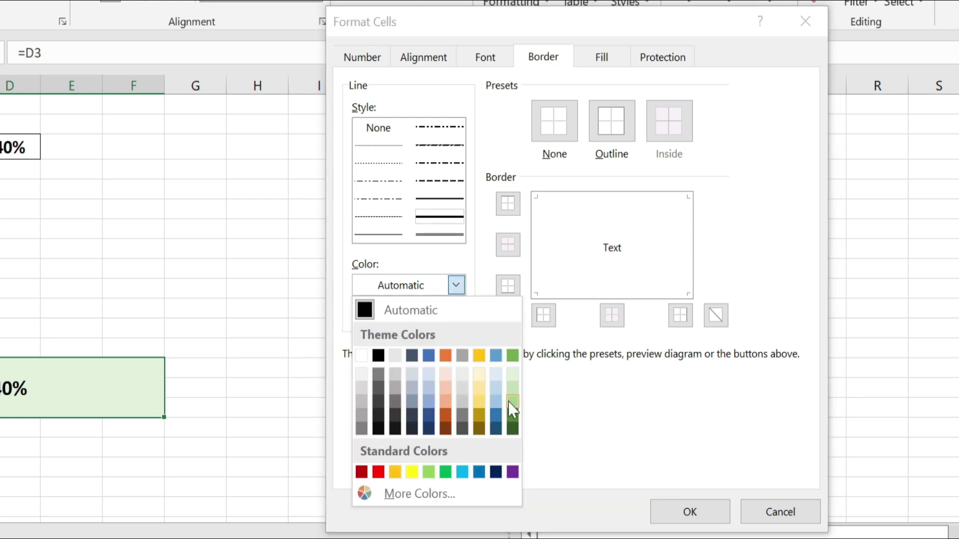
pyautogui.click(513, 416)
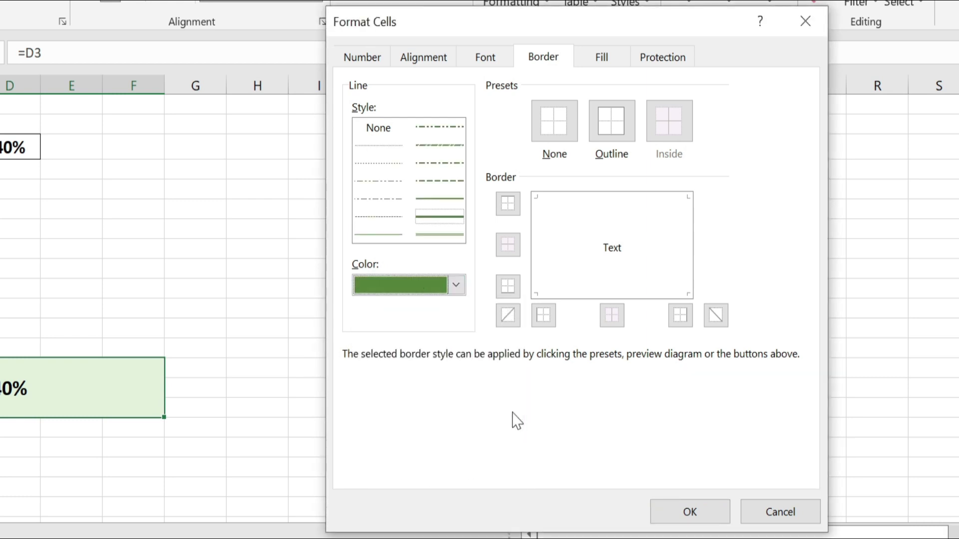
# - Apply the thick dark green border to the block's top, right, bottom and left edges
pyautogui.click(616, 200)
pyautogui.click(686, 246)
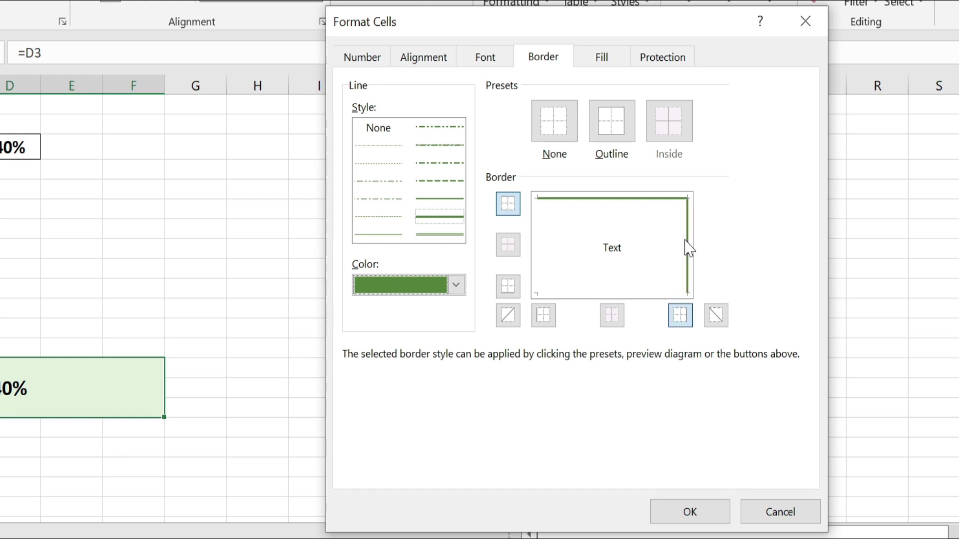
pyautogui.click(644, 294)
pyautogui.click(544, 254)
pyautogui.click(725, 491)
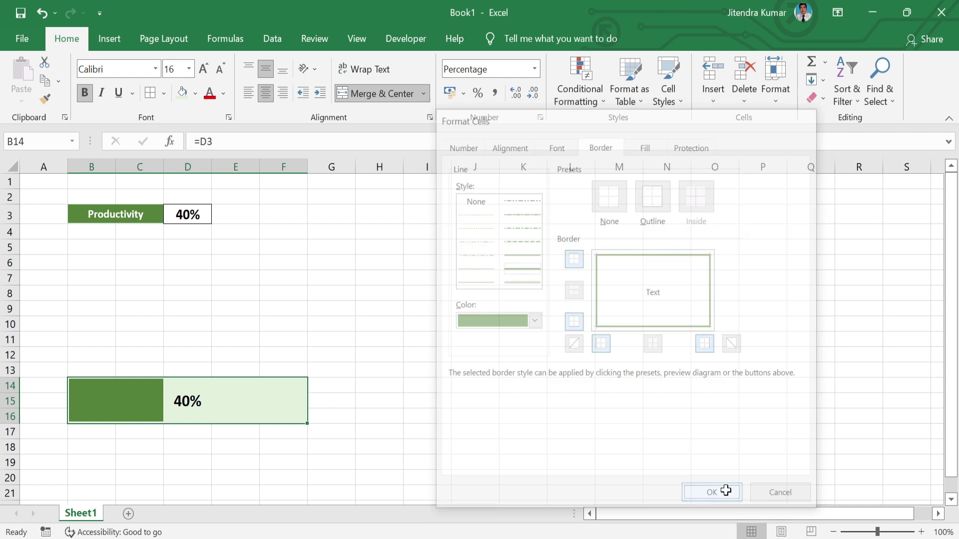
pyautogui.click(341, 438)
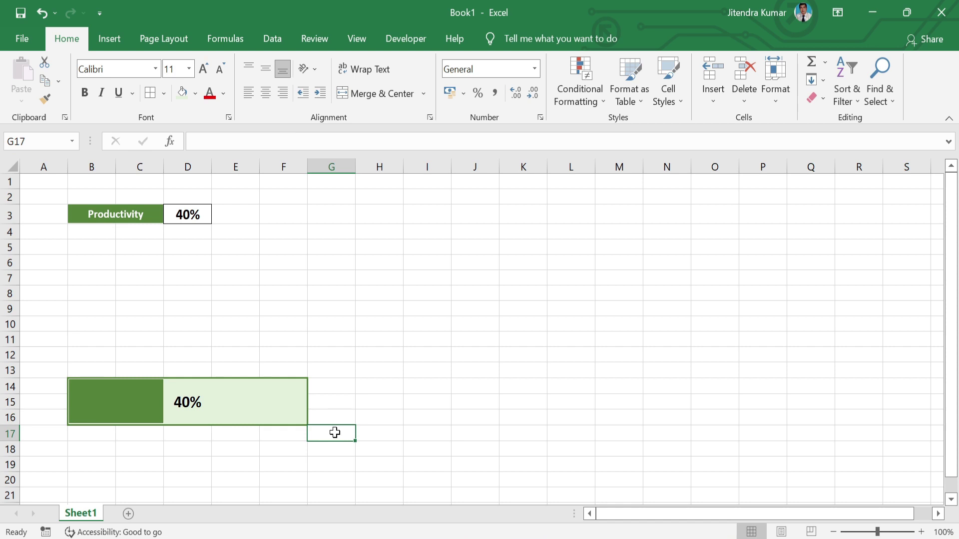
# - Copy the framed progress block from B14 to H14
pyautogui.click(243, 404)
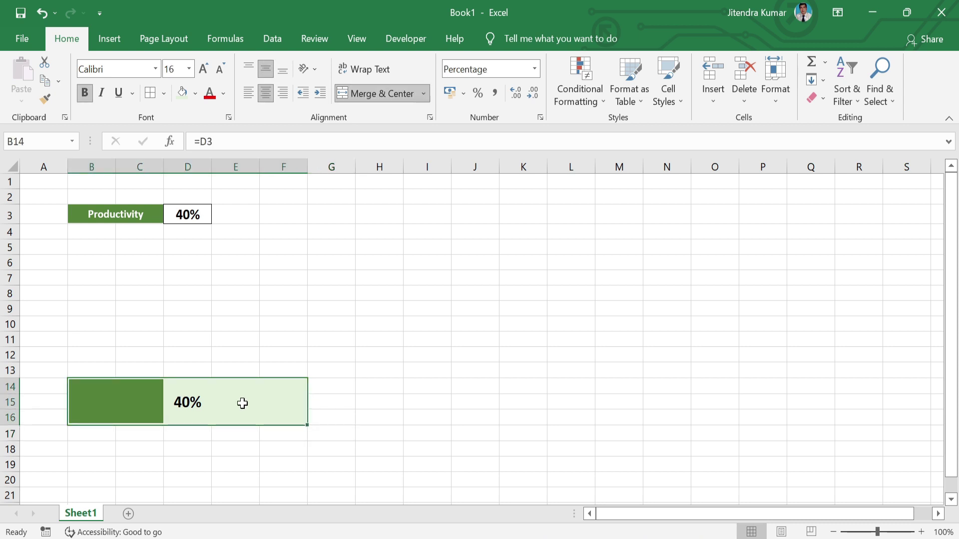
pyautogui.hotkey('ctrl', 'c')
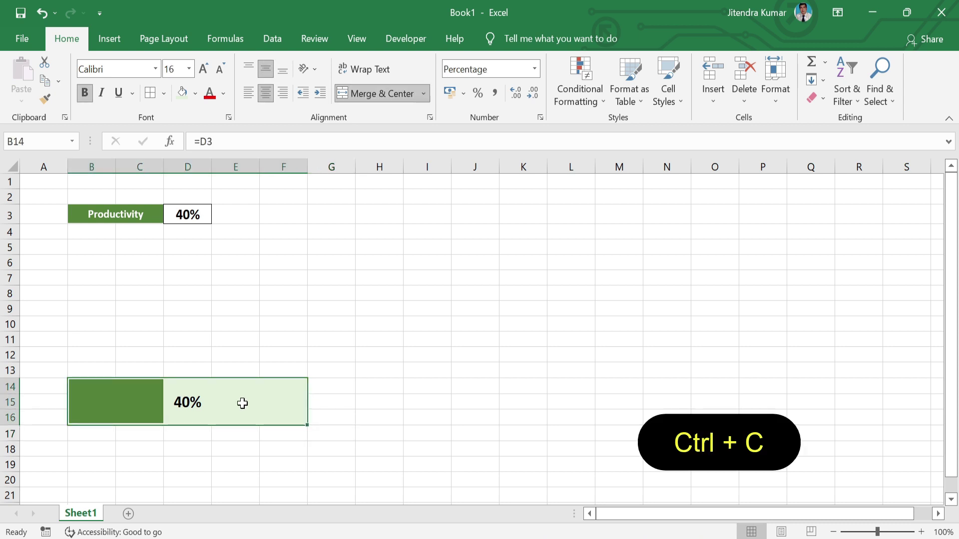
pyautogui.click(372, 383)
pyautogui.hotkey('ctrl', 'v')
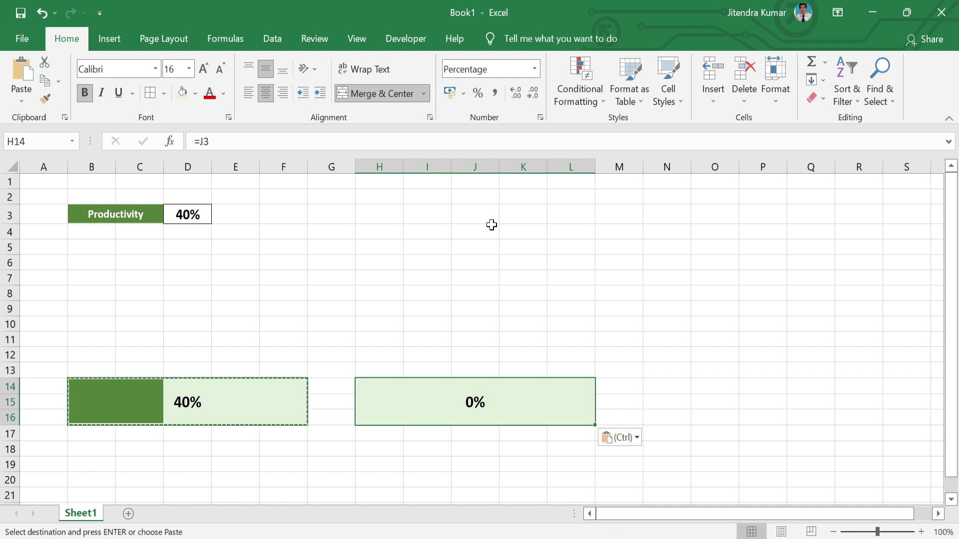
# - Copy the 40% value from D3 into J3
pyautogui.click(201, 216)
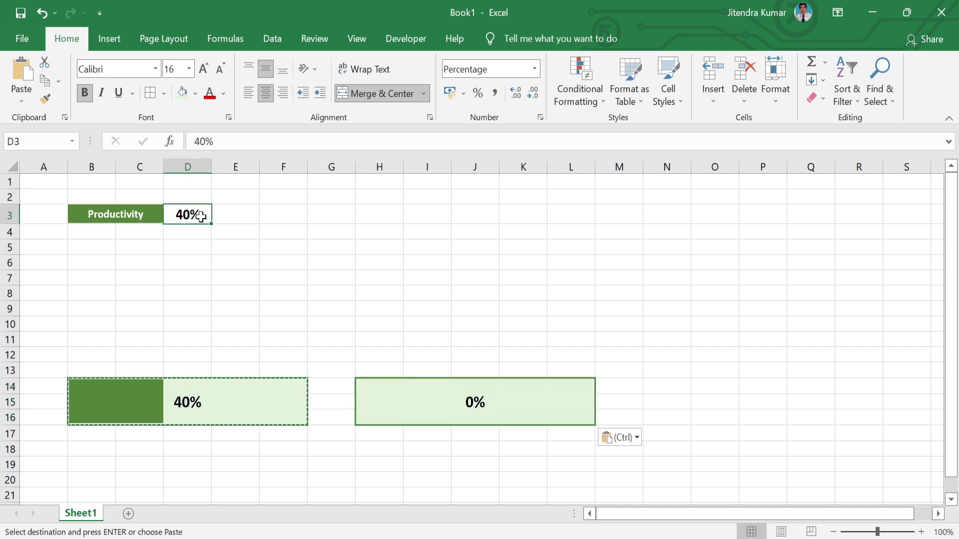
pyautogui.hotkey('ctrl', 'c')
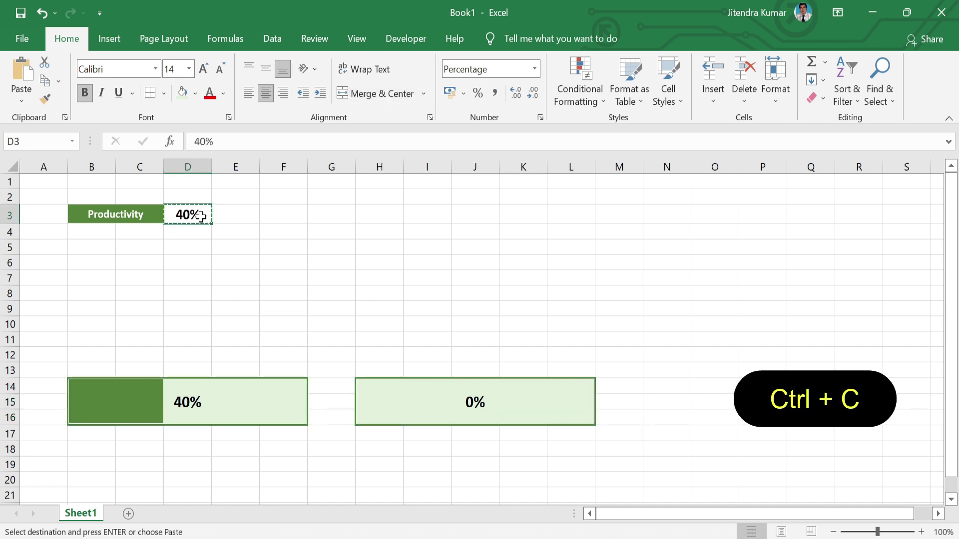
pyautogui.click(485, 217)
pyautogui.hotkey('ctrl', 'v')
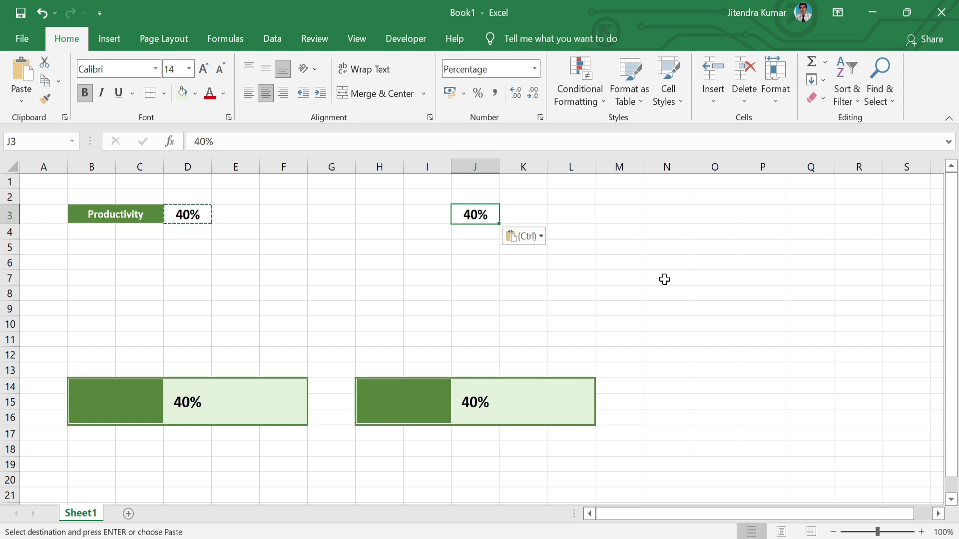
# - Enter a test formula =M3 in the second progress bar at H14
pyautogui.click(506, 400)
pyautogui.write('=J3')
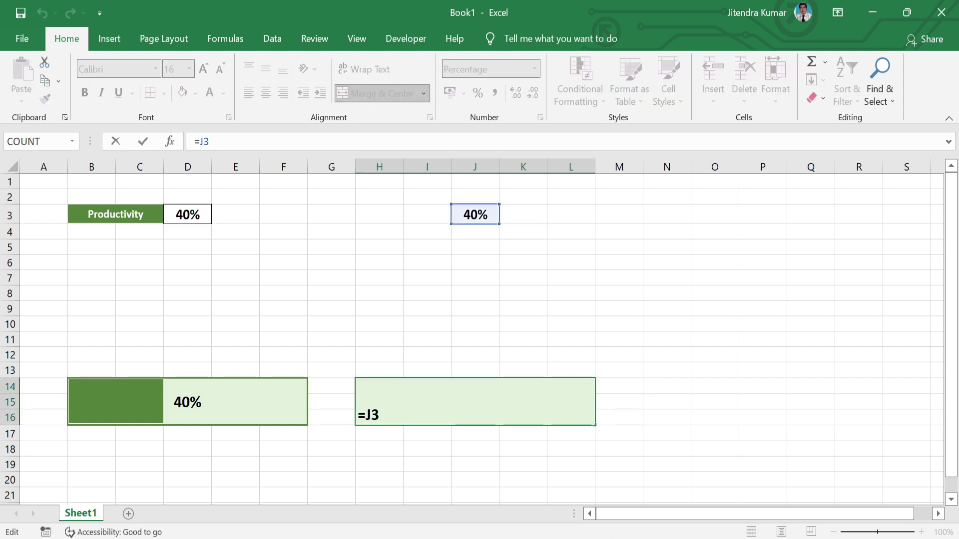
pyautogui.press('BackSpace')
pyautogui.press('BackSpace')
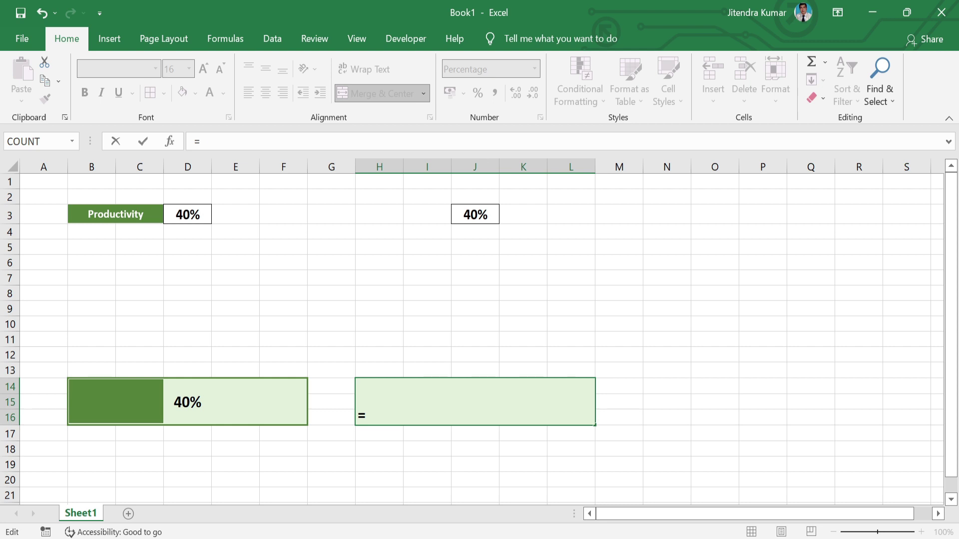
pyautogui.write('M3')
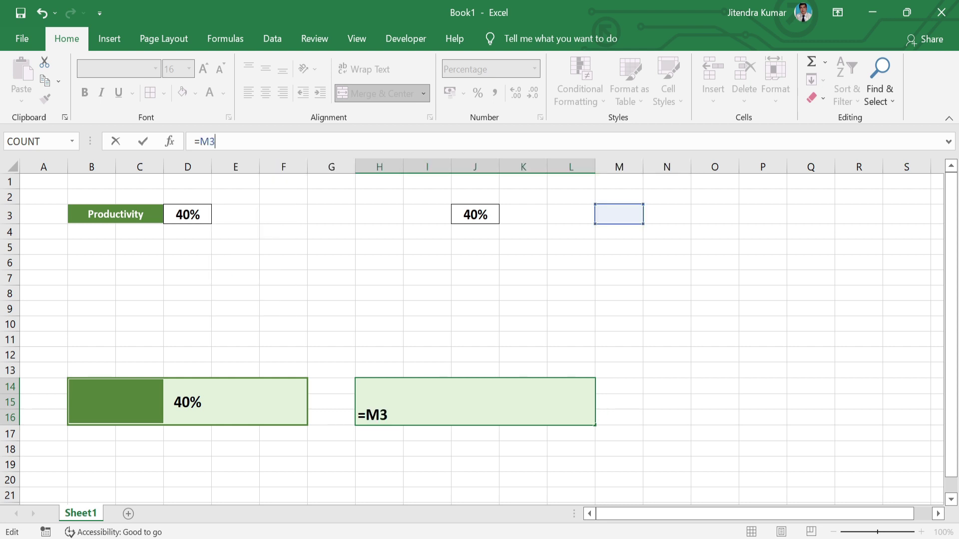
pyautogui.press('Return')
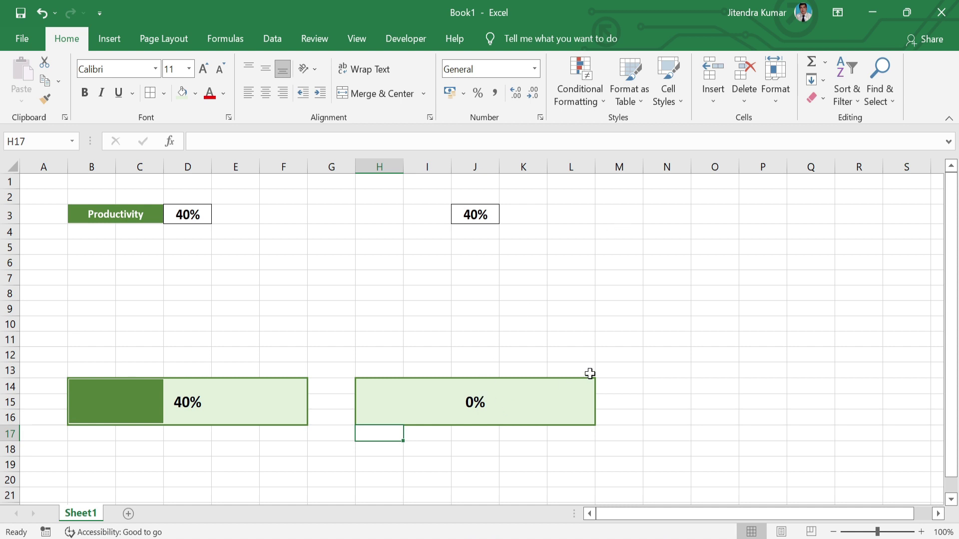
# - Test the bar with 10% in M3, then clear M3
pyautogui.click(621, 216)
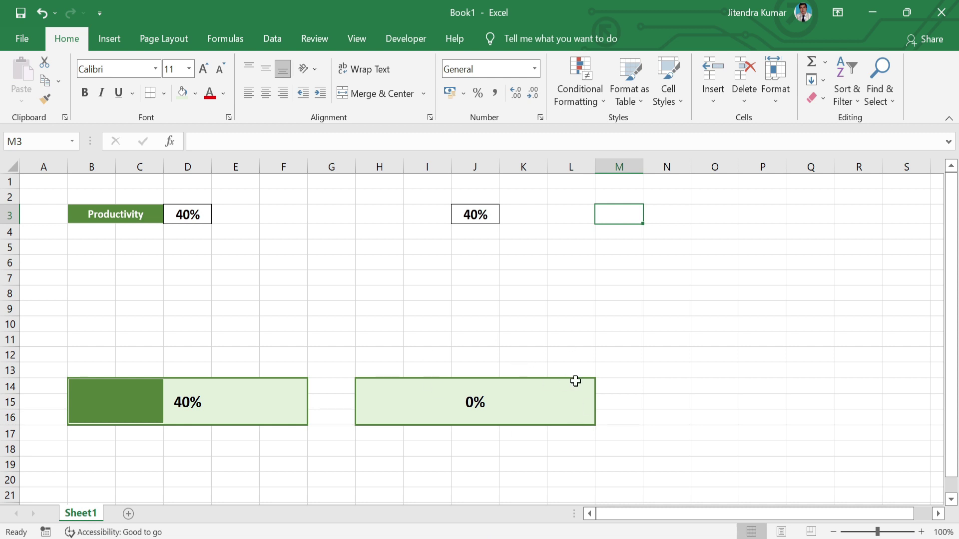
pyautogui.click(478, 93)
pyautogui.write('10')
pyautogui.press('Return')
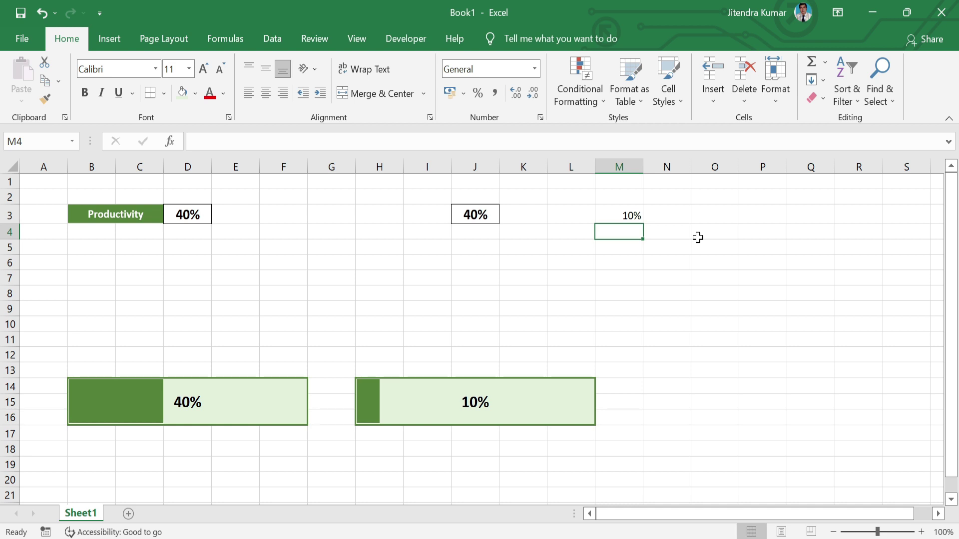
pyautogui.click(633, 210)
pyautogui.press('Delete')
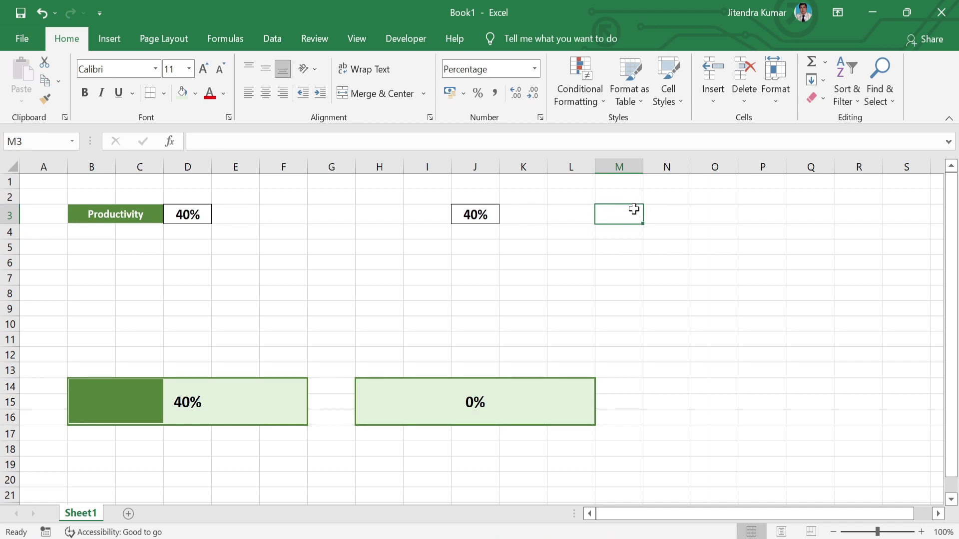
# - Change the second bar's formula to =J3
pyautogui.click(487, 399)
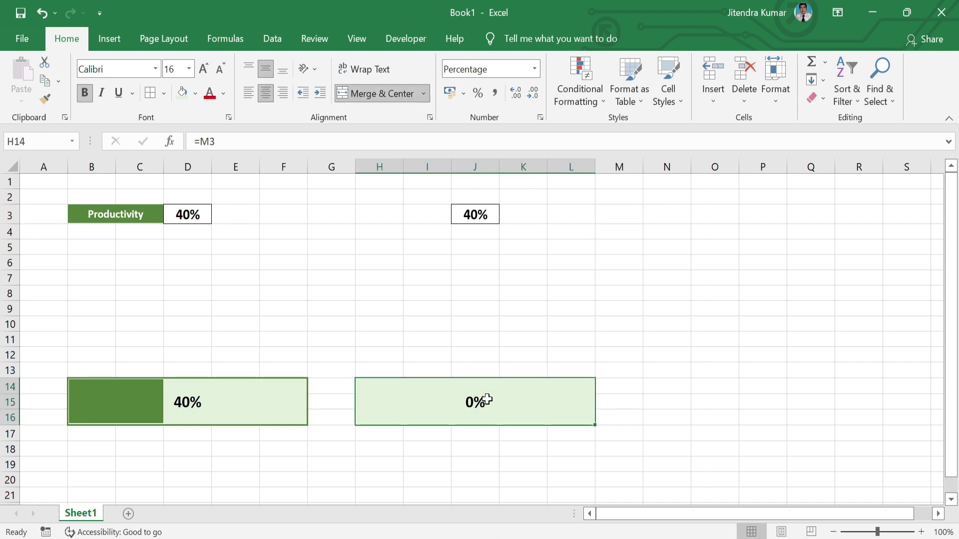
pyautogui.write('=')
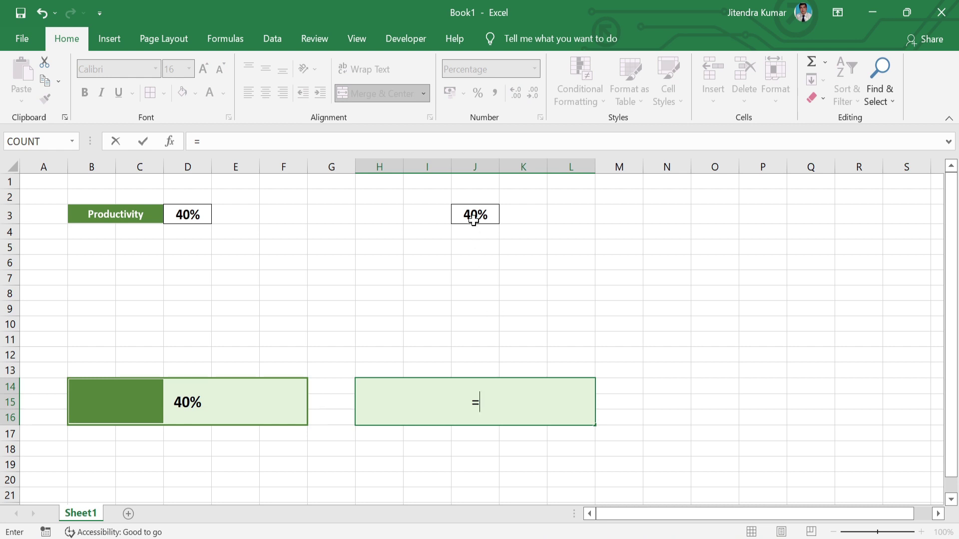
pyautogui.click(474, 215)
pyautogui.press('Return')
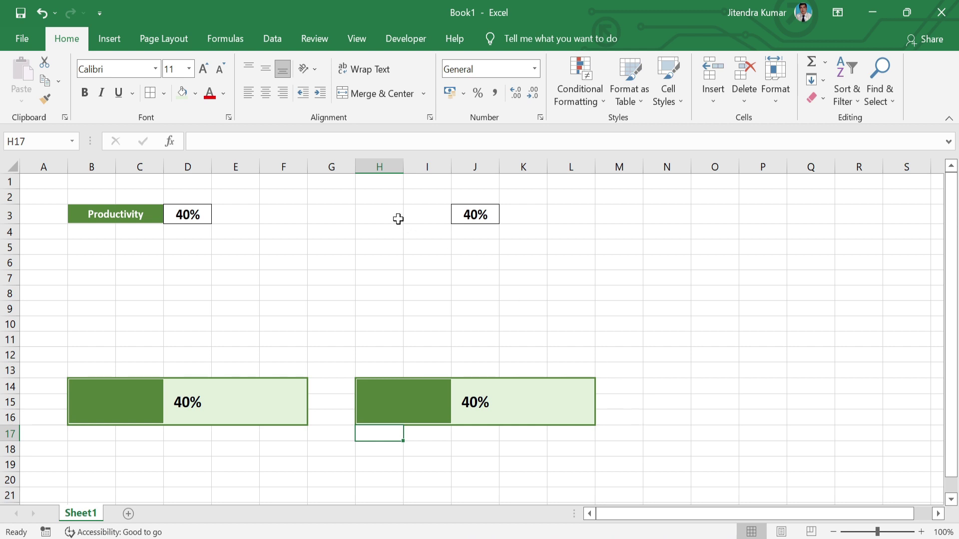
# - Duplicate the Productivity label, move the copy beside J3 and erase its text
pyautogui.click(156, 211)
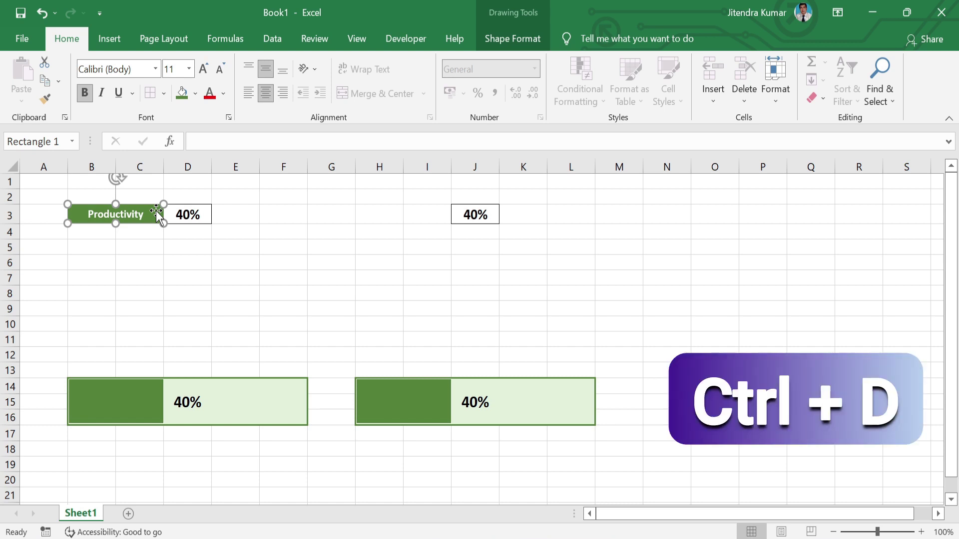
pyautogui.hotkey('ctrl', 'd')
pyautogui.moveTo(156, 222); pyautogui.dragTo(432, 210)
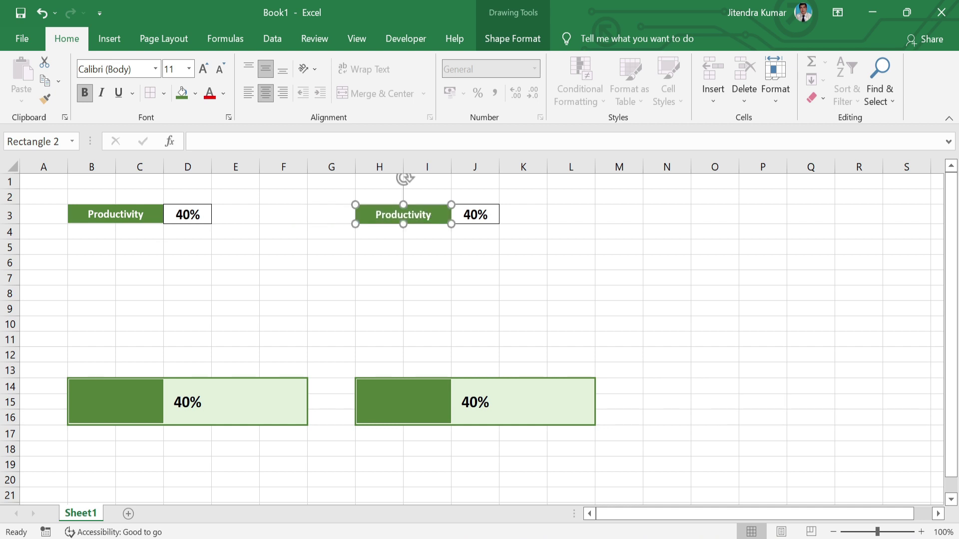
pyautogui.press('BackSpace')
pyautogui.press('BackSpace')
pyautogui.press('BackSpace')
pyautogui.press('BackSpace')
pyautogui.press('BackSpace')
pyautogui.press('BackSpace')
pyautogui.press('BackSpace')
pyautogui.press('BackSpace')
pyautogui.press('BackSpace')
# - Label the copied shape Coverage and change J3 to 30%
pyautogui.write('Coverage')
pyautogui.click(501, 230)
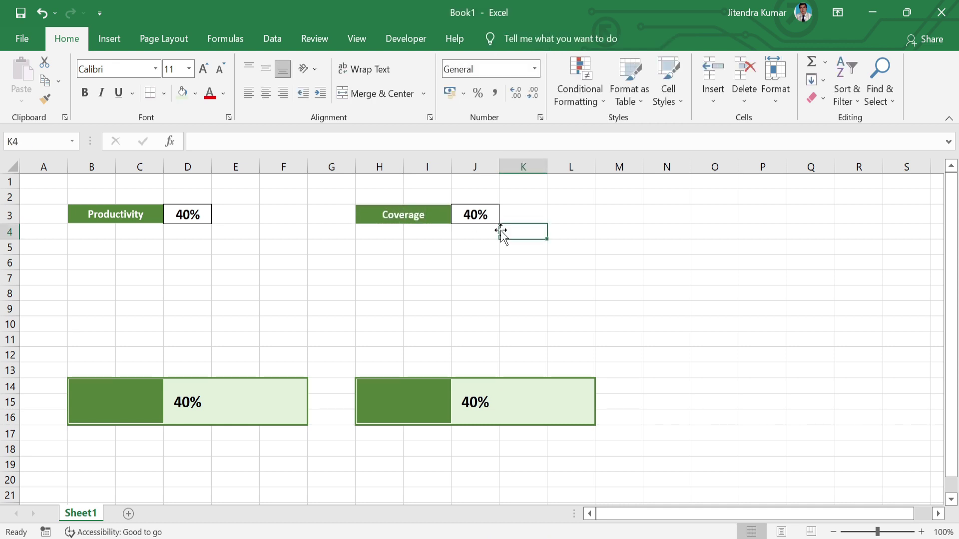
pyautogui.click(490, 216)
pyautogui.write('30')
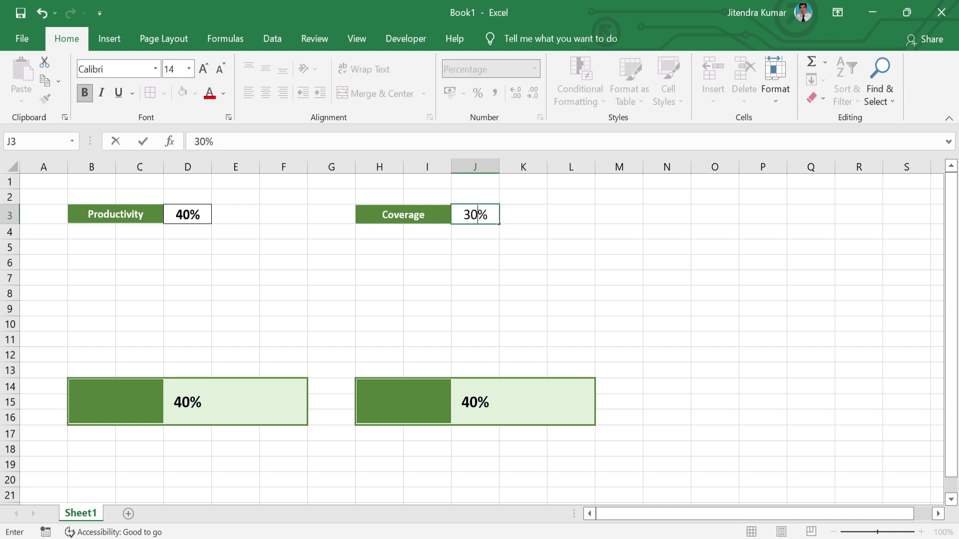
pyautogui.press('Return')
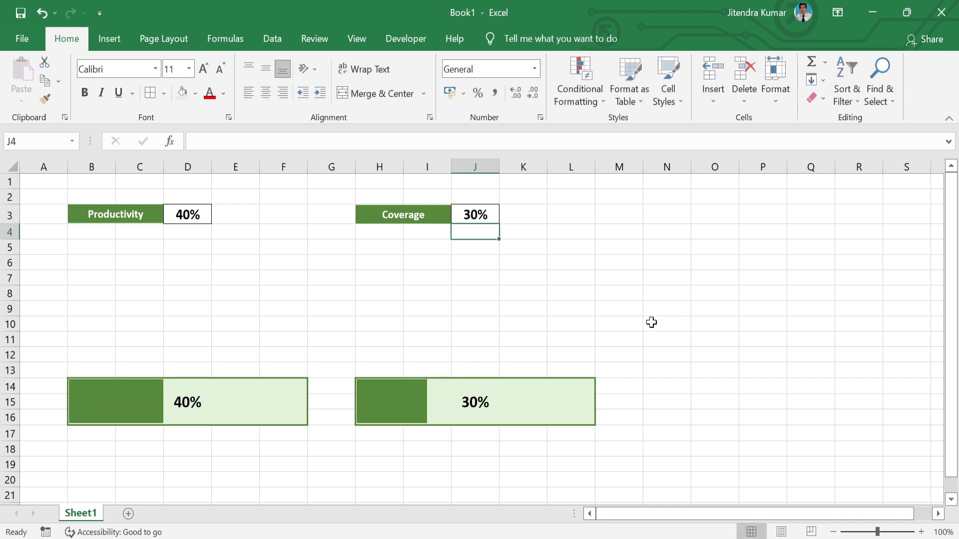
# - Copy the Coverage progress bar from H14 to N14
pyautogui.click(459, 398)
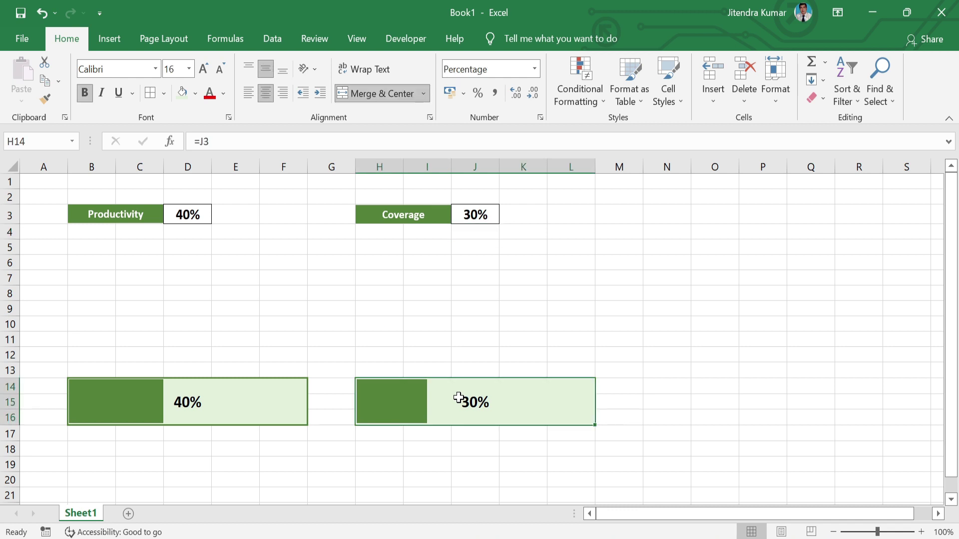
pyautogui.hotkey('ctrl', 'c')
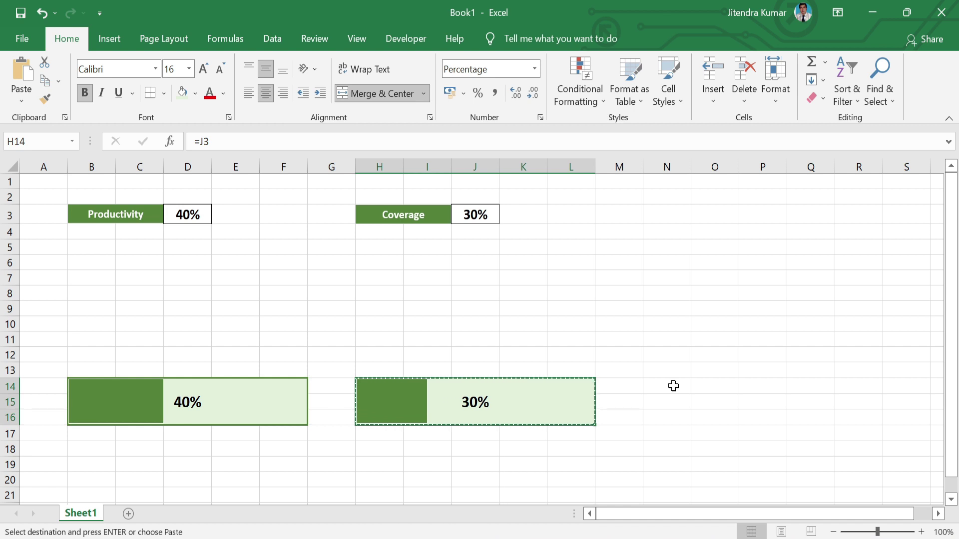
pyautogui.click(673, 386)
pyautogui.hotkey('ctrl', 'v')
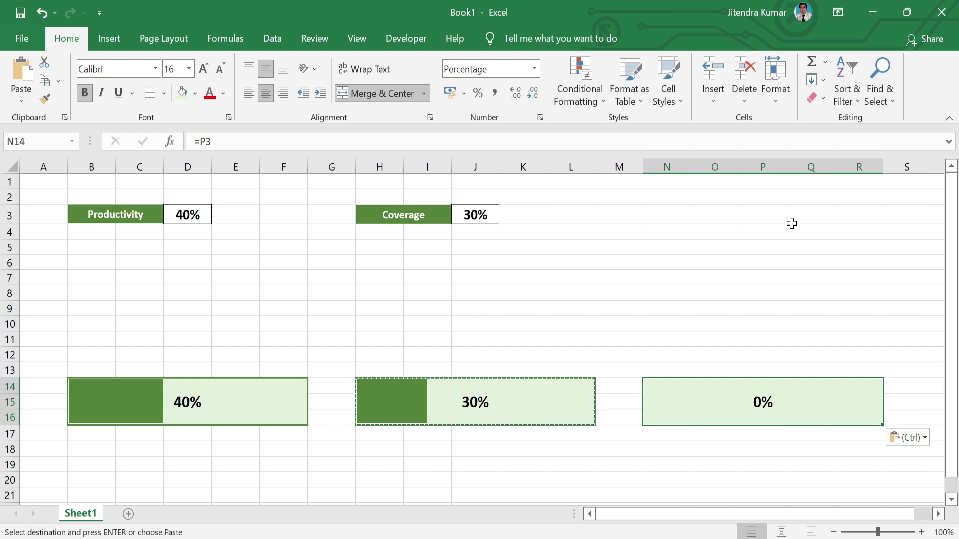
# - Copy J3 into P3, then change P3 to 60%
pyautogui.click(491, 217)
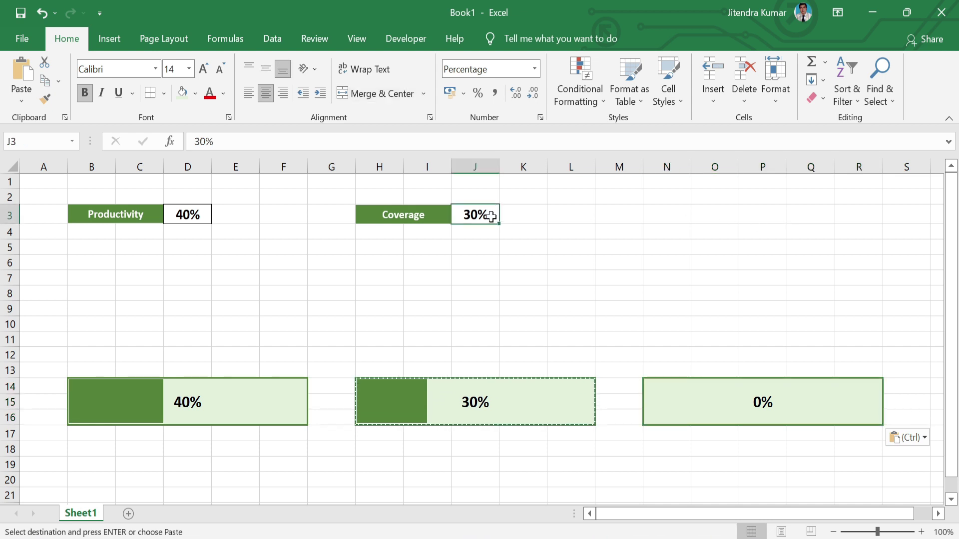
pyautogui.hotkey('ctrl', 'c')
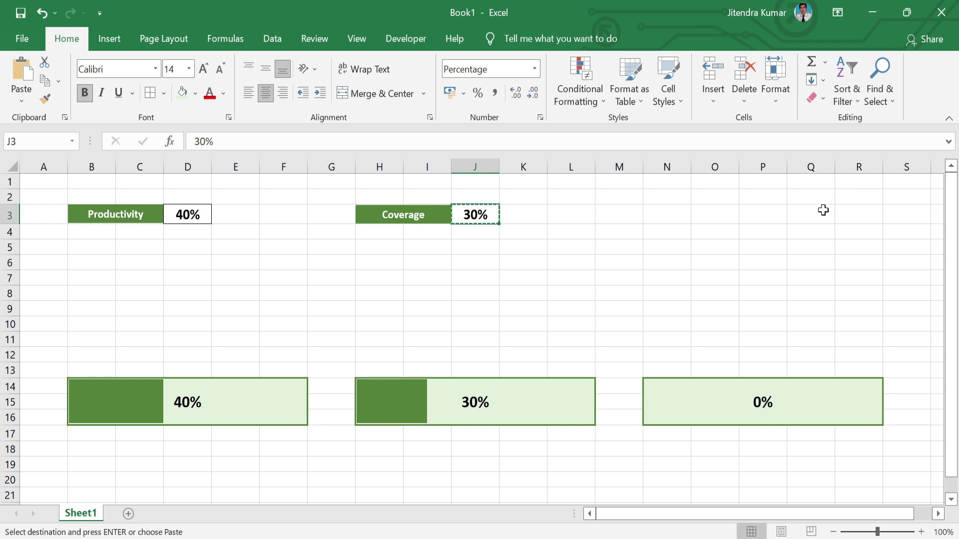
pyautogui.click(771, 212)
pyautogui.hotkey('ctrl', 'v')
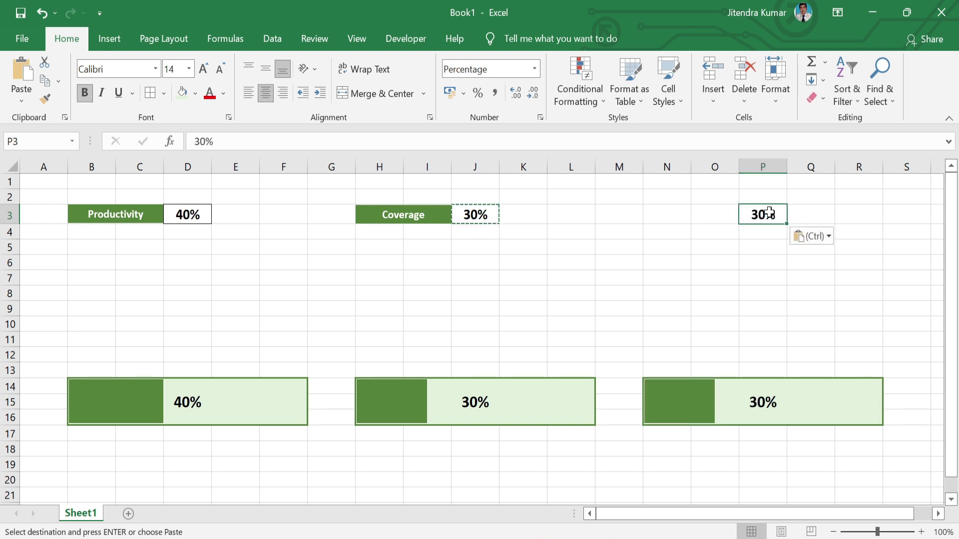
pyautogui.write('60')
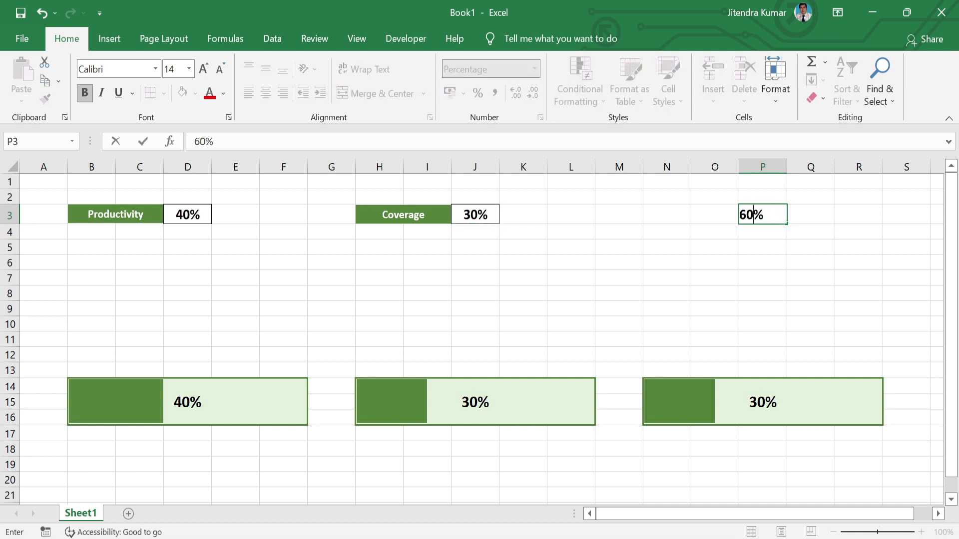
pyautogui.press('Return')
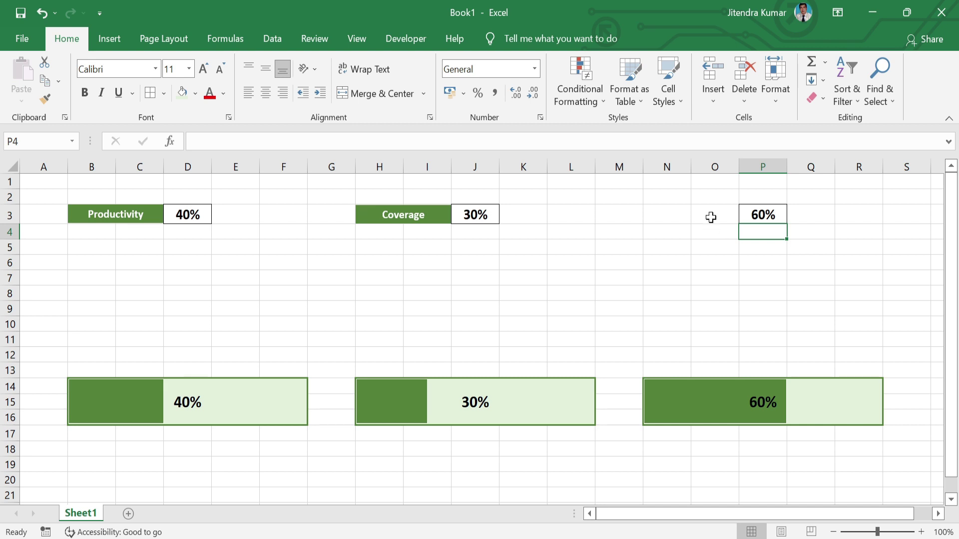
# - Duplicate the Coverage label, move the copy beside P3's 60%, and type 'KPI Progress' in it
pyautogui.click(445, 211)
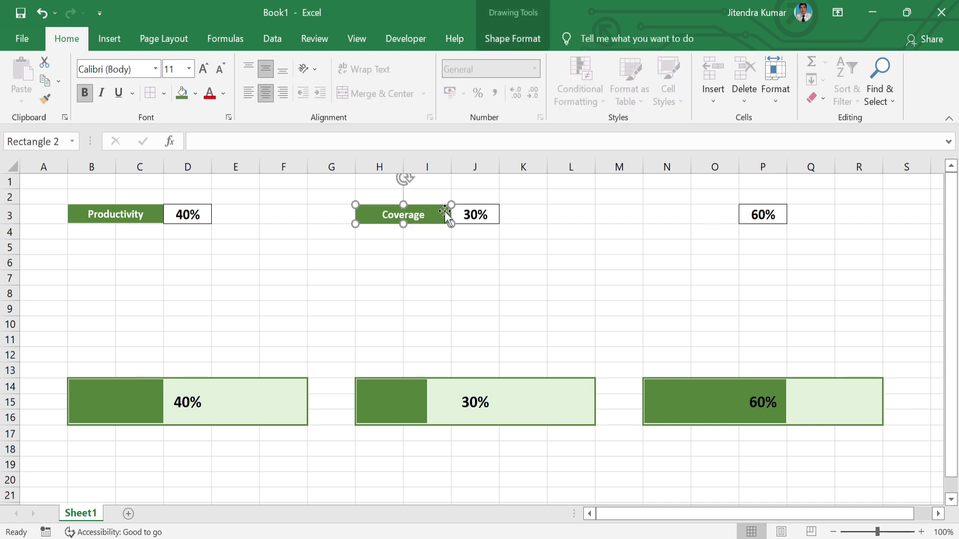
pyautogui.hotkey('ctrl', 'd')
pyautogui.moveTo(442, 225); pyautogui.dragTo(722, 215)
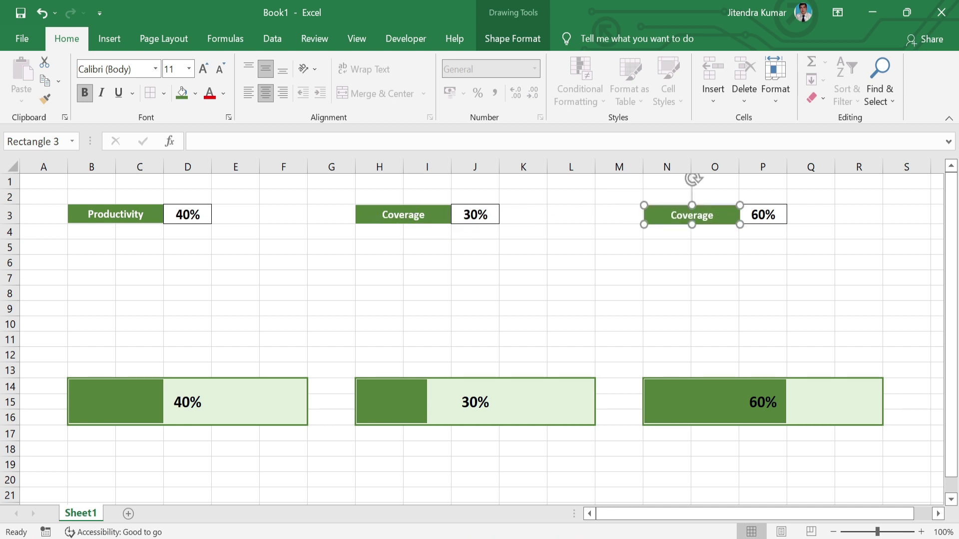
pyautogui.write('KPI Progress')
pyautogui.click(683, 300)
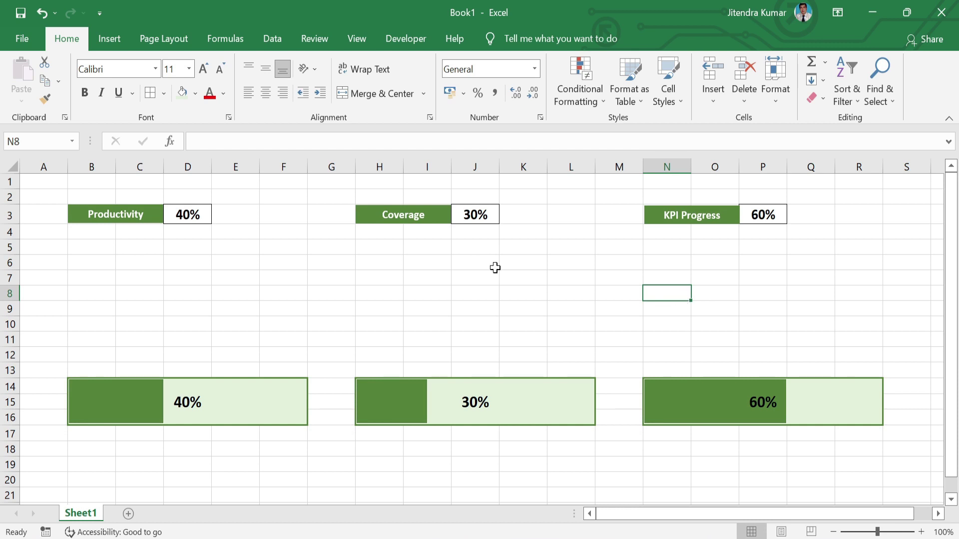
# - Edit the Coverage data bar rule to use a red fill with Show Bar Only ticked
pyautogui.click(535, 403)
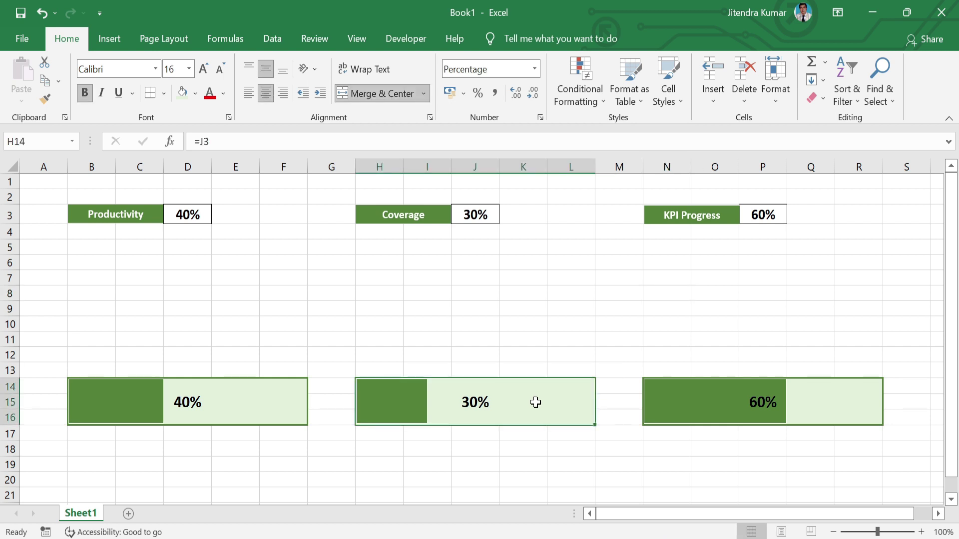
pyautogui.click(591, 97)
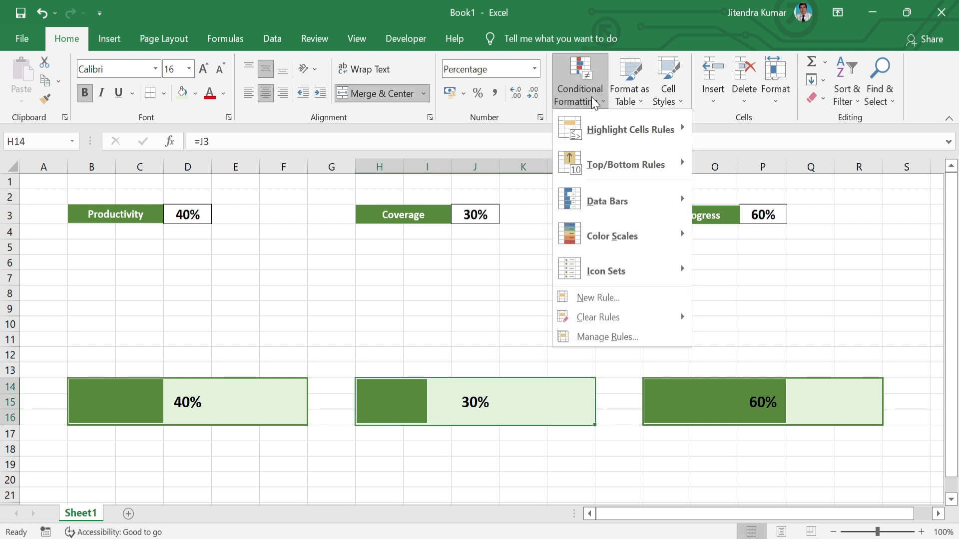
pyautogui.click(615, 337)
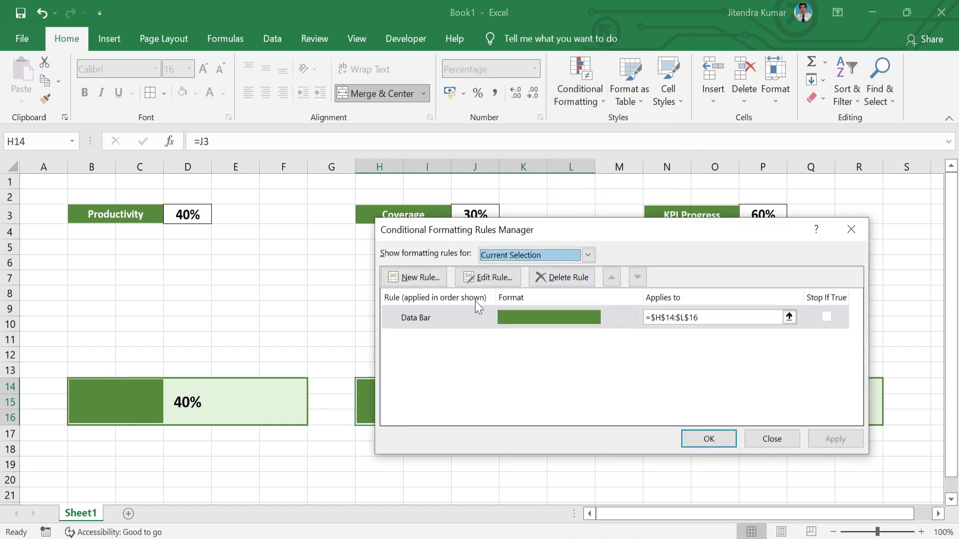
pyautogui.doubleClick(481, 327)
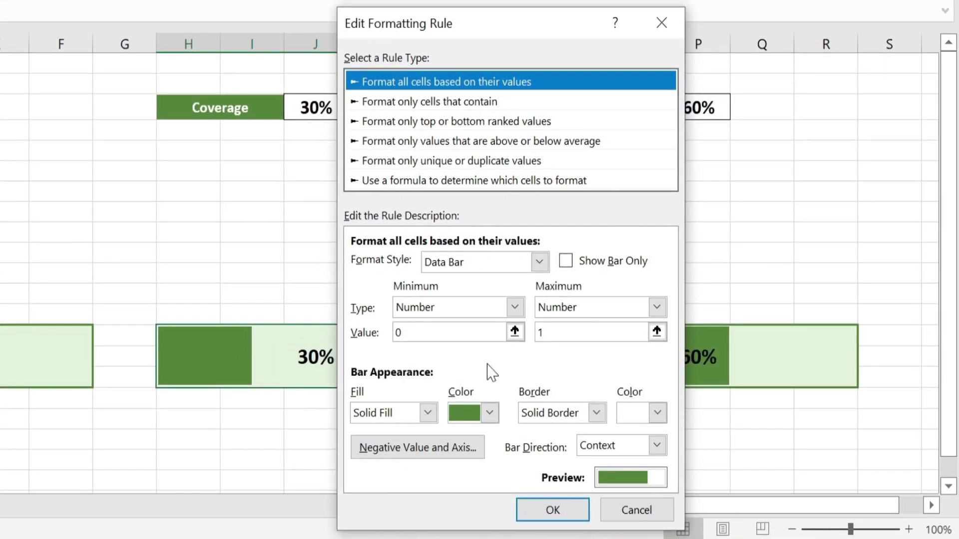
pyautogui.click(487, 418)
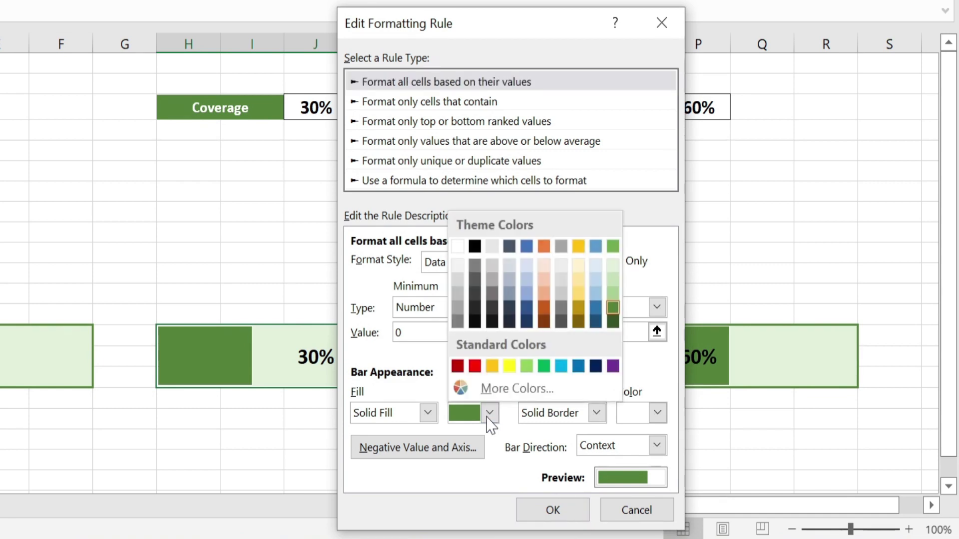
pyautogui.click(475, 367)
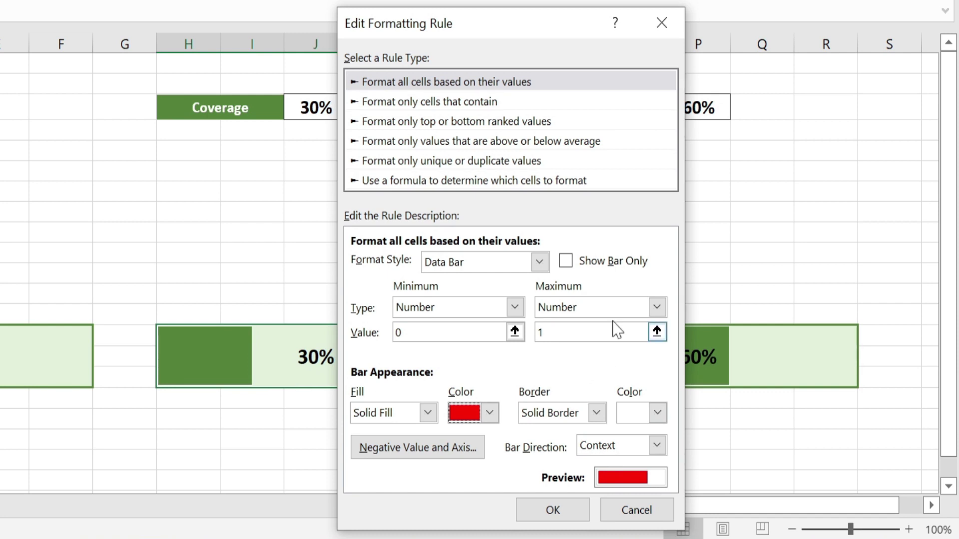
pyautogui.click(566, 262)
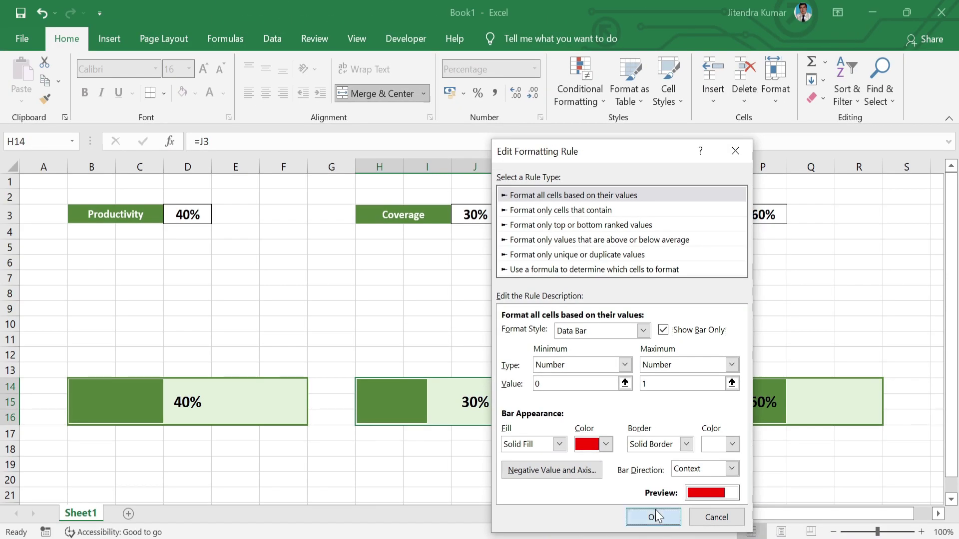
pyautogui.click(655, 512)
pyautogui.click(688, 442)
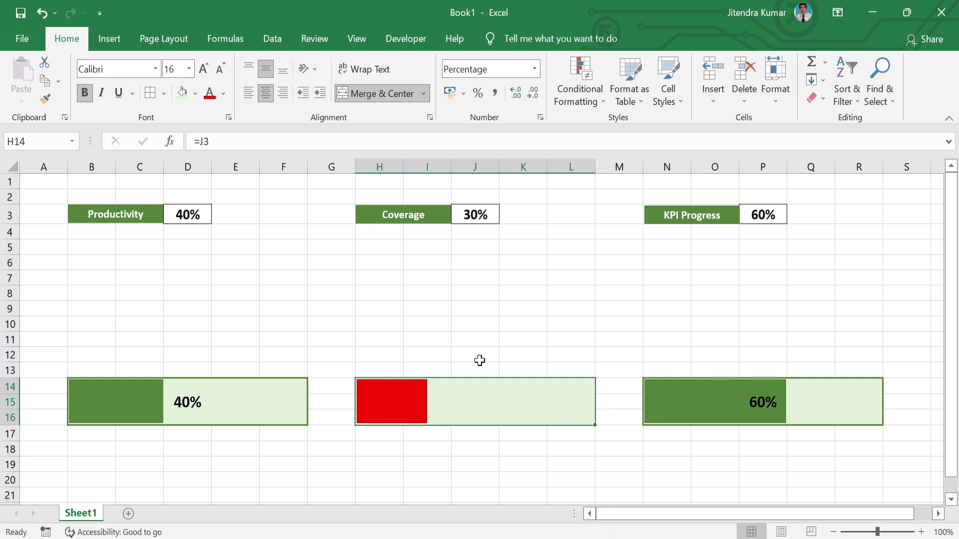
# - Give the Coverage bar cells a peach fill and a red outline on all four sides
pyautogui.click(199, 99)
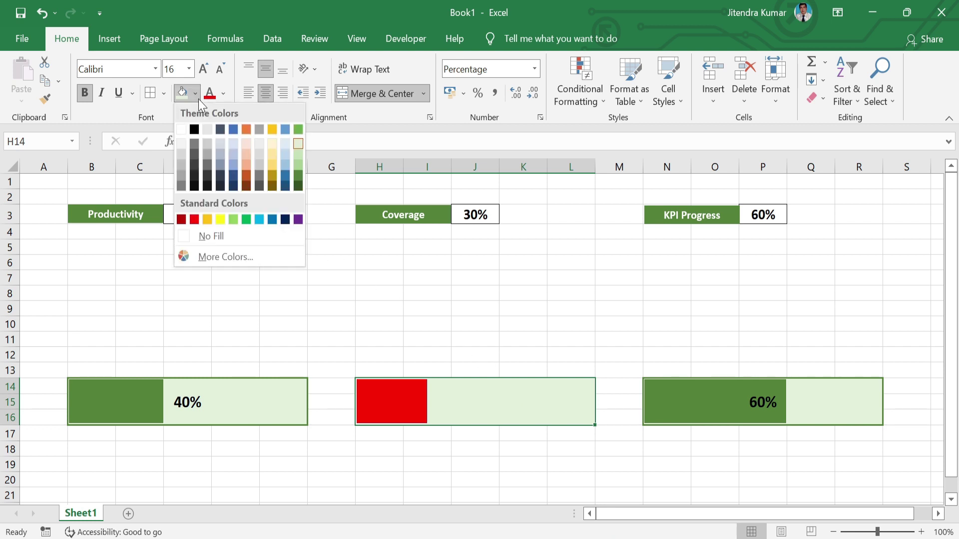
pyautogui.click(245, 143)
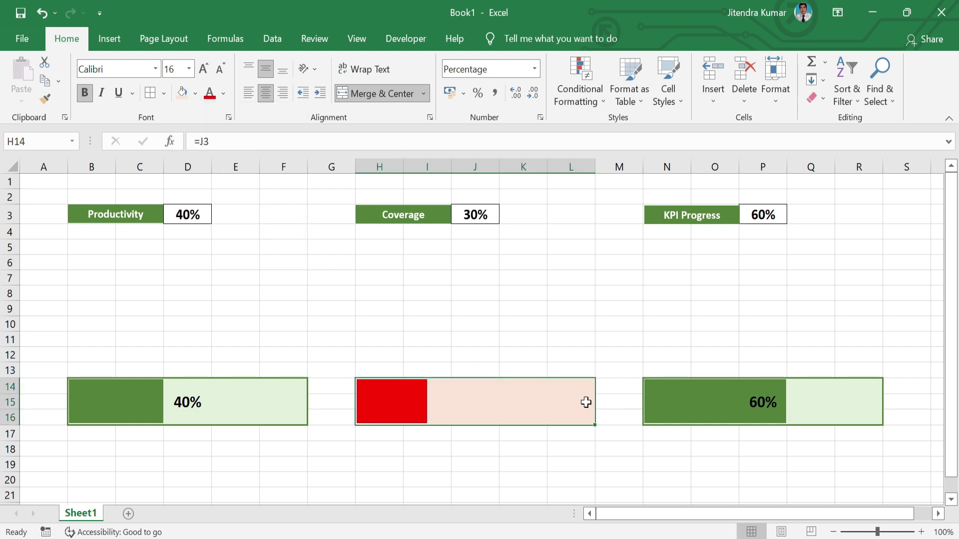
pyautogui.click(167, 95)
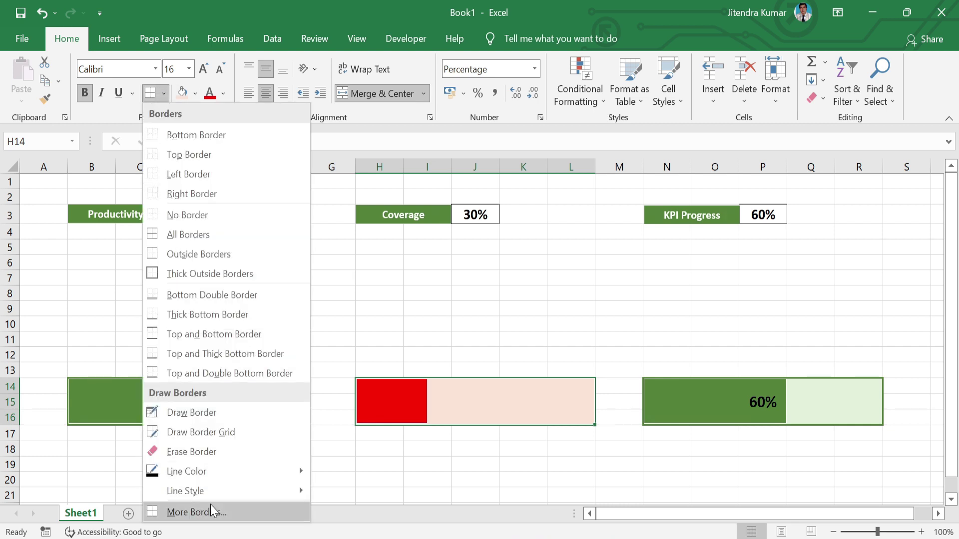
pyautogui.click(211, 505)
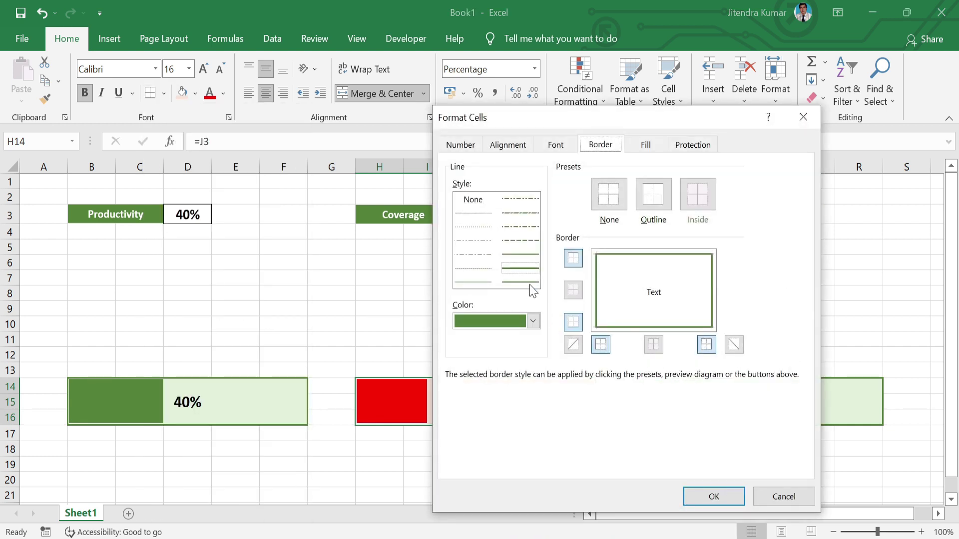
pyautogui.click(532, 322)
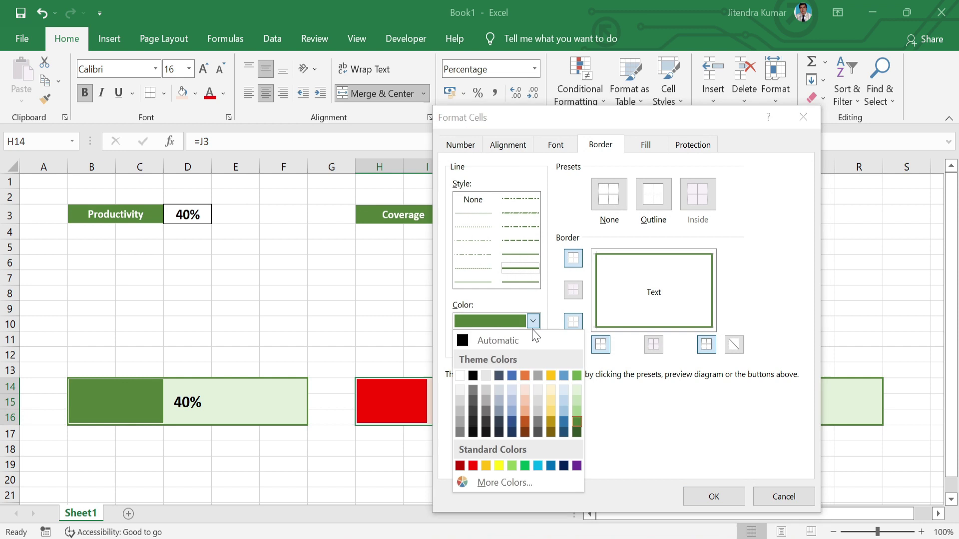
pyautogui.click(473, 466)
pyautogui.click(658, 255)
pyautogui.click(712, 280)
pyautogui.click(698, 327)
pyautogui.click(597, 294)
pyautogui.click(724, 504)
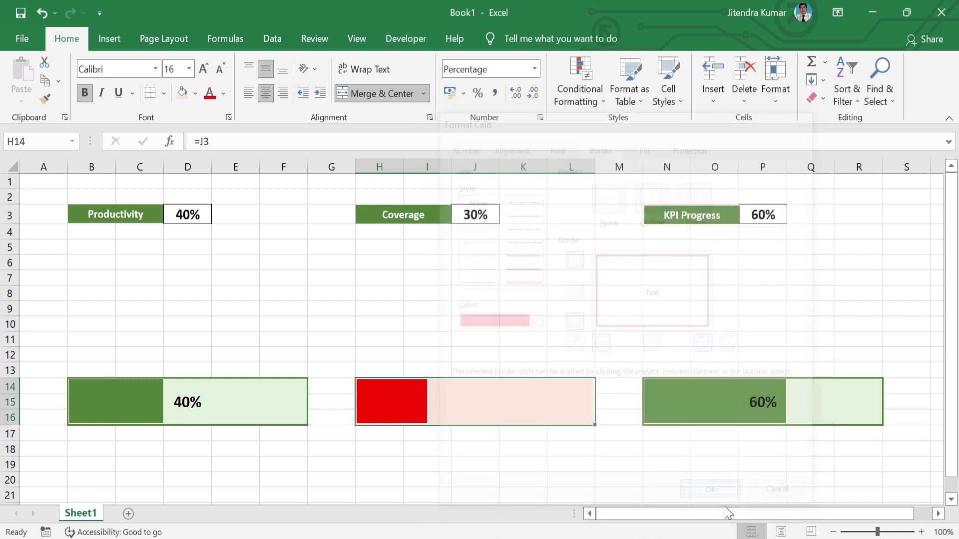
pyautogui.click(545, 466)
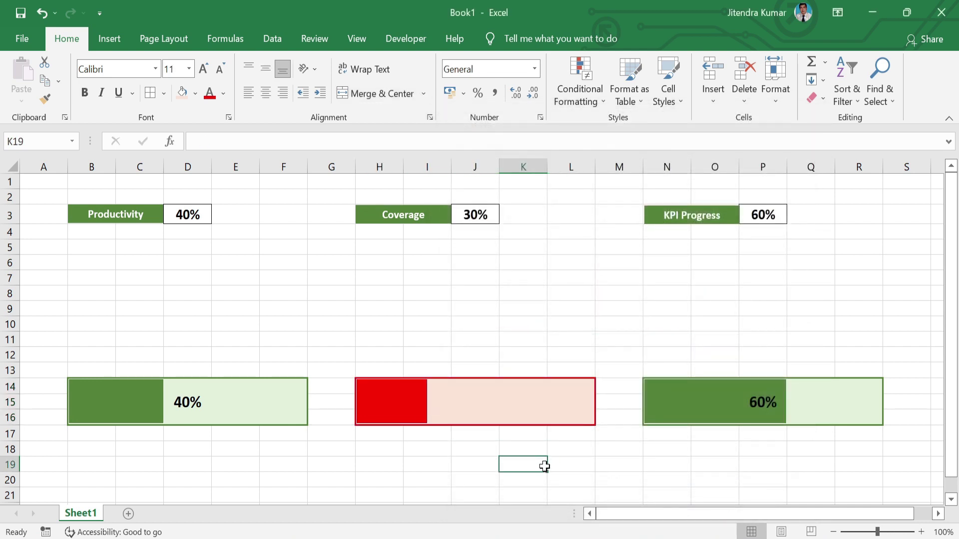
# - Fill the Coverage title shape red
pyautogui.click(439, 218)
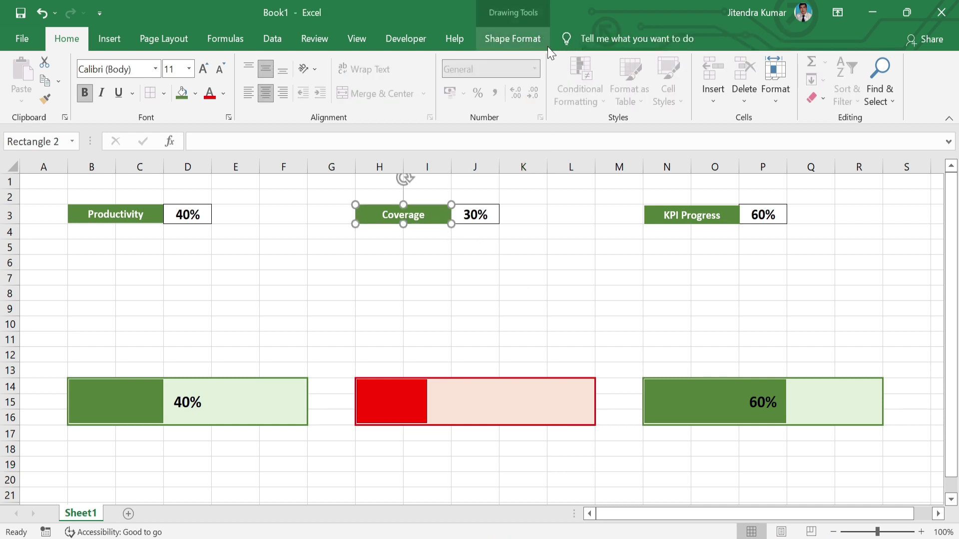
pyautogui.click(196, 94)
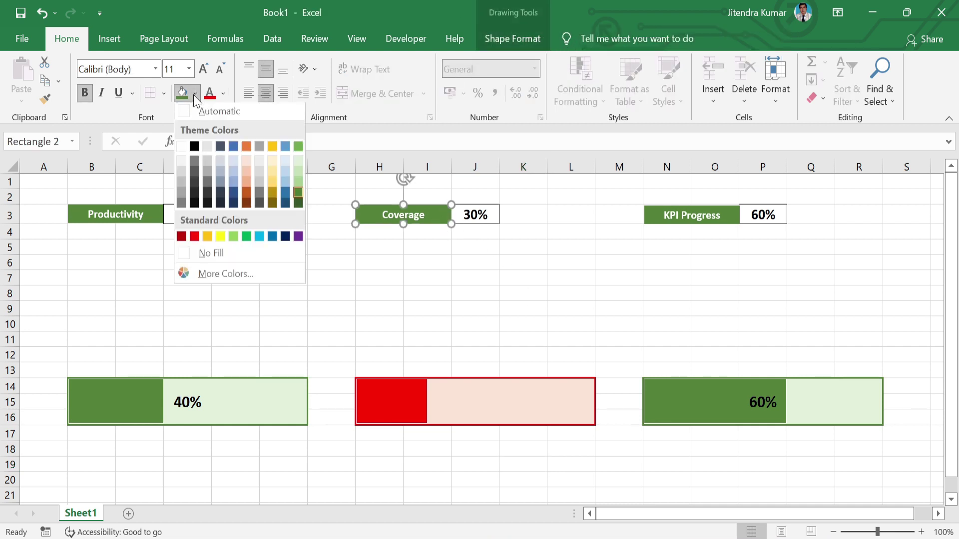
pyautogui.click(194, 238)
pyautogui.click(829, 306)
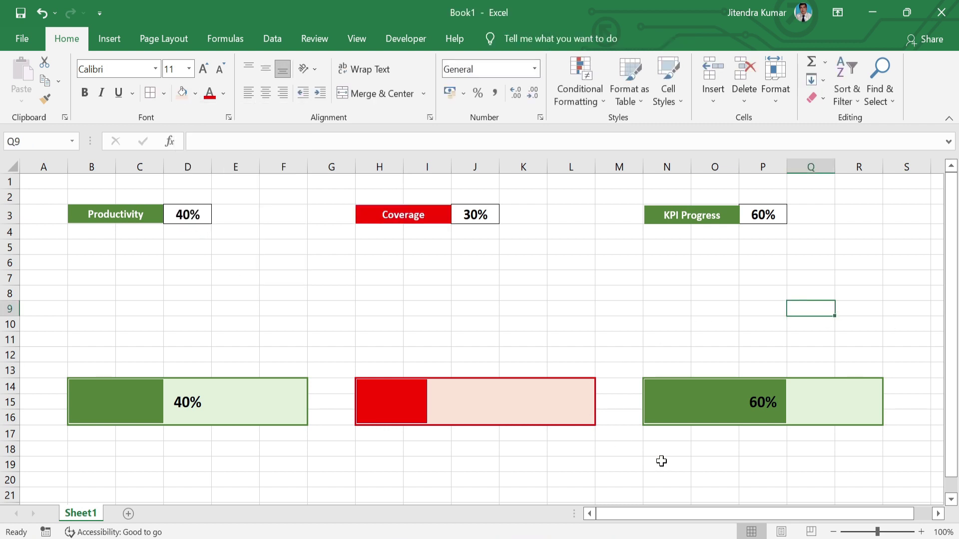
pyautogui.click(823, 406)
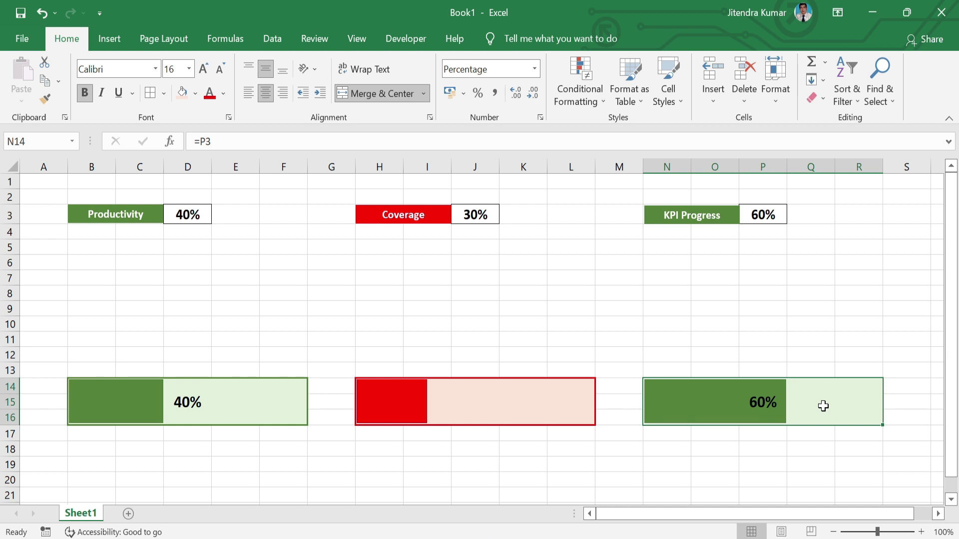
# - Edit the KPI Progress data bar rule to use a dark blue fill with Show Bar Only ticked
pyautogui.click(591, 106)
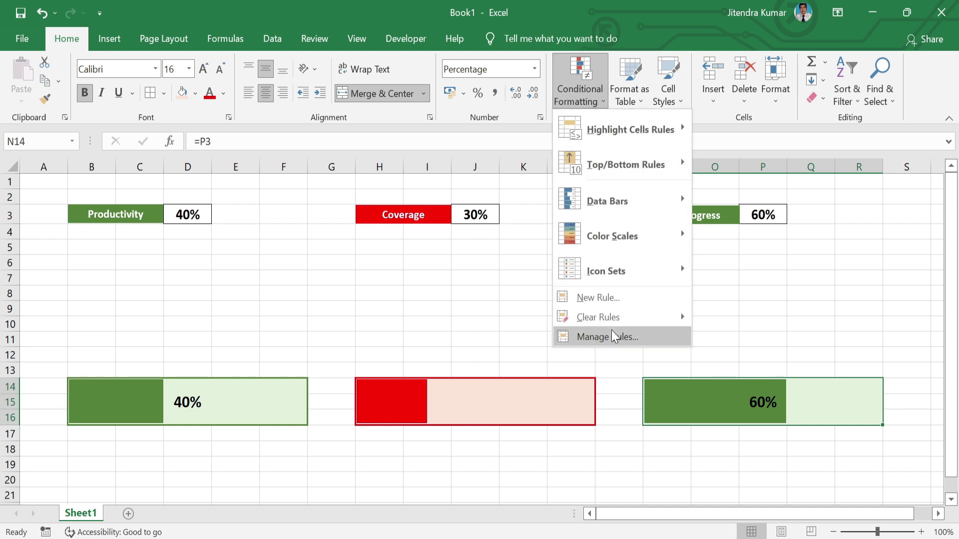
pyautogui.click(612, 335)
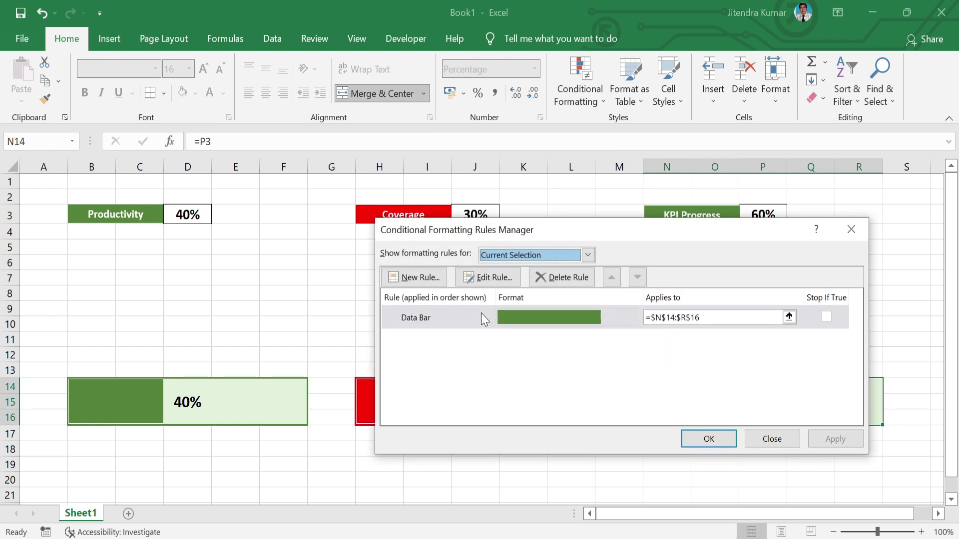
pyautogui.doubleClick(481, 318)
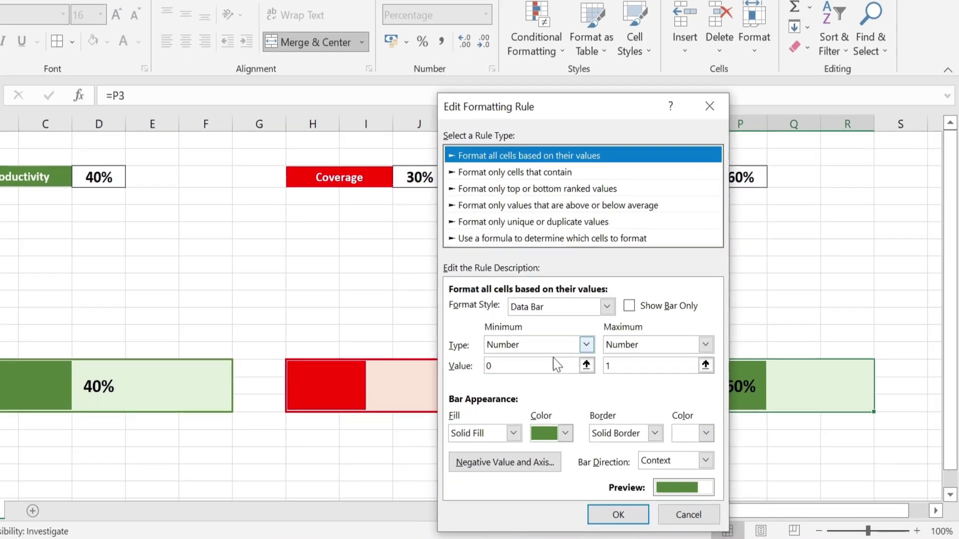
pyautogui.click(565, 433)
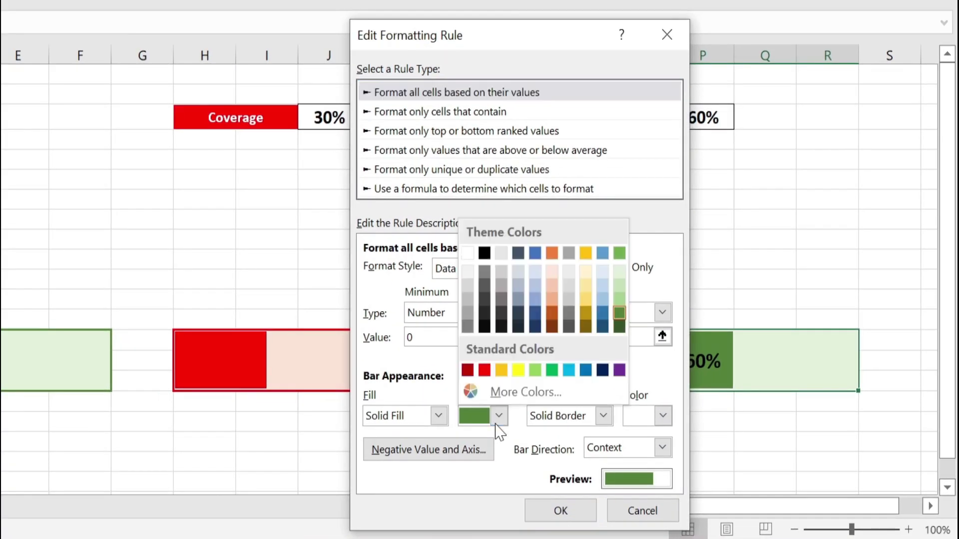
pyautogui.click(603, 375)
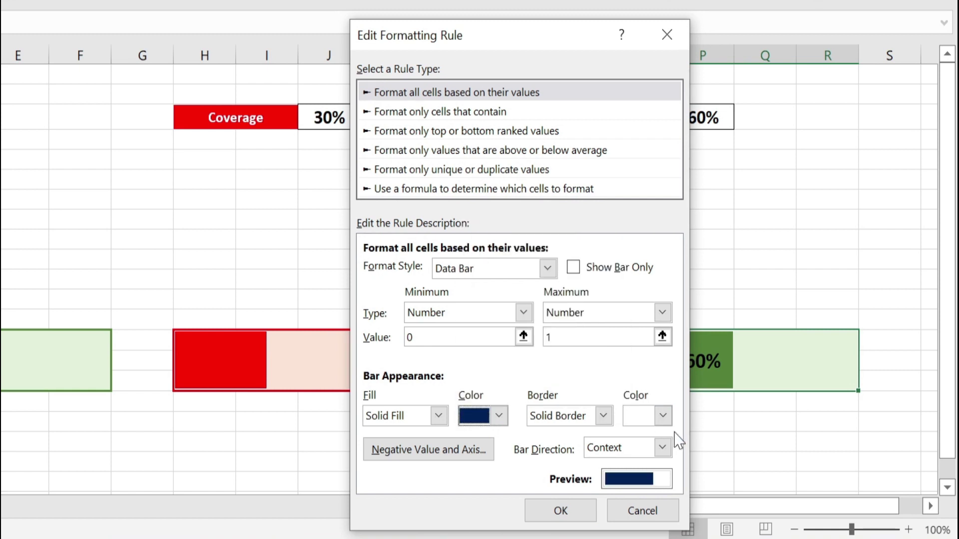
pyautogui.click(574, 268)
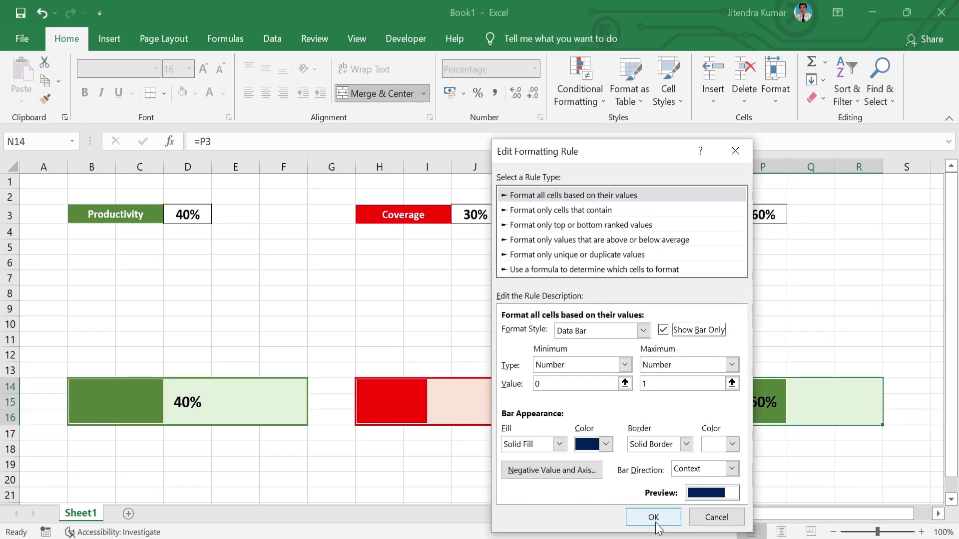
pyautogui.click(649, 517)
pyautogui.click(713, 438)
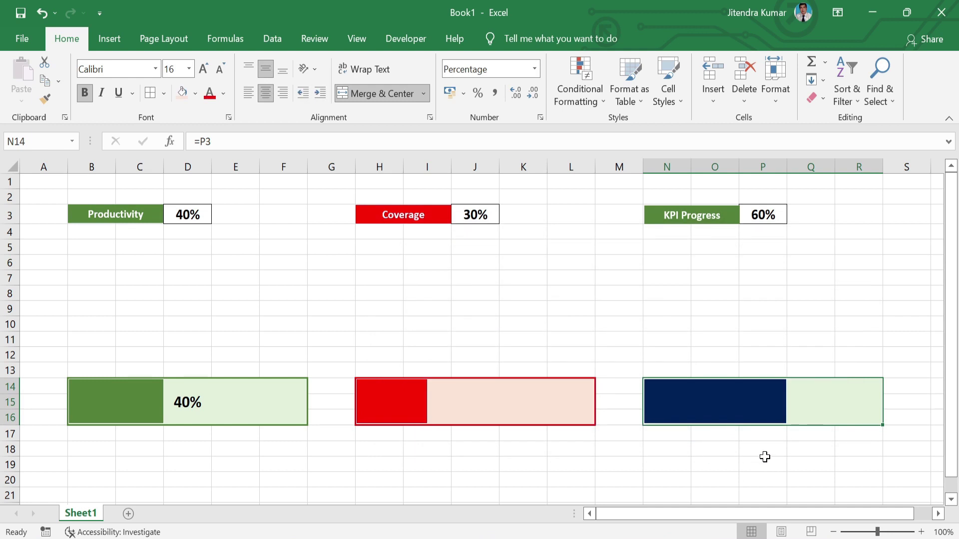
# - Give the KPI Progress bar cells a light-blue fill and a dark blue outline on all four sides
pyautogui.click(196, 94)
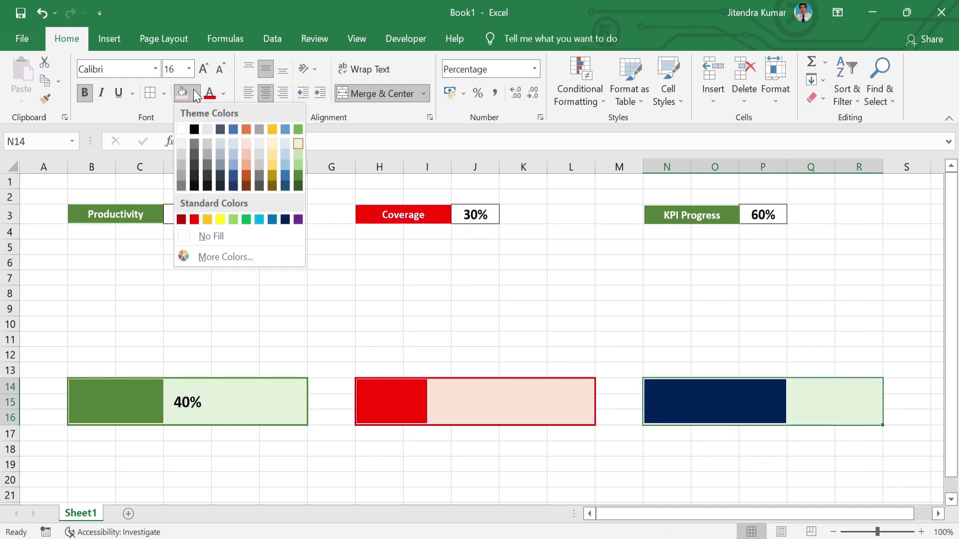
pyautogui.click(283, 144)
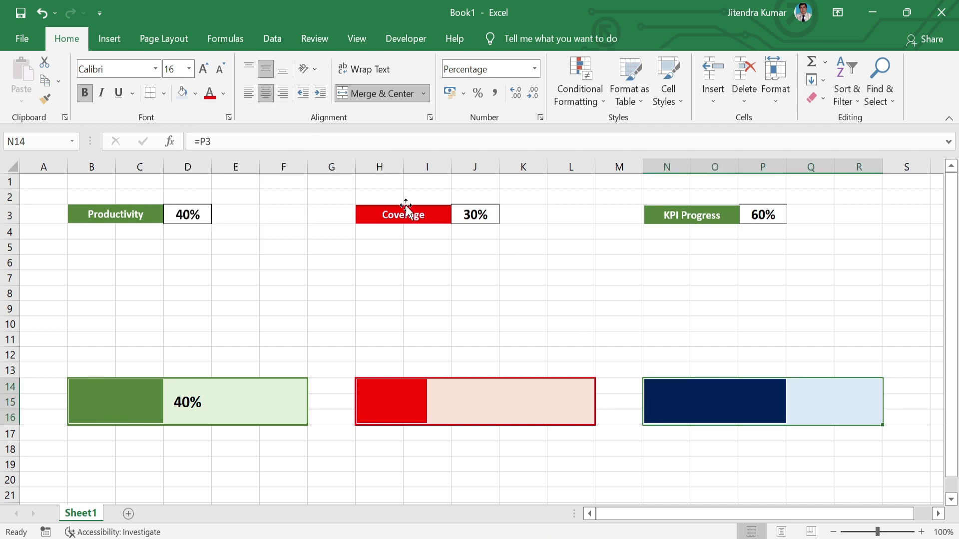
pyautogui.click(163, 93)
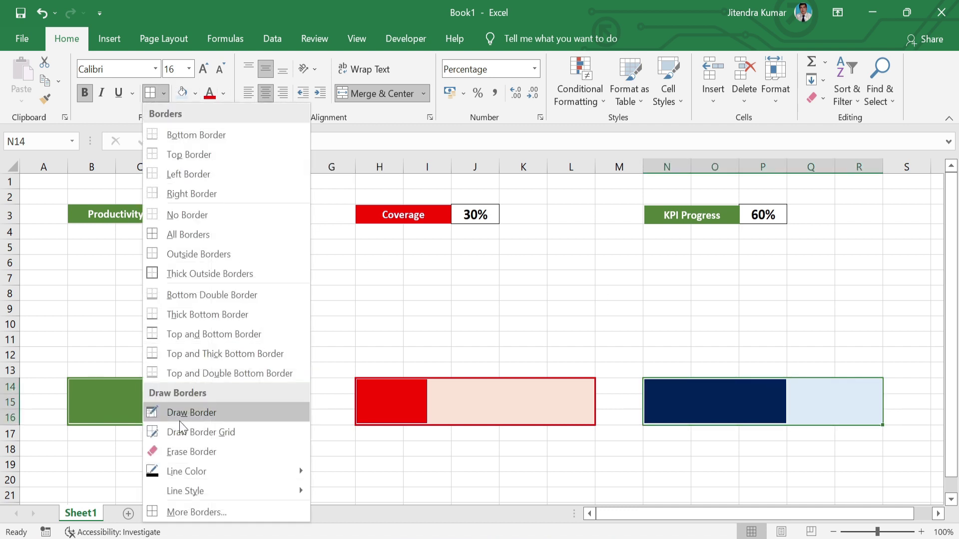
pyautogui.click(181, 512)
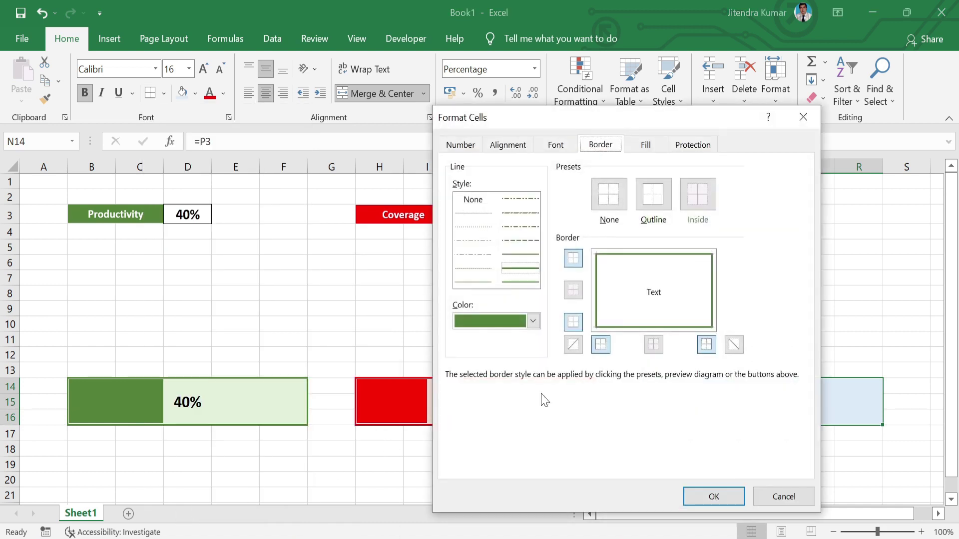
pyautogui.click(533, 321)
pyautogui.click(576, 465)
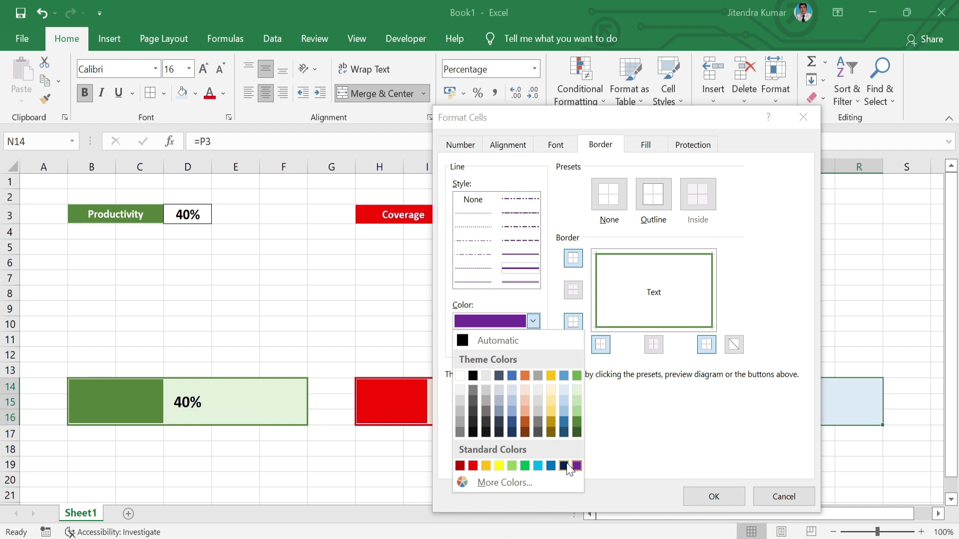
pyautogui.click(564, 465)
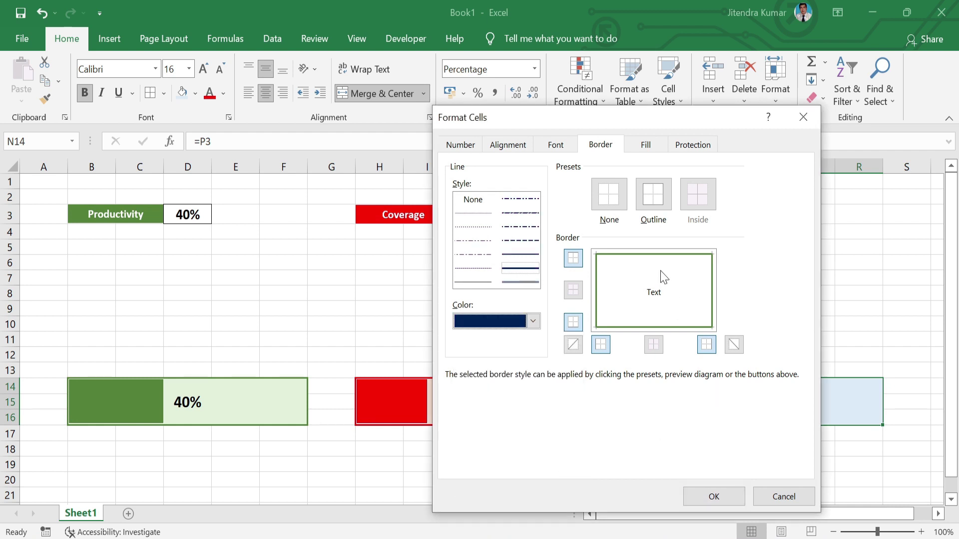
pyautogui.click(660, 255)
pyautogui.click(714, 289)
pyautogui.click(692, 326)
pyautogui.click(597, 314)
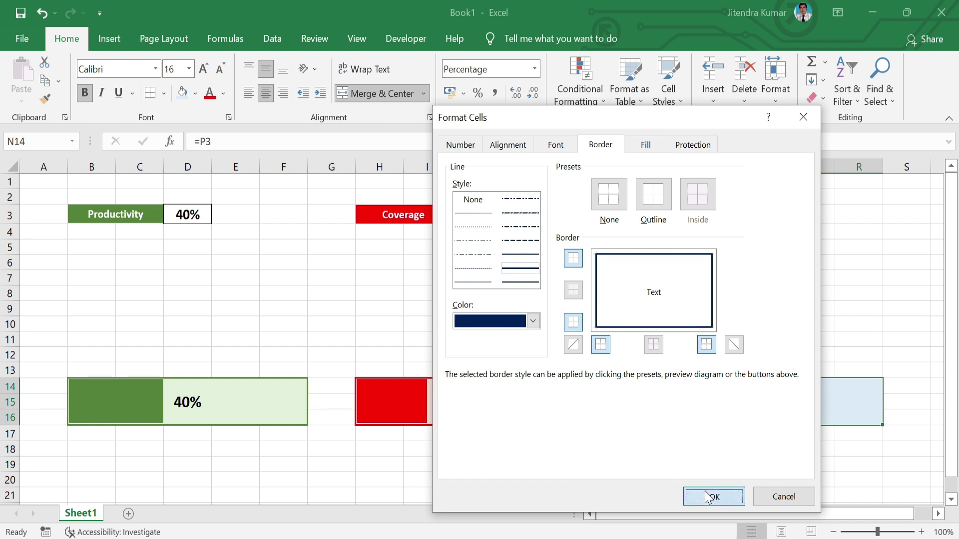
pyautogui.click(705, 490)
pyautogui.click(814, 468)
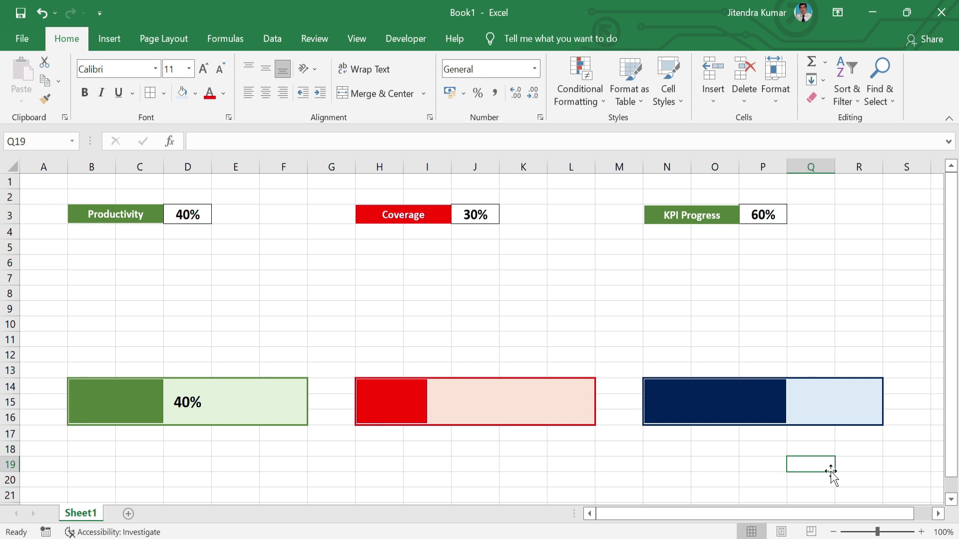
# - Fill the KPI Progress label shape dark blue
pyautogui.click(724, 214)
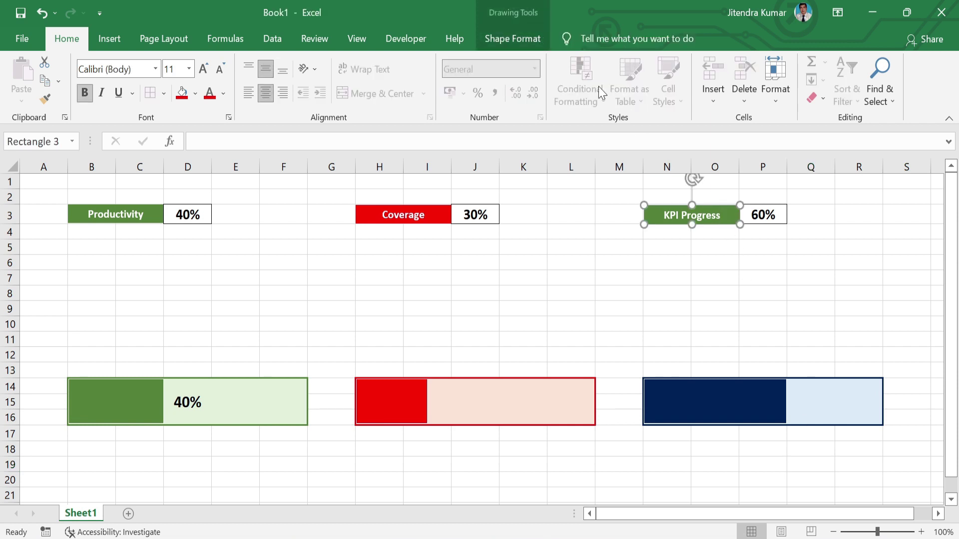
pyautogui.click(526, 38)
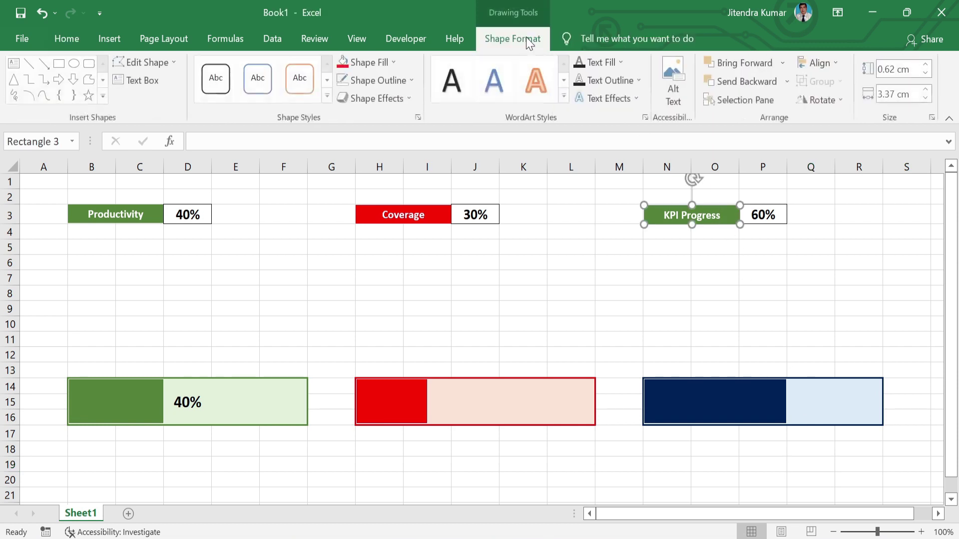
pyautogui.click(391, 63)
pyautogui.click(447, 207)
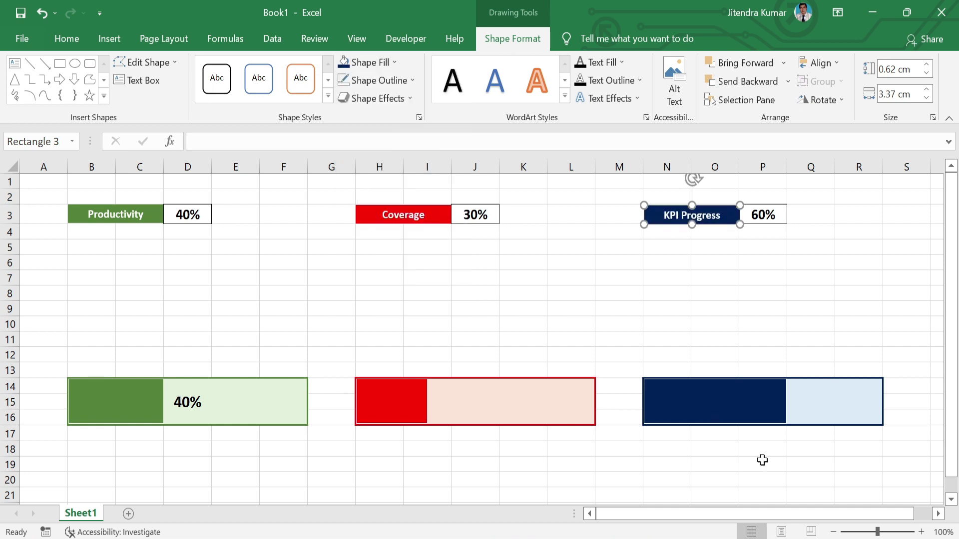
pyautogui.click(814, 479)
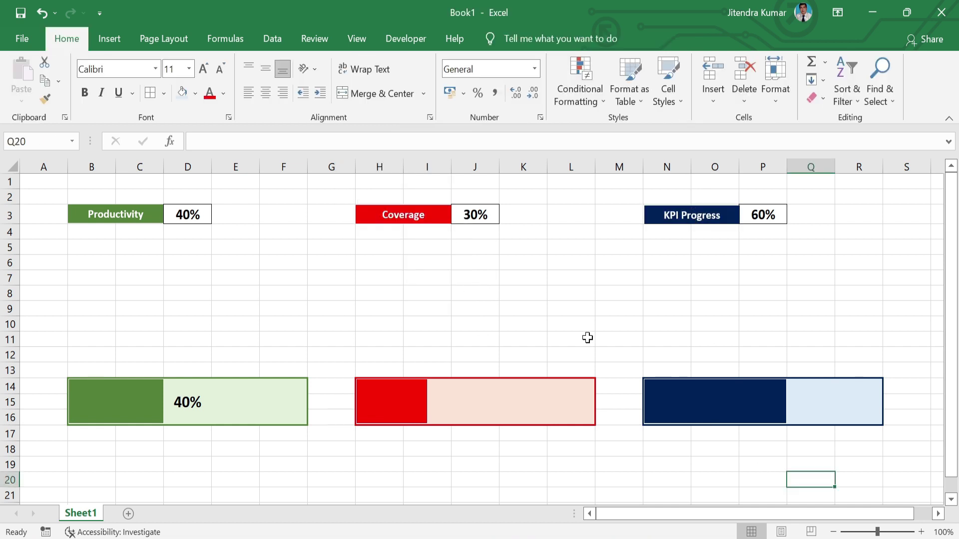
# - Uncheck Gridlines on the View tab so the sheet background is plain white
pyautogui.click(351, 40)
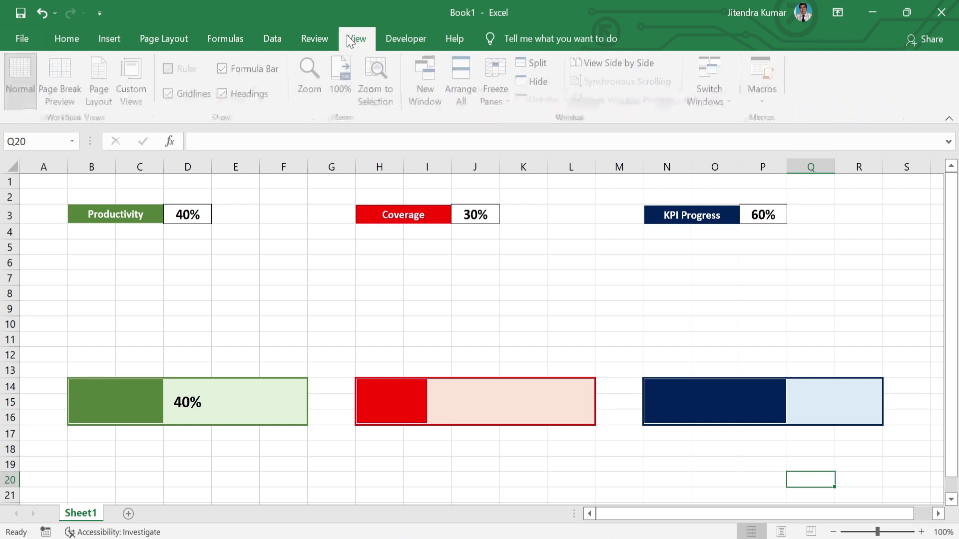
pyautogui.click(172, 95)
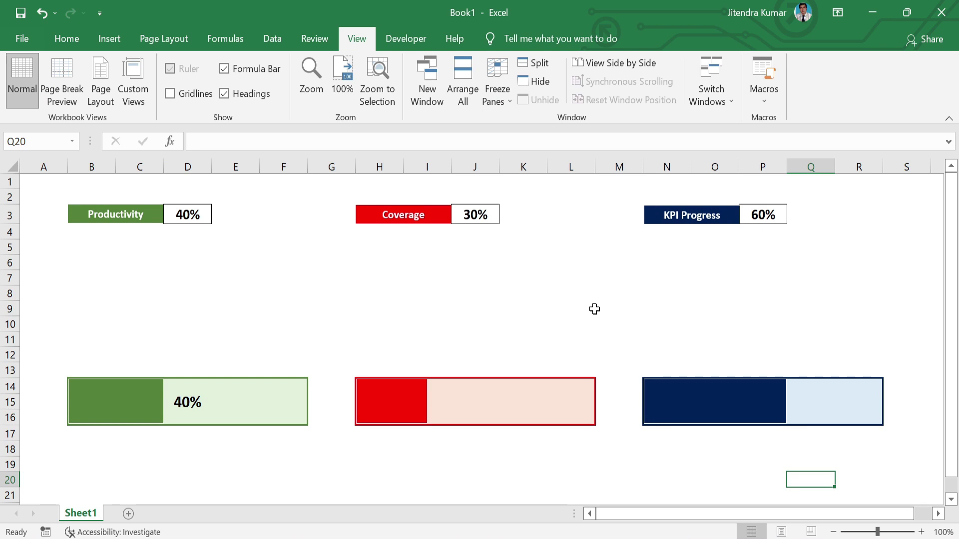
# - Draw a rounded rectangle around the Productivity bar, extend it up to row 7, and tighten its corners
pyautogui.click(109, 40)
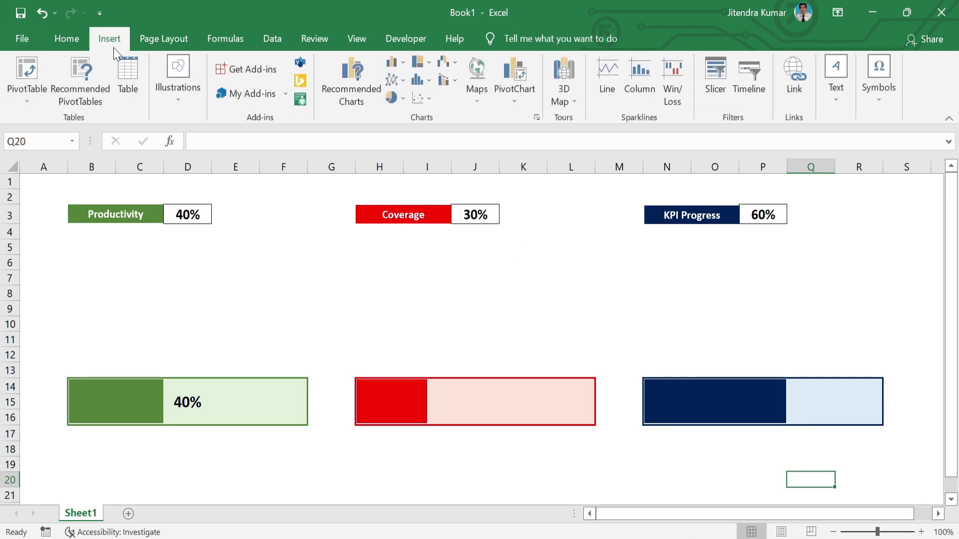
pyautogui.click(179, 94)
pyautogui.click(217, 160)
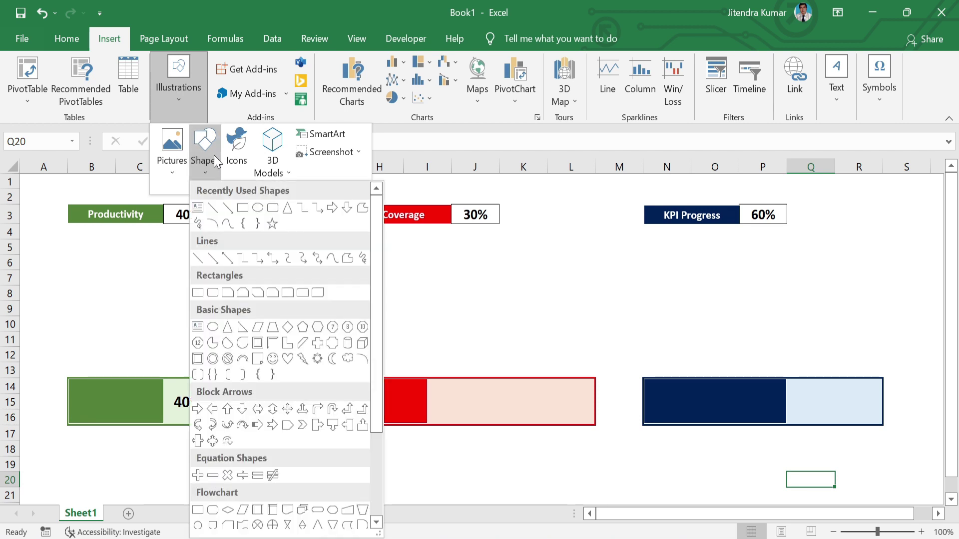
pyautogui.click(272, 210)
pyautogui.moveTo(45, 310); pyautogui.dragTo(328, 449)
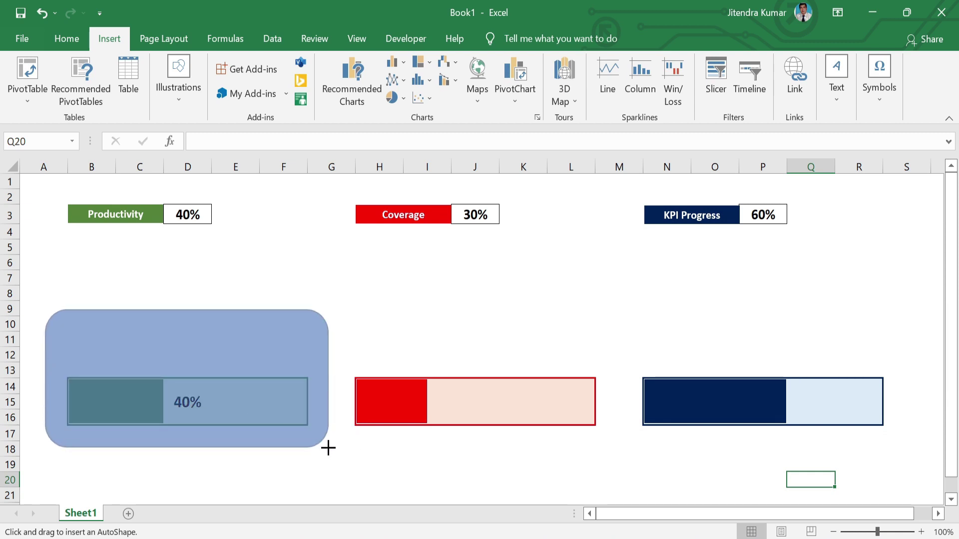
pyautogui.moveTo(188, 308); pyautogui.dragTo(194, 281)
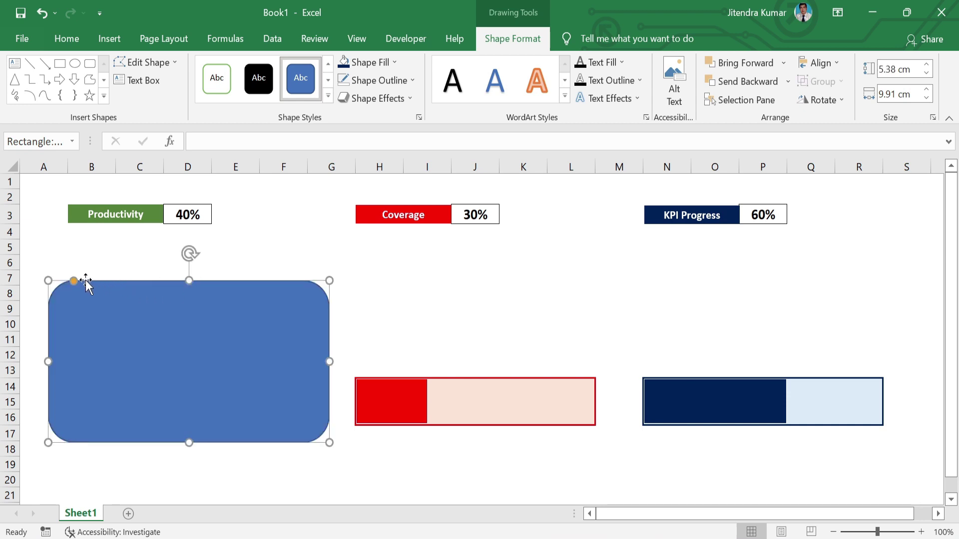
pyautogui.moveTo(76, 280); pyautogui.dragTo(59, 271)
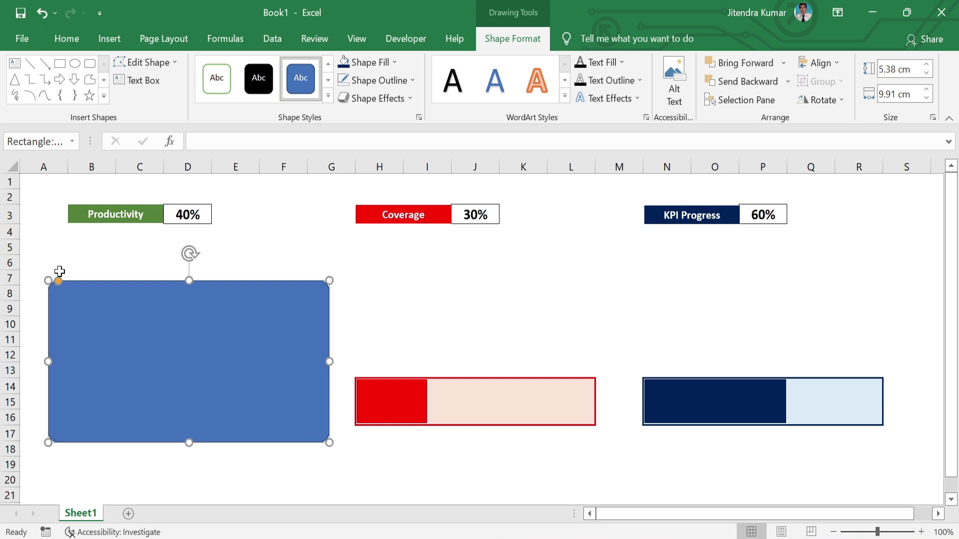
# - Set the rectangle to No Fill with a green 3 pt outline
pyautogui.click(394, 64)
pyautogui.click(388, 223)
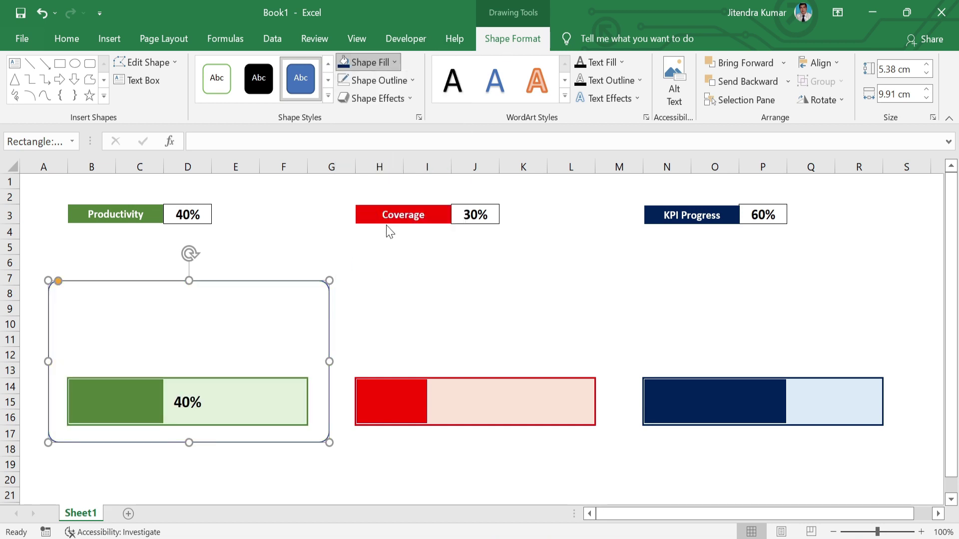
pyautogui.click(410, 81)
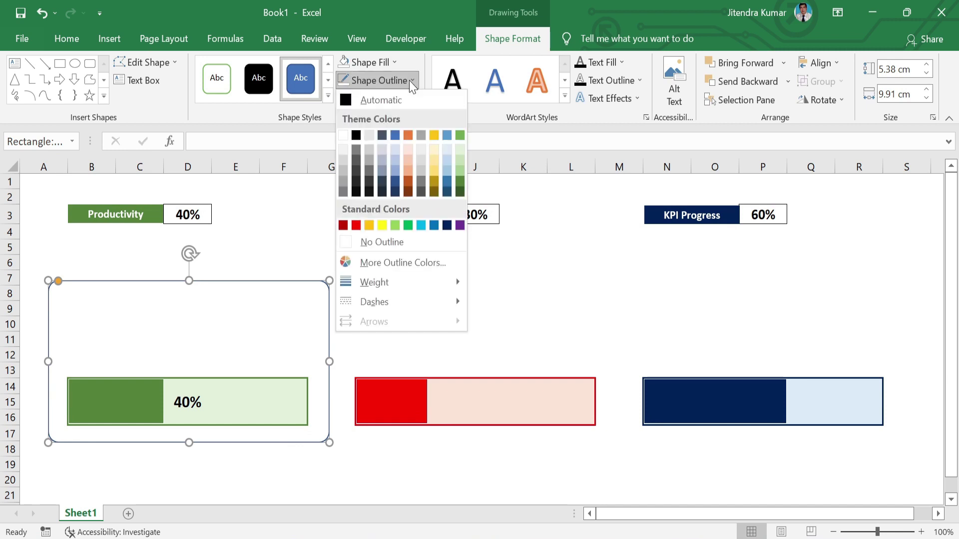
pyautogui.click(459, 179)
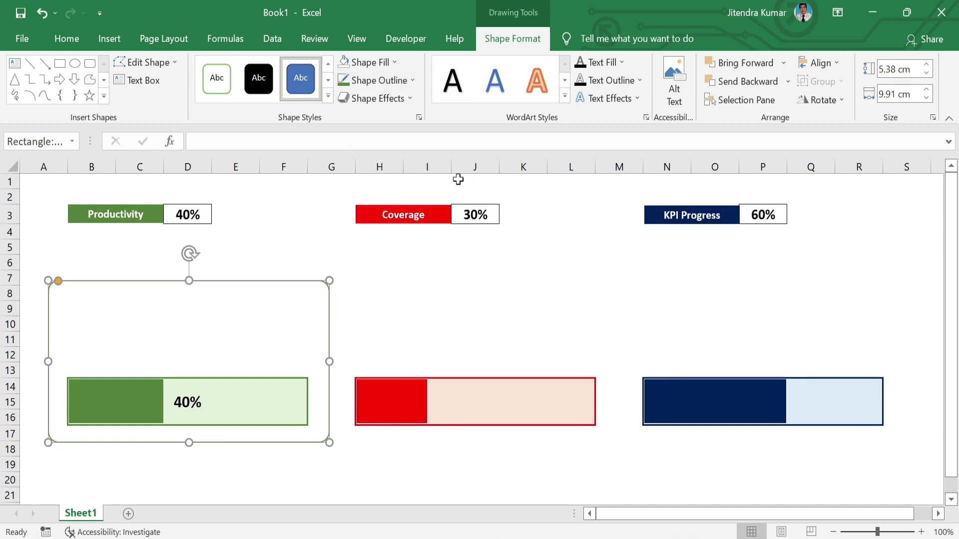
pyautogui.click(412, 81)
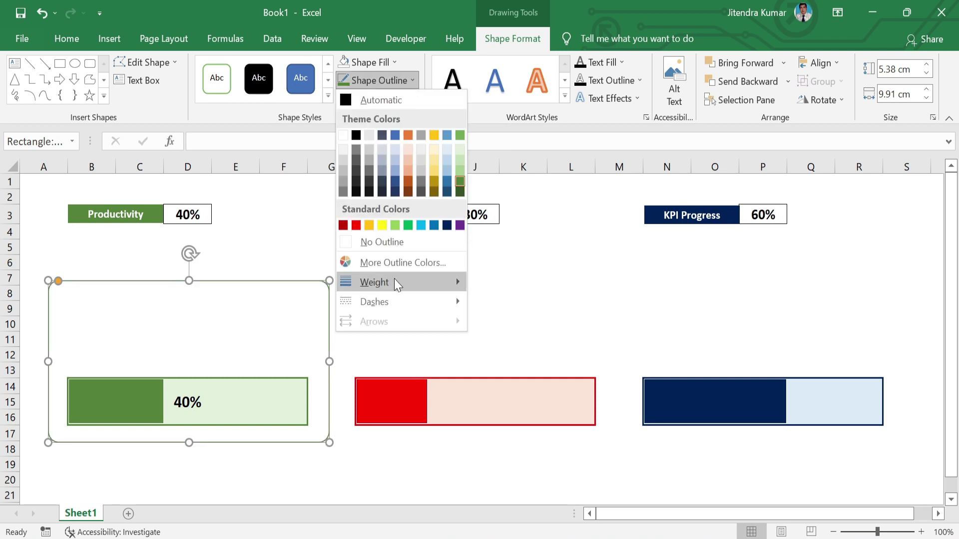
pyautogui.moveTo(375, 282)
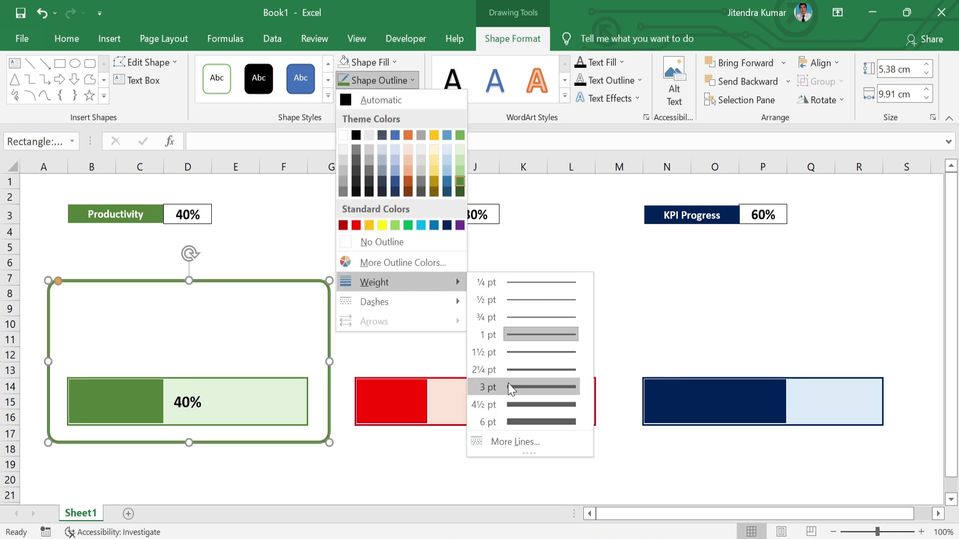
pyautogui.click(508, 387)
pyautogui.click(349, 477)
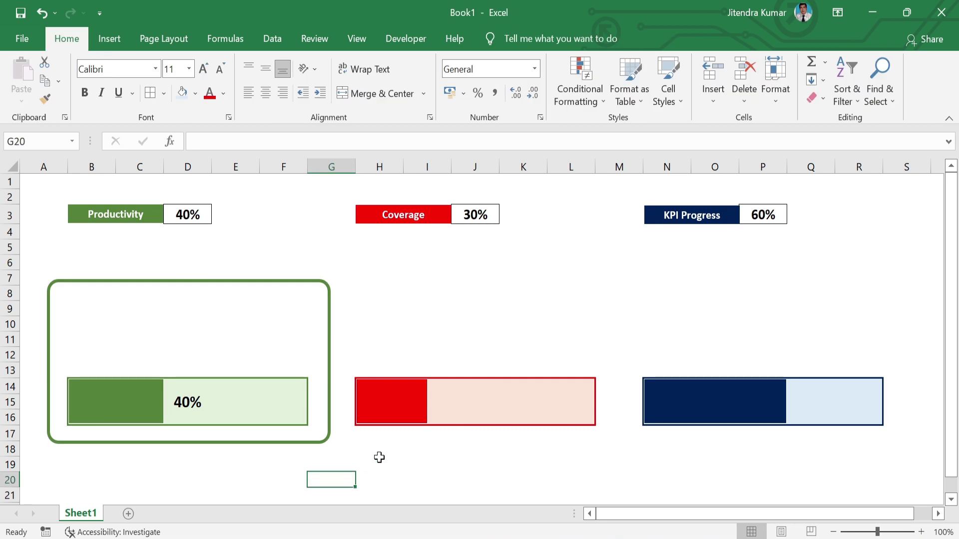
# - Duplicate the green frame and position copies around the Coverage and KPI Progress bars
pyautogui.click(328, 337)
pyautogui.hotkey('ctrl', 'd')
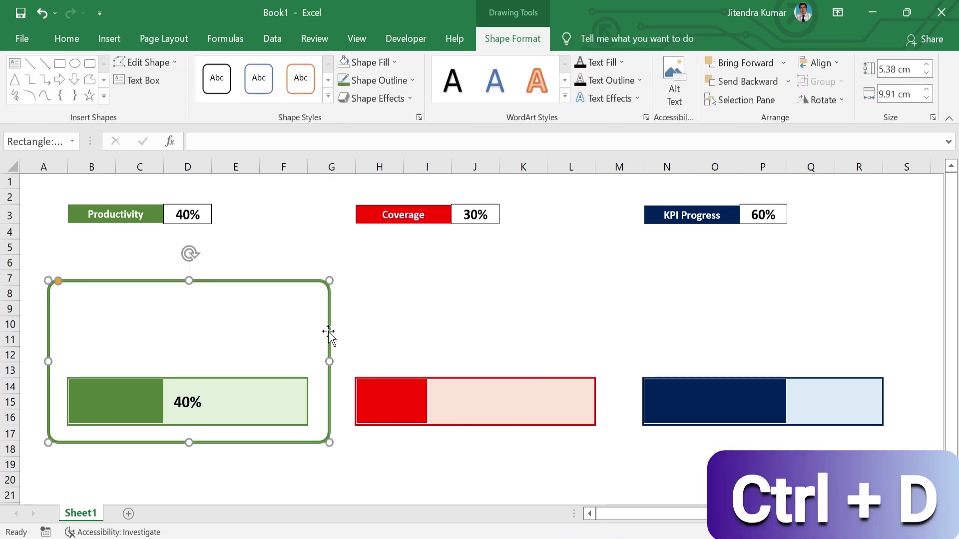
pyautogui.hotkey('ctrl', 'd')
pyautogui.moveTo(339, 334)
pyautogui.mouseDown()
pyautogui.moveTo(621, 322)
pyautogui.moveTo(619, 341)
pyautogui.mouseUp()
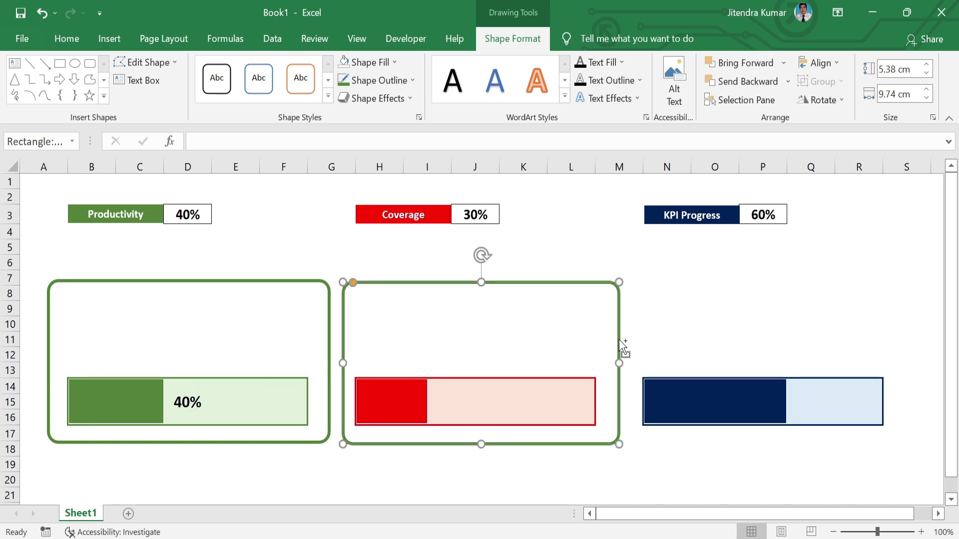
pyautogui.hotkey('ctrl', 'd')
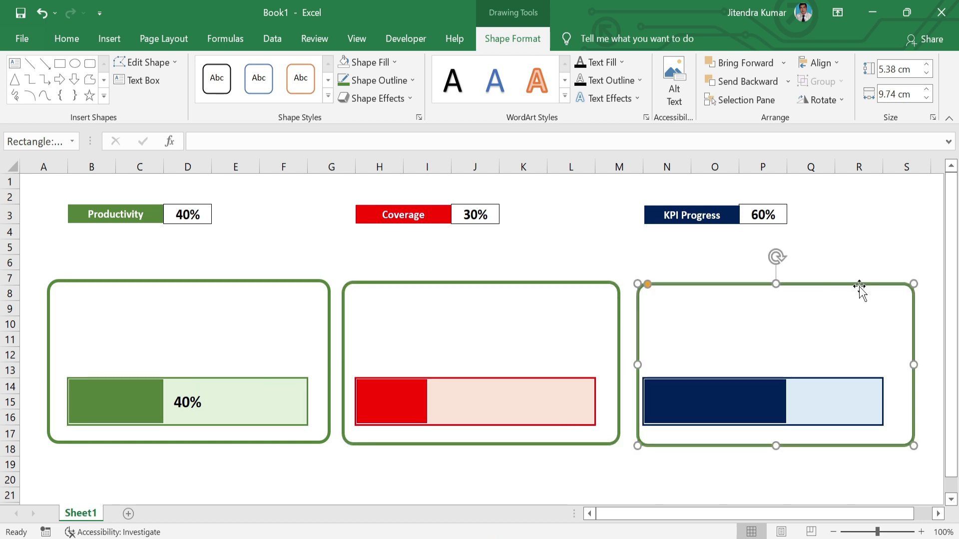
pyautogui.moveTo(859, 286); pyautogui.dragTo(854, 283)
# - Select all three frames and raise their top edges to make them taller
pyautogui.keyDown('shift'); pyautogui.click(580, 283); pyautogui.keyUp('shift')
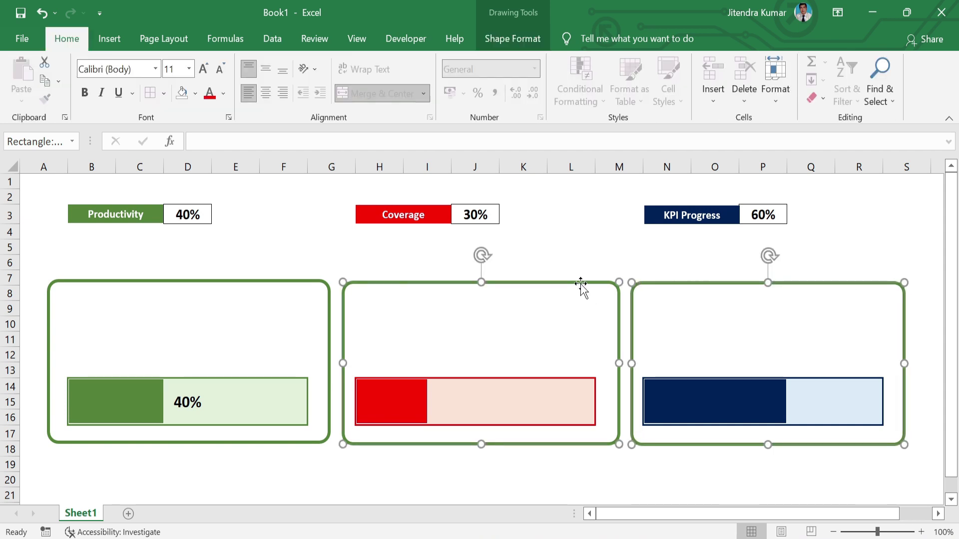
pyautogui.keyDown('shift'); pyautogui.click(301, 284); pyautogui.keyUp('shift')
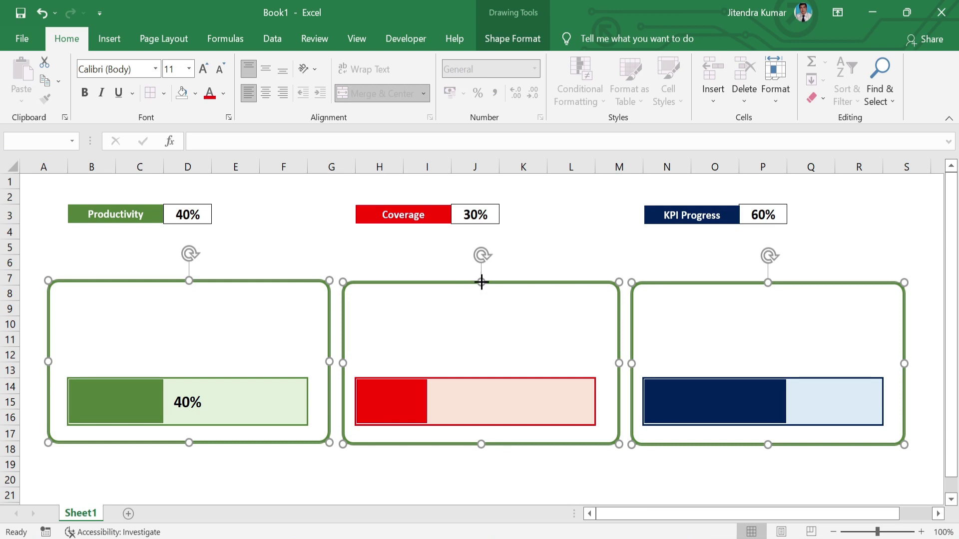
pyautogui.moveTo(481, 283); pyautogui.dragTo(482, 274)
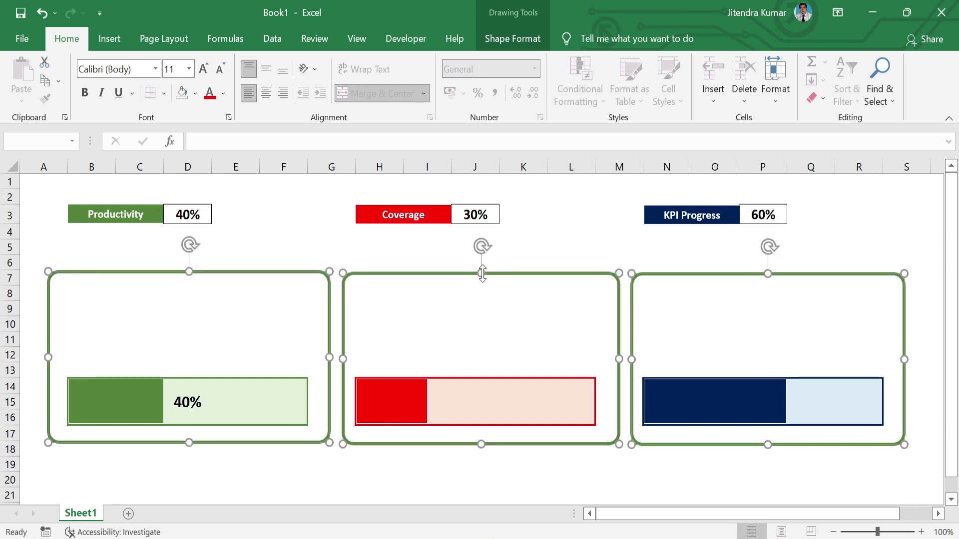
pyautogui.click(523, 464)
# - Draw a text box in the Productivity card reading 'Productivity Progress'
pyautogui.click(103, 39)
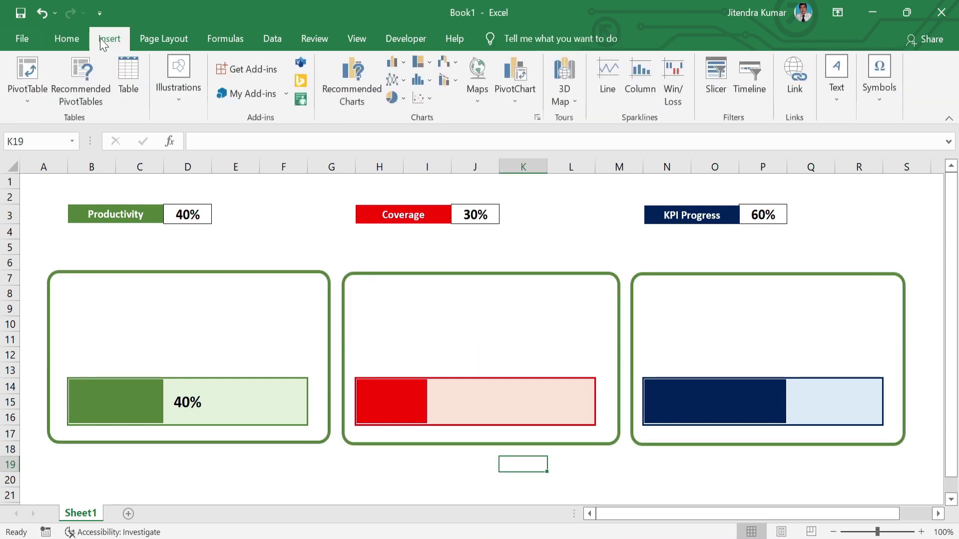
pyautogui.click(162, 101)
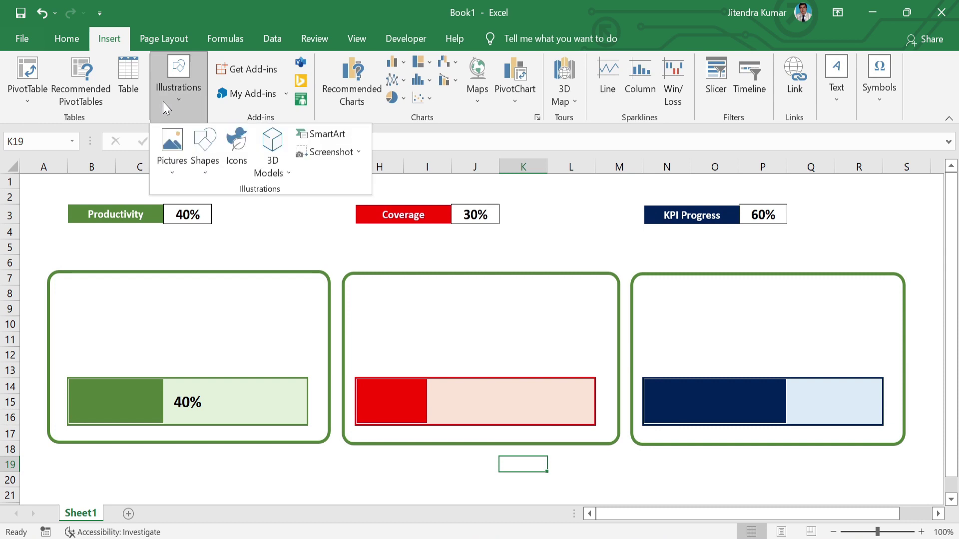
pyautogui.click(204, 161)
pyautogui.click(198, 210)
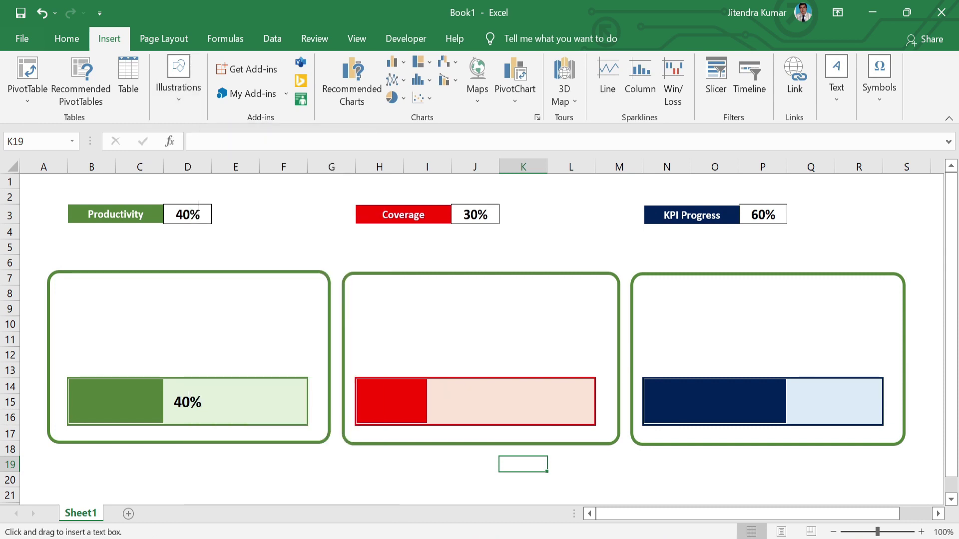
pyautogui.moveTo(97, 287); pyautogui.dragTo(254, 310)
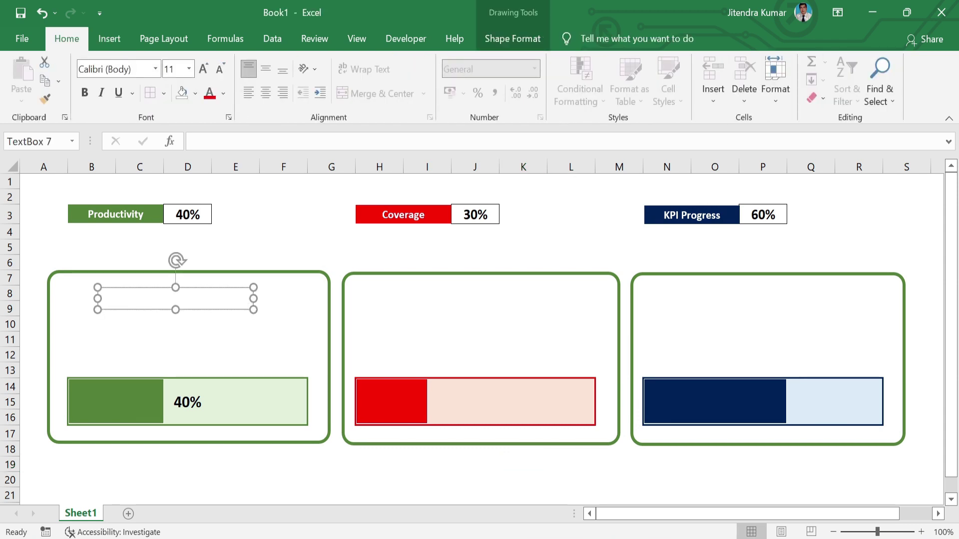
pyautogui.write('Producti')
pyautogui.write('vity Progress')
# - Make the title bold and centred, and remove the text box outline
pyautogui.hotkey('ctrl', 'a')
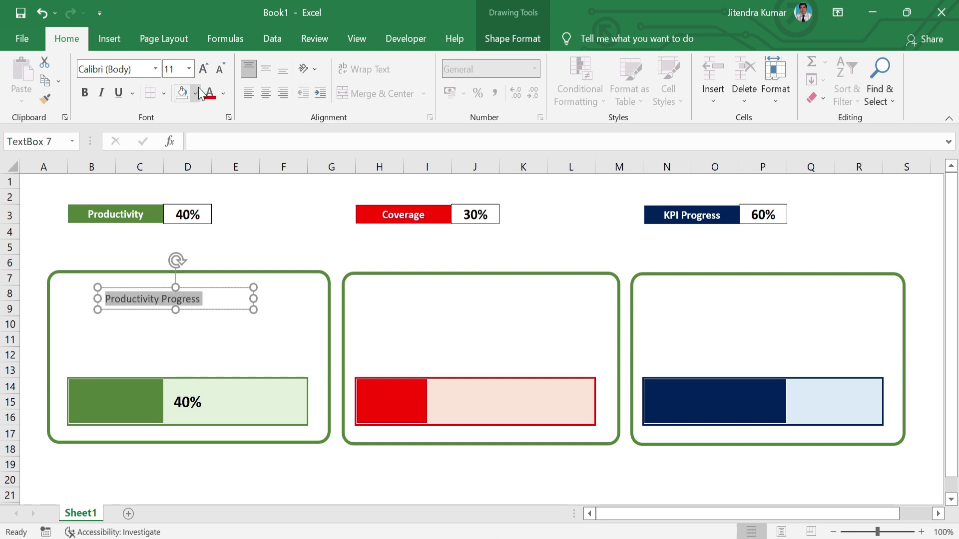
pyautogui.click(85, 92)
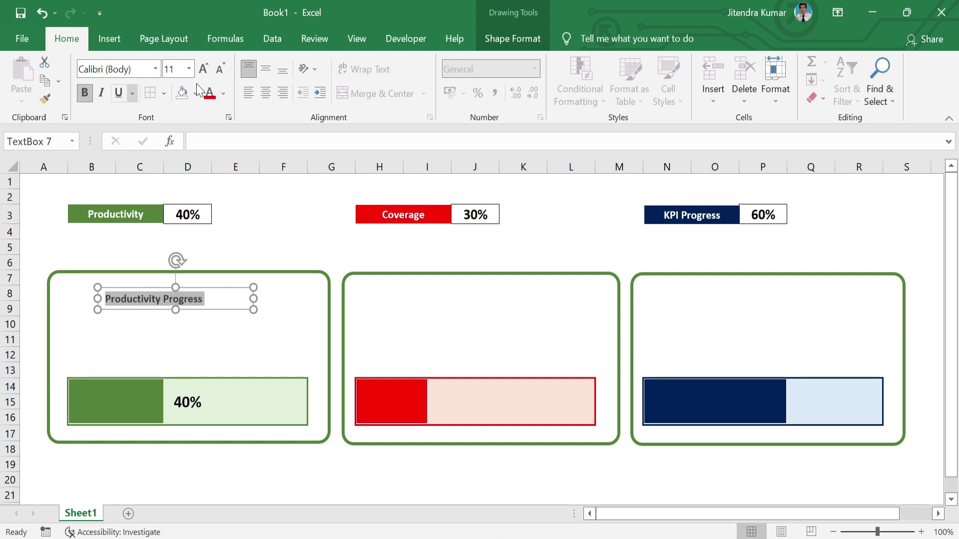
pyautogui.click(270, 95)
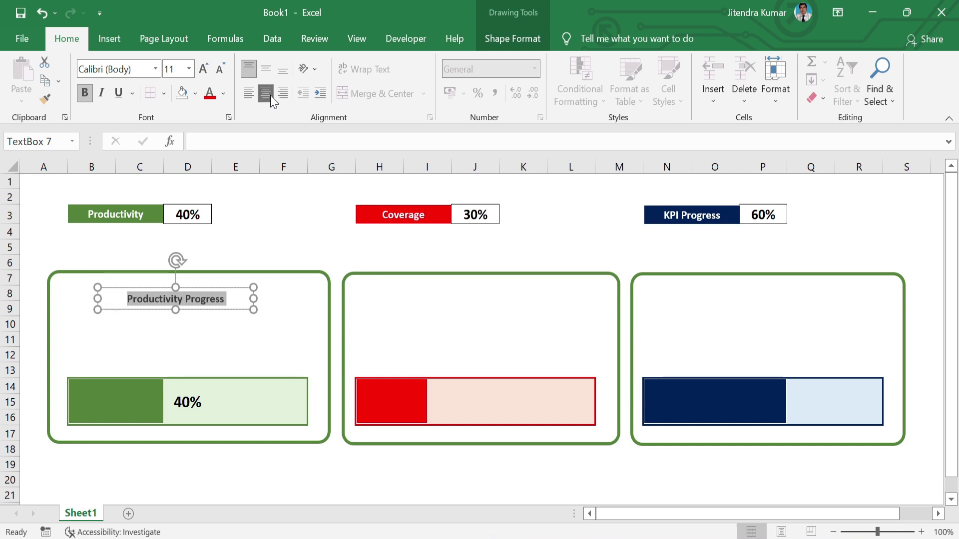
pyautogui.click(518, 35)
pyautogui.click(402, 79)
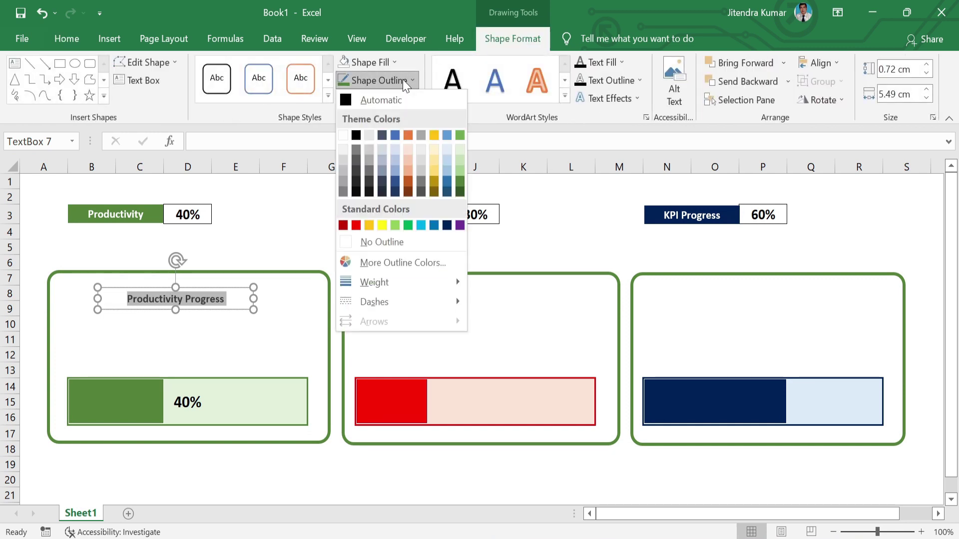
pyautogui.click(380, 242)
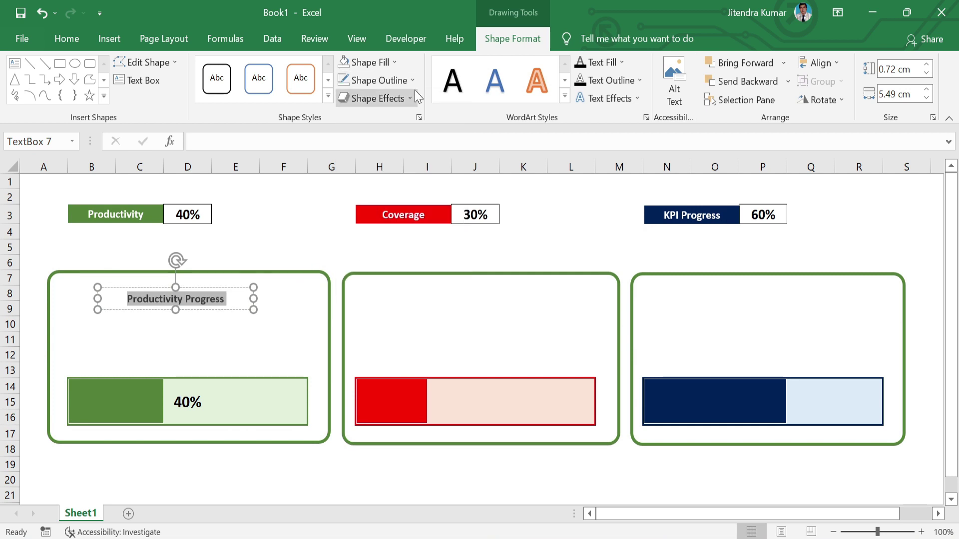
# - Colour the title green and place a copy of it in the middle card
pyautogui.click(72, 40)
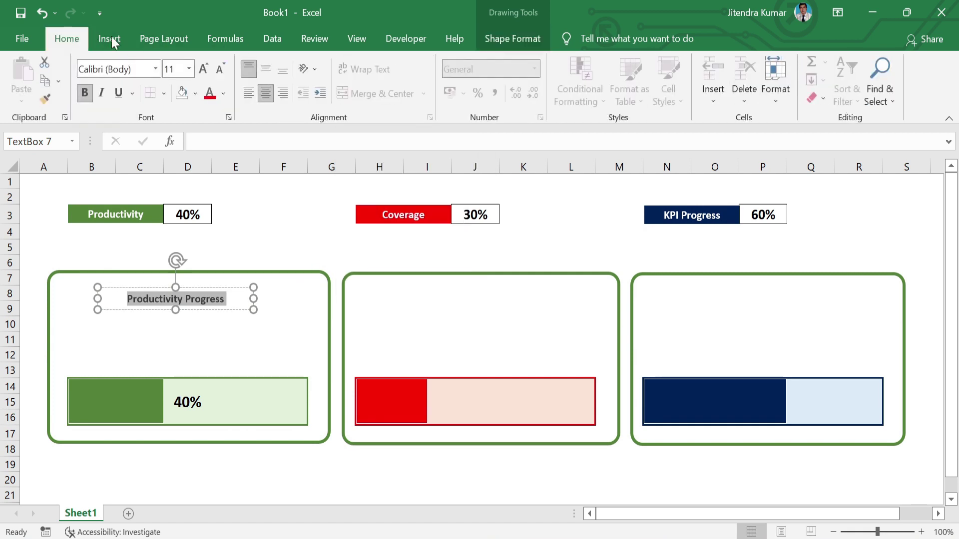
pyautogui.click(225, 93)
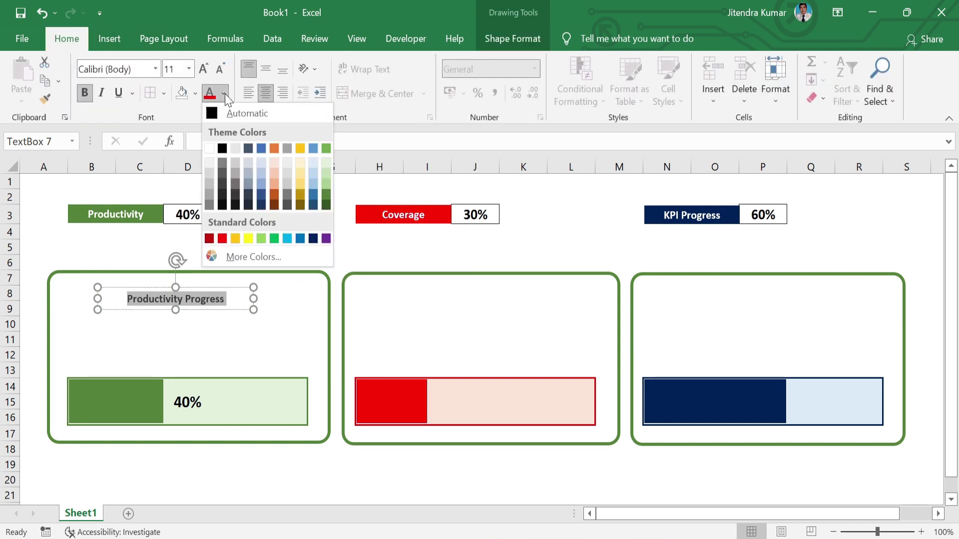
pyautogui.click(326, 195)
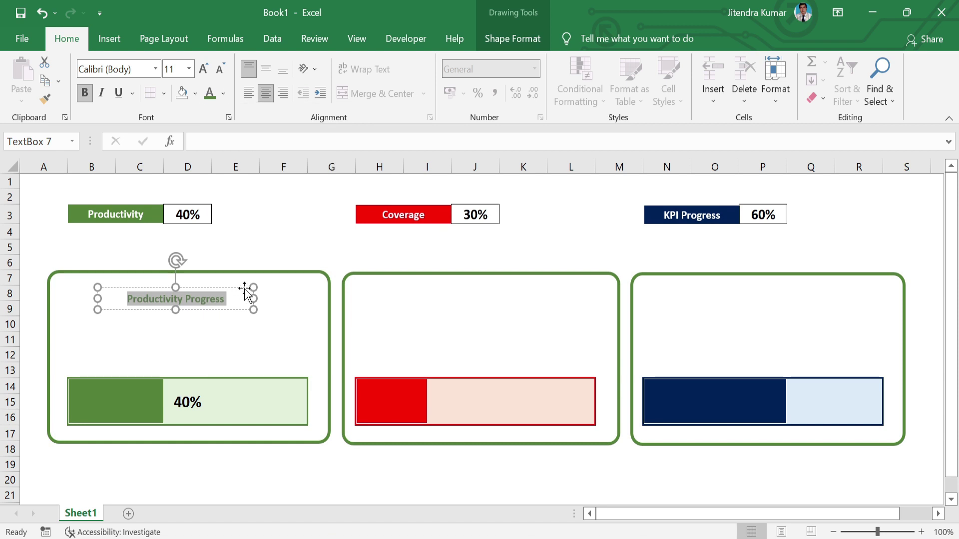
pyautogui.moveTo(245, 289)
pyautogui.keyDown('ctrl'); pyautogui.mouseDown()
pyautogui.moveTo(532, 293)
pyautogui.moveTo(540, 284)
pyautogui.mouseUp(); pyautogui.keyUp('ctrl')
# - Change the copied title to 'Coverage Progress' and colour it red
pyautogui.click(514, 297)
pyautogui.press('BackSpace')
pyautogui.press('BackSpace')
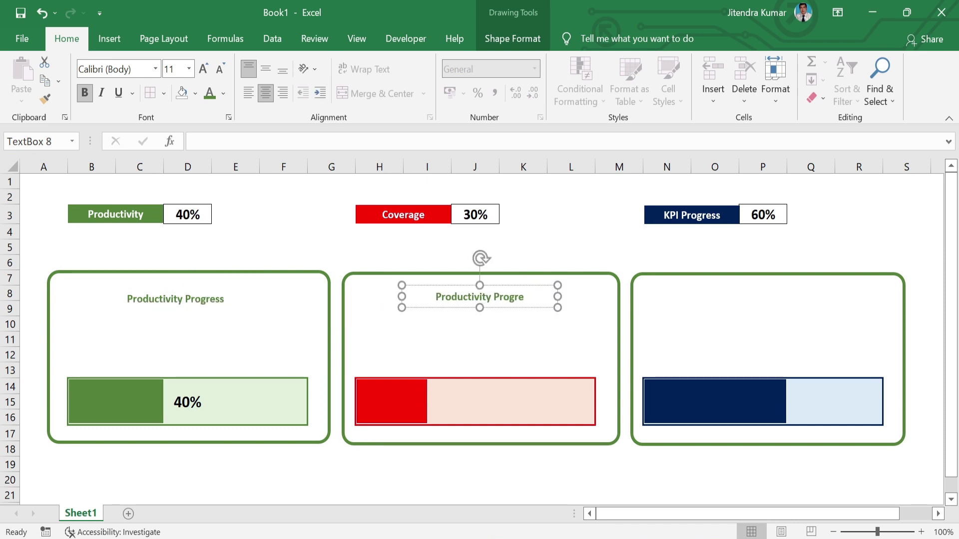
pyautogui.hotkey('ctrl', 'a')
pyautogui.press('BackSpace')
pyautogui.write('Coverage Progress')
pyautogui.moveTo(438, 297); pyautogui.dragTo(522, 299)
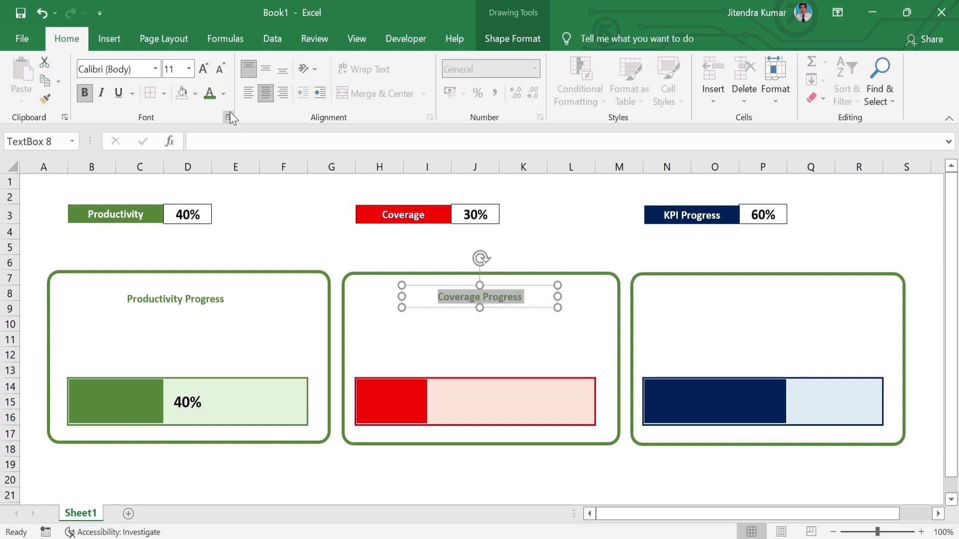
pyautogui.click(223, 98)
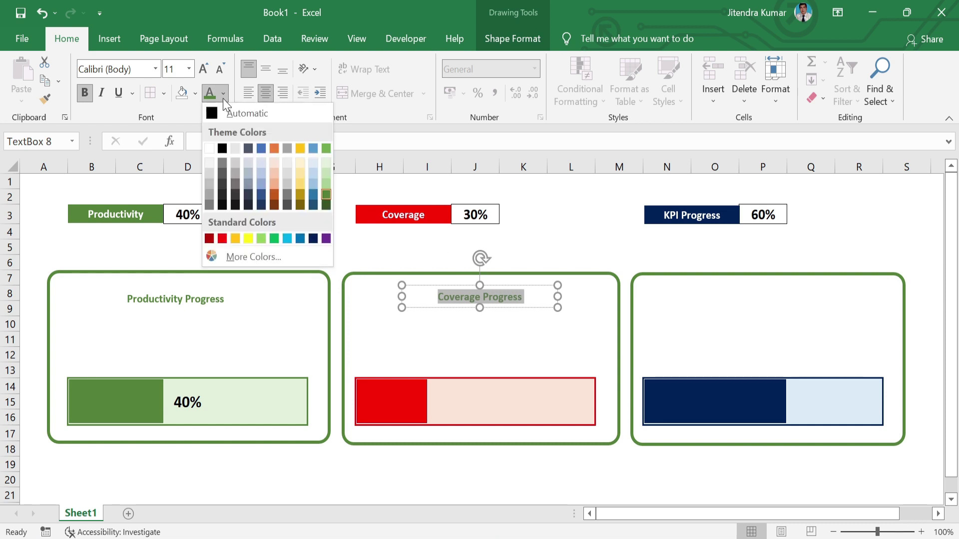
pyautogui.click(223, 239)
# - Copy the red title into the right card and recolour it dark blue
pyautogui.click(501, 281)
pyautogui.moveTo(501, 281)
pyautogui.mouseDown()
pyautogui.moveTo(805, 279)
pyautogui.moveTo(794, 309)
pyautogui.mouseUp()
pyautogui.hotkey('ctrl', 'a')
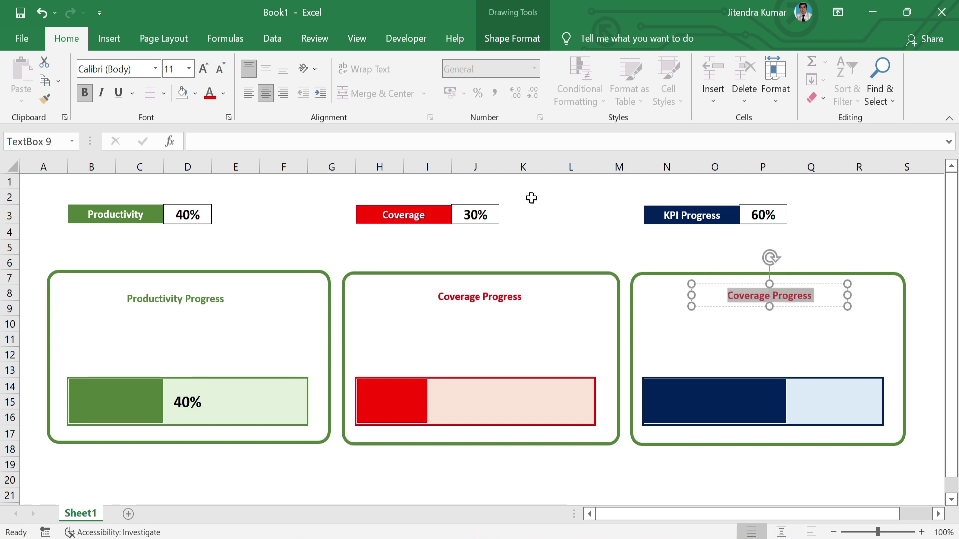
pyautogui.click(223, 94)
pyautogui.click(306, 239)
pyautogui.click(870, 336)
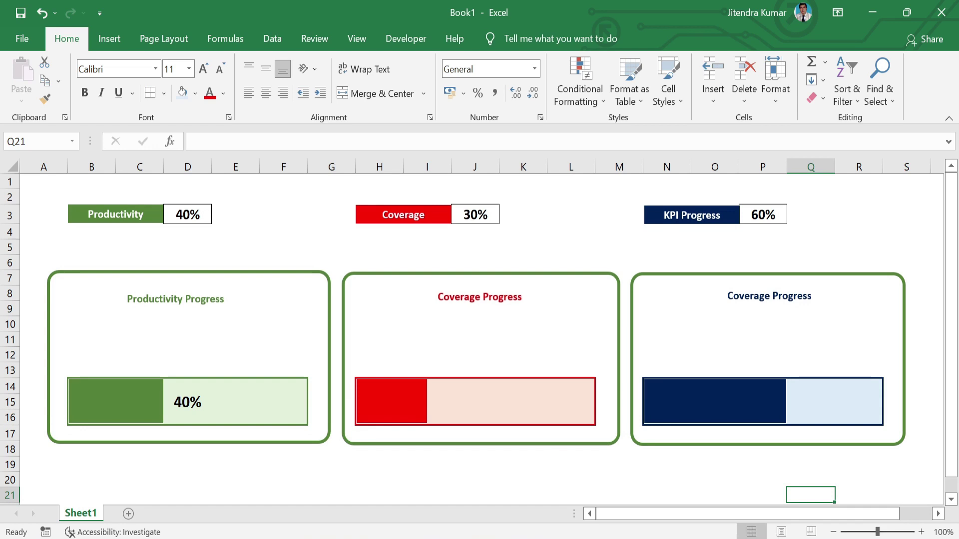
# - Replace 'Coverage' with 'KPI' so the right card's title reads 'KPI Progress'
pyautogui.click(750, 296)
pyautogui.doubleClick(749, 296)
pyautogui.write('KPI')
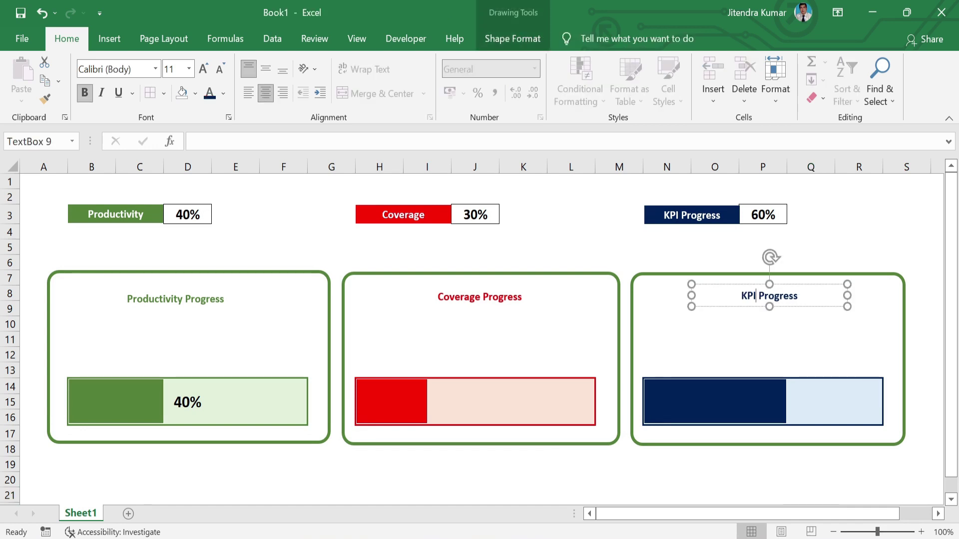
pyautogui.click(810, 483)
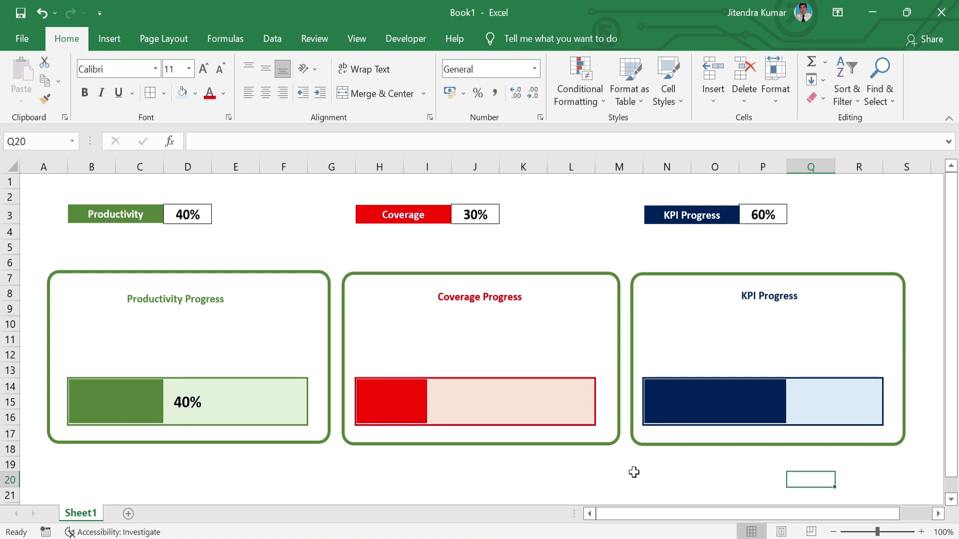
# - Copy the card range A6:S18 and add a new Sheet2
pyautogui.moveTo(38, 261)
pyautogui.mouseDown()
pyautogui.moveTo(597, 445)
pyautogui.moveTo(900, 455)
pyautogui.mouseUp()
pyautogui.hotkey('ctrl', 'c')
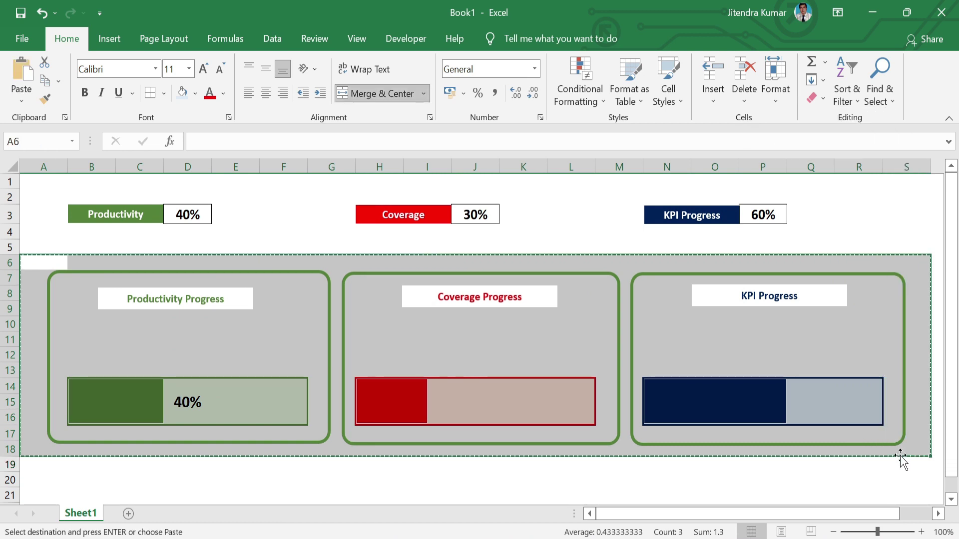
pyautogui.click(128, 514)
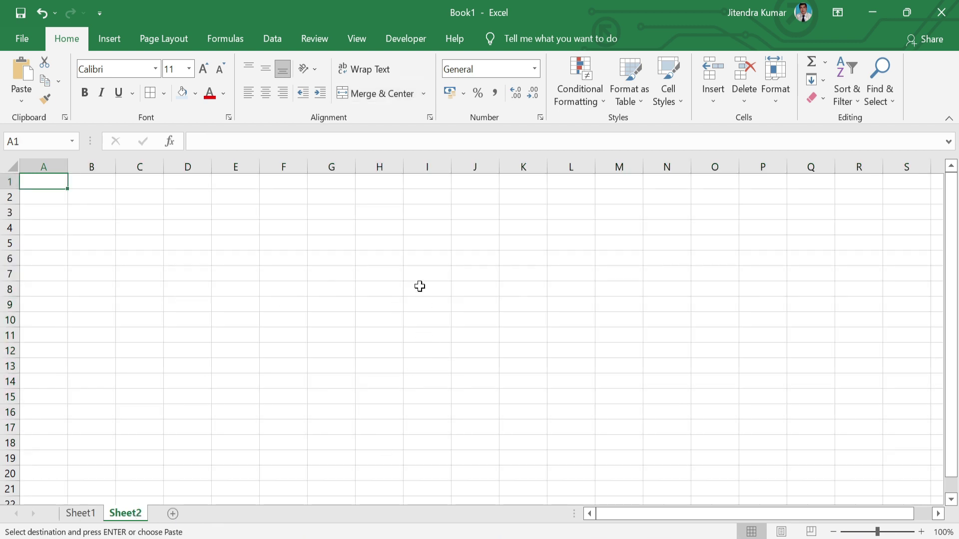
# - Paste the cards at D7 as a linked picture and shift it up and left
pyautogui.click(192, 274)
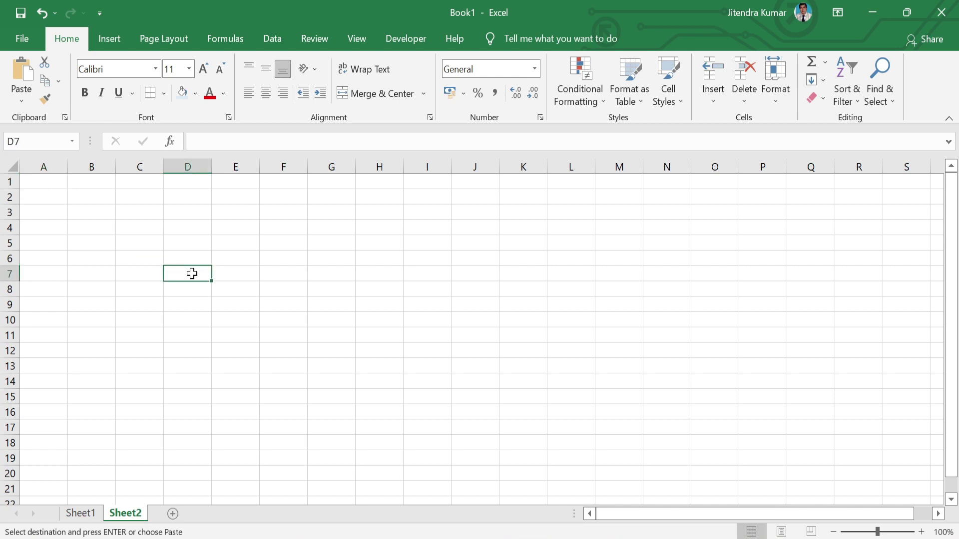
pyautogui.rightClick(192, 273)
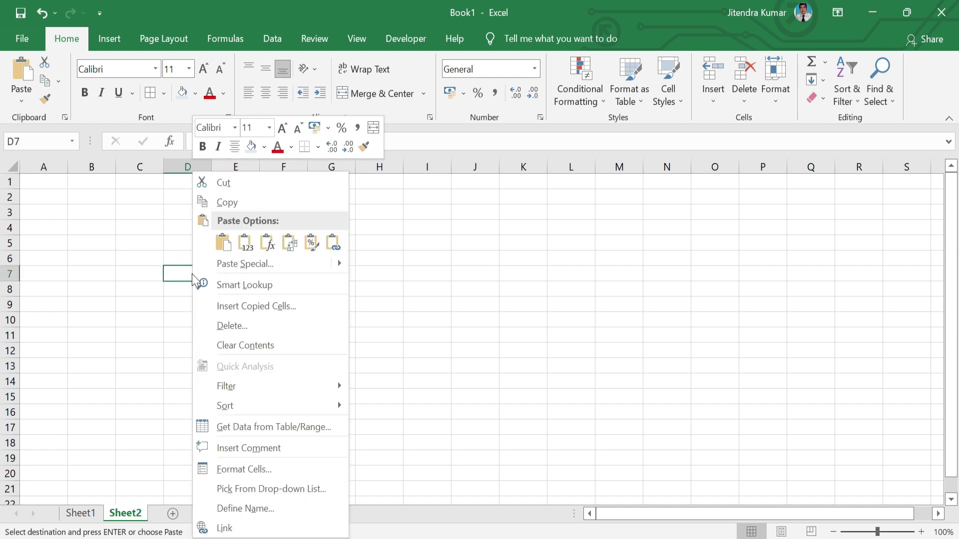
pyautogui.moveTo(390, 139)
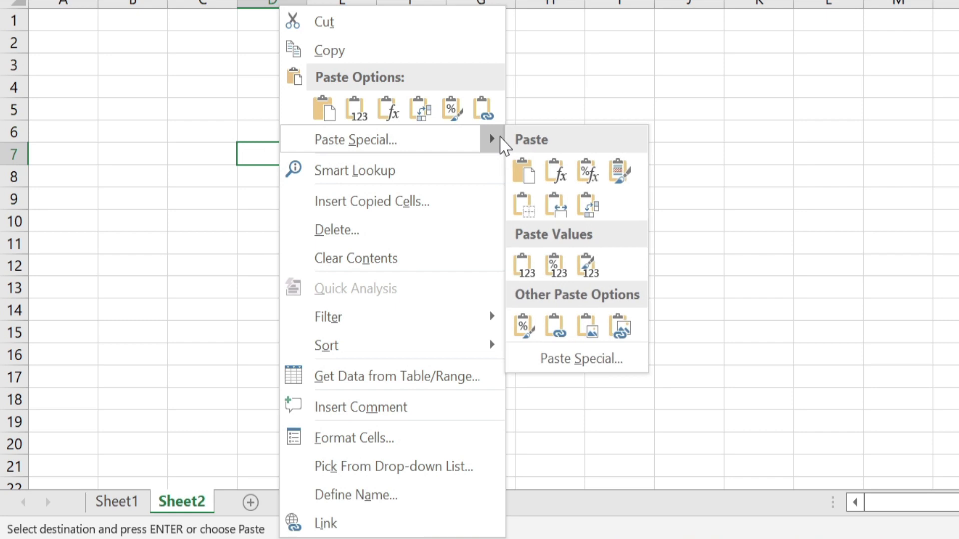
pyautogui.click(630, 330)
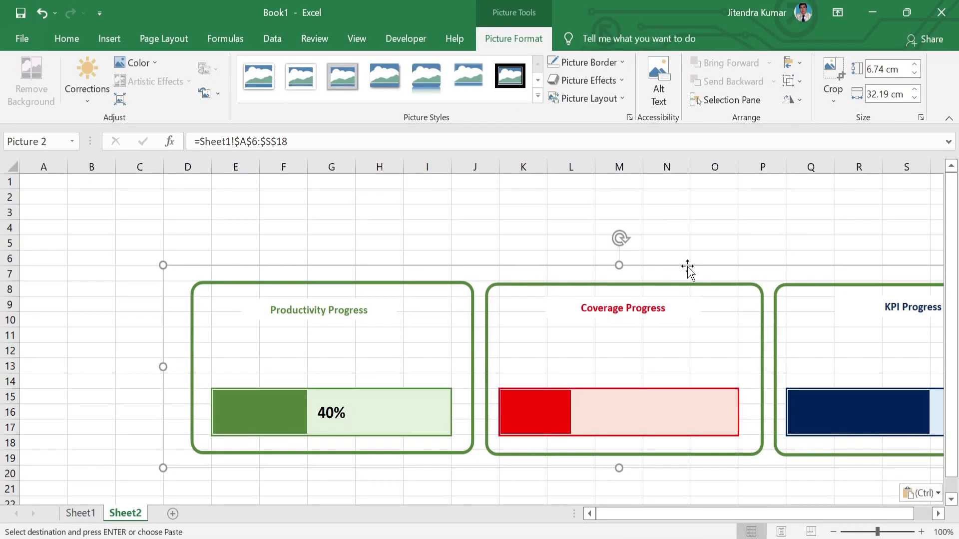
pyautogui.moveTo(687, 265); pyautogui.dragTo(549, 233)
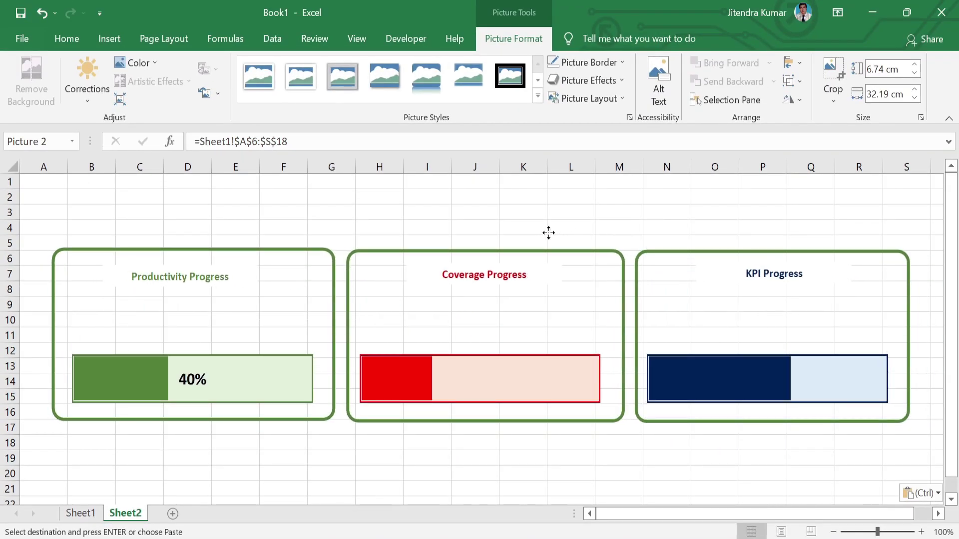
# - Turn off Sheet2 gridlines and nudge the linked picture into its final position
pyautogui.moveTo(548, 233); pyautogui.dragTo(549, 234)
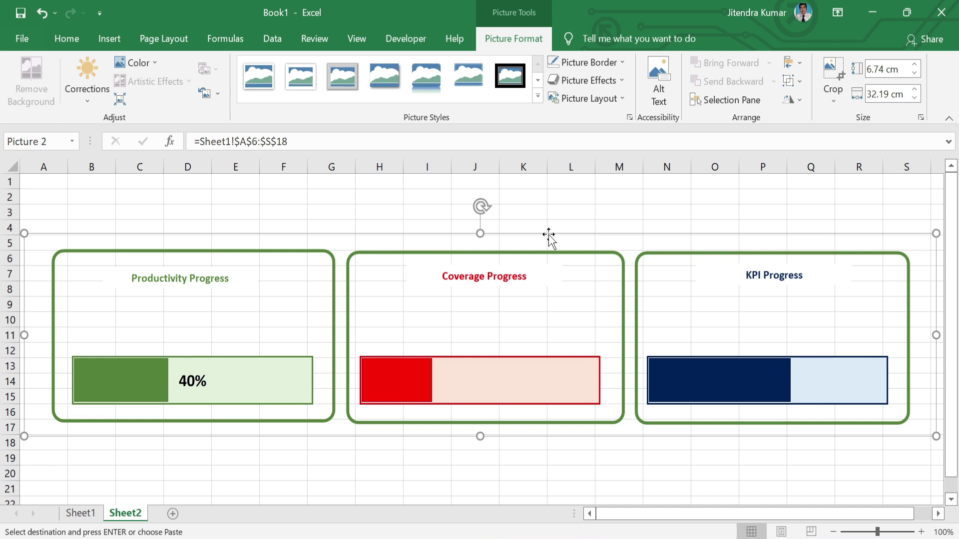
pyautogui.click(366, 37)
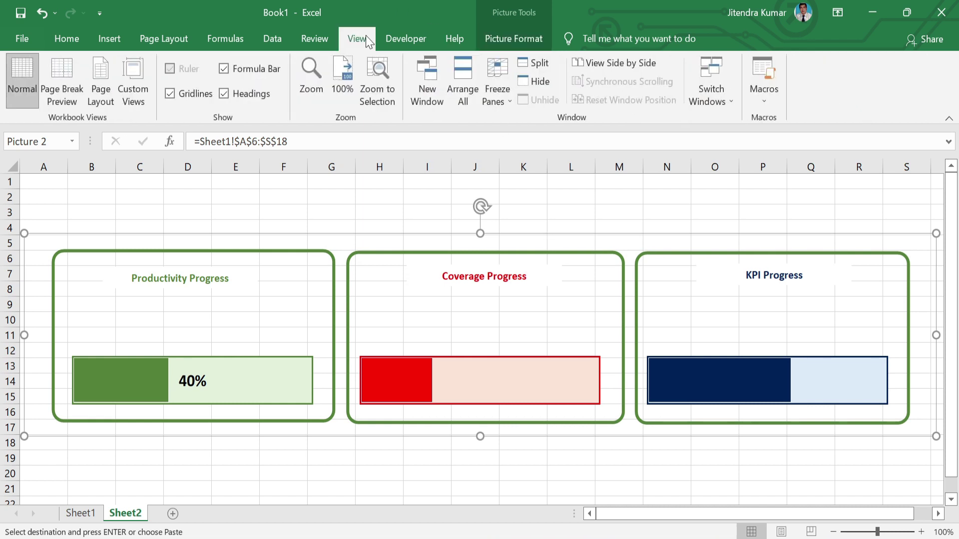
pyautogui.click(169, 97)
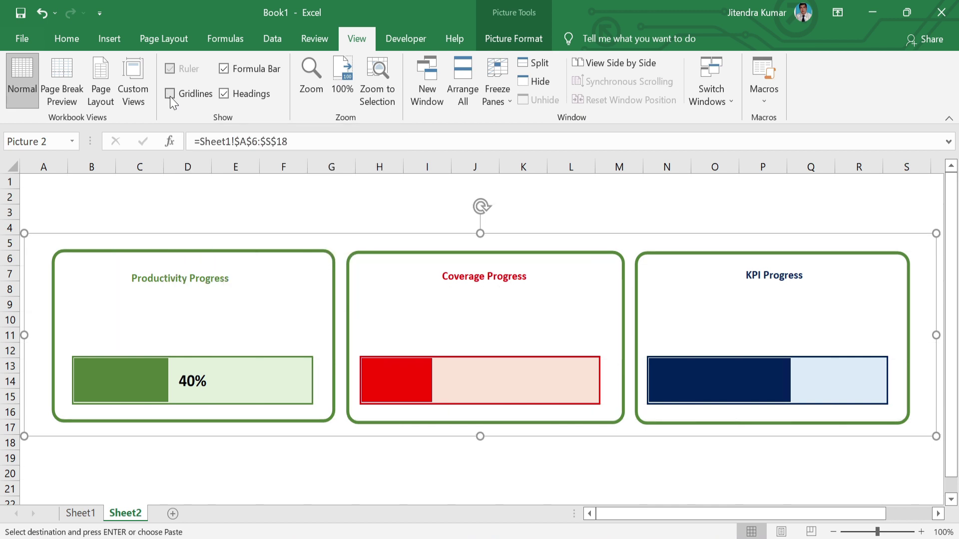
pyautogui.click(545, 219)
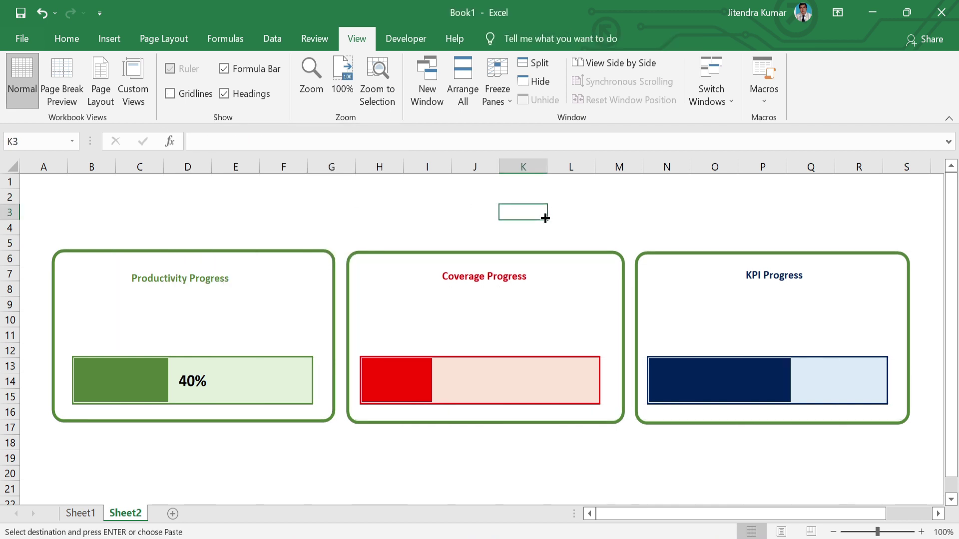
pyautogui.moveTo(604, 295)
pyautogui.mouseDown()
pyautogui.moveTo(682, 306)
pyautogui.moveTo(605, 293)
pyautogui.mouseUp()
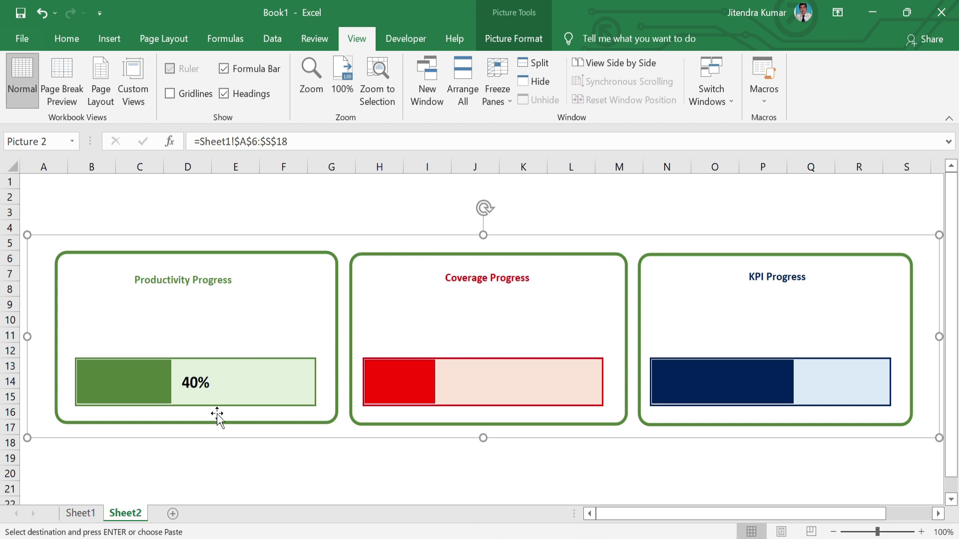
# - Set Productivity in D3 to 90 and confirm Sheet2's picture shows 90%
pyautogui.click(80, 513)
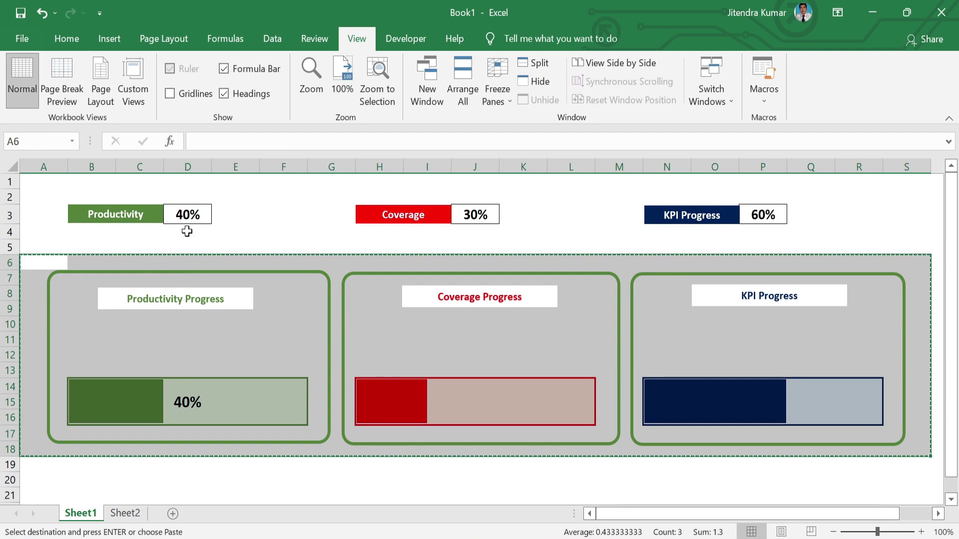
pyautogui.click(184, 216)
pyautogui.write('9')
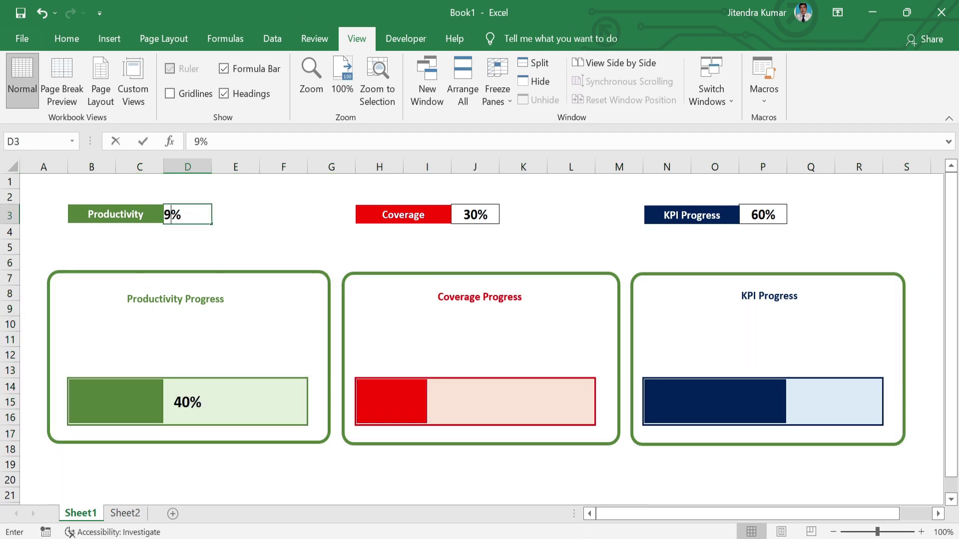
pyautogui.write('0')
pyautogui.press('Return')
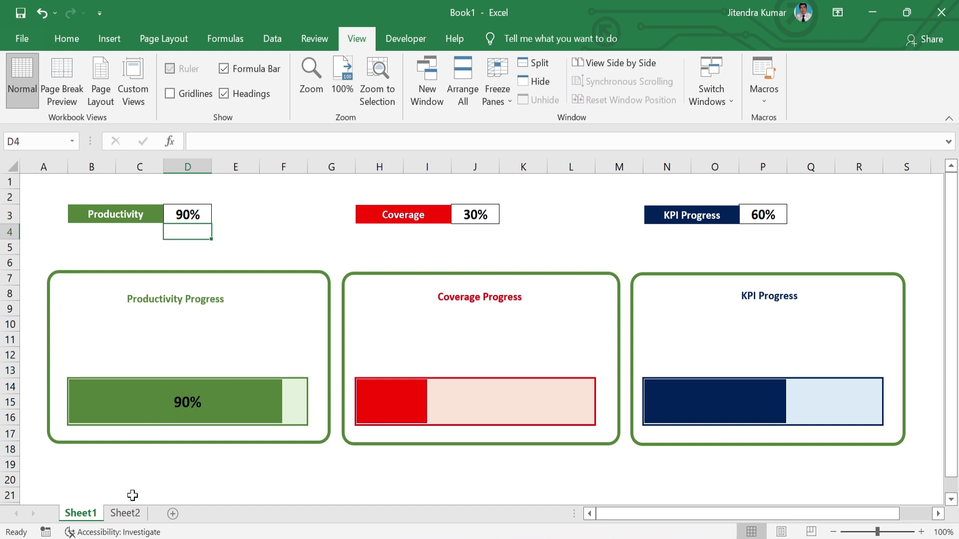
pyautogui.click(134, 514)
pyautogui.click(255, 463)
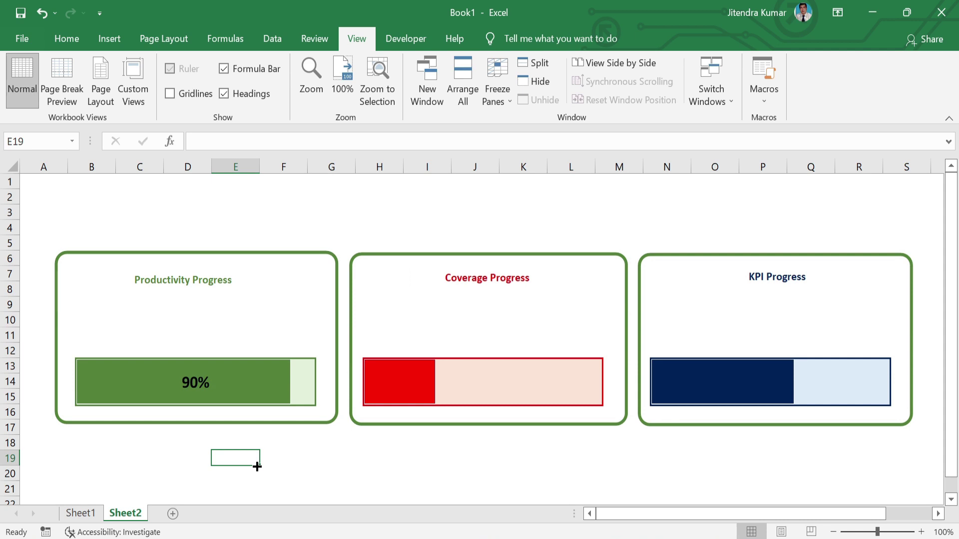
# - Set Coverage in J3 on Sheet1 to 70
pyautogui.click(90, 516)
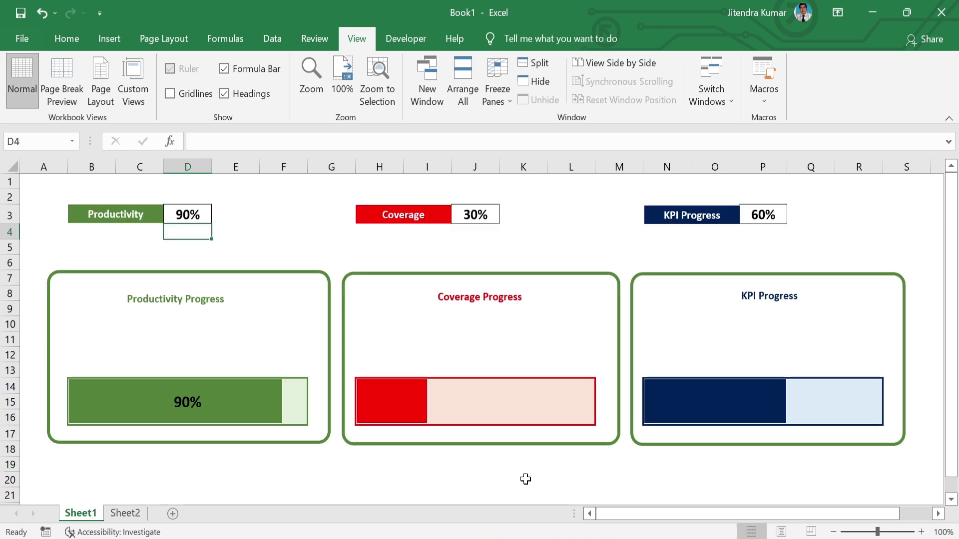
pyautogui.click(484, 217)
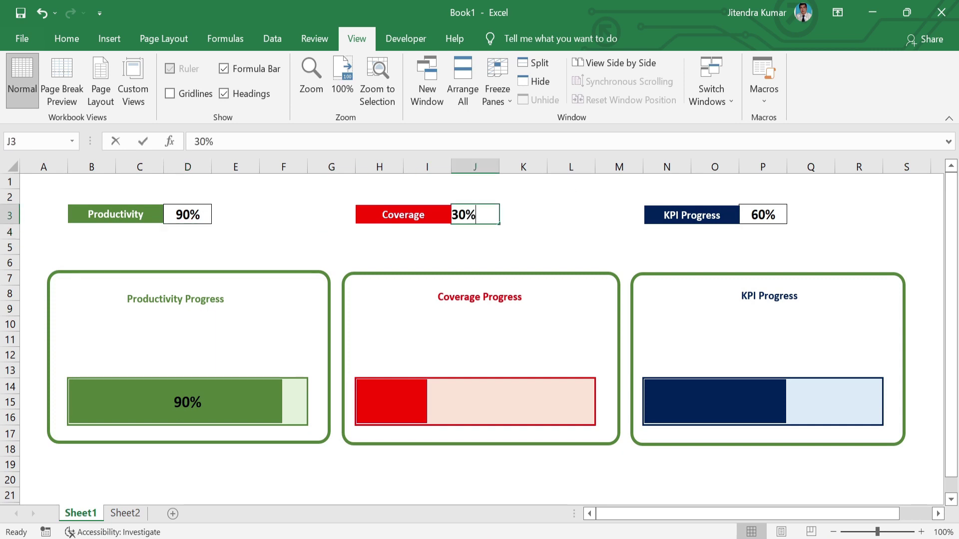
pyautogui.write('70')
pyautogui.press('Return')
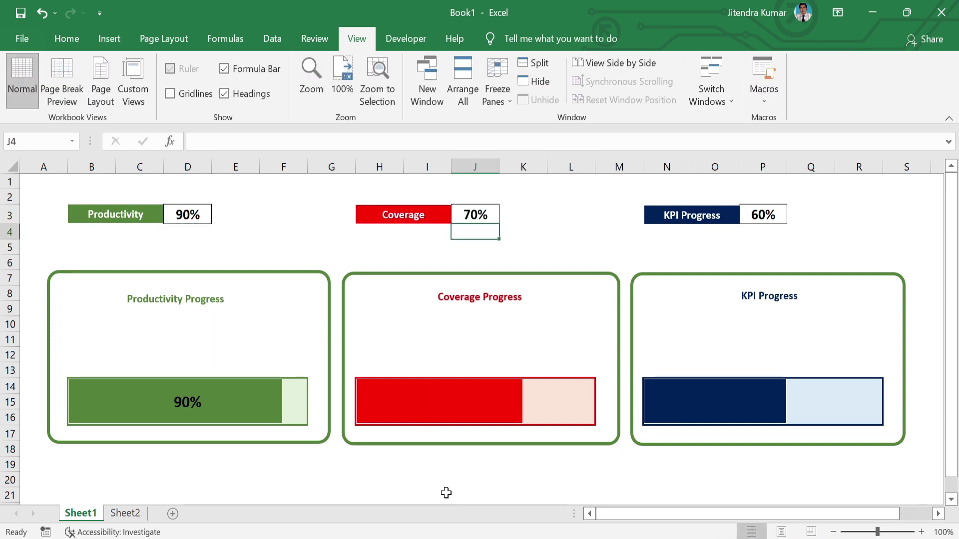
pyautogui.click(549, 492)
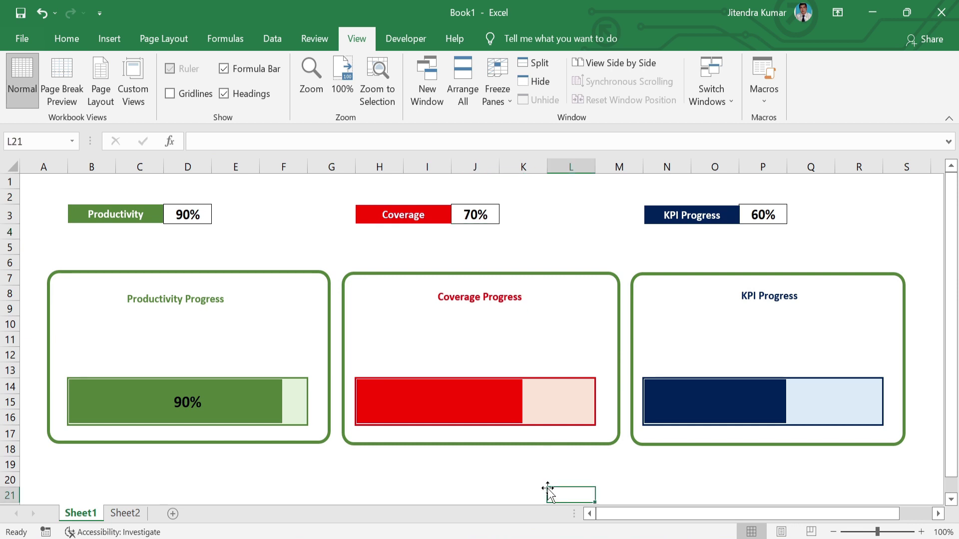